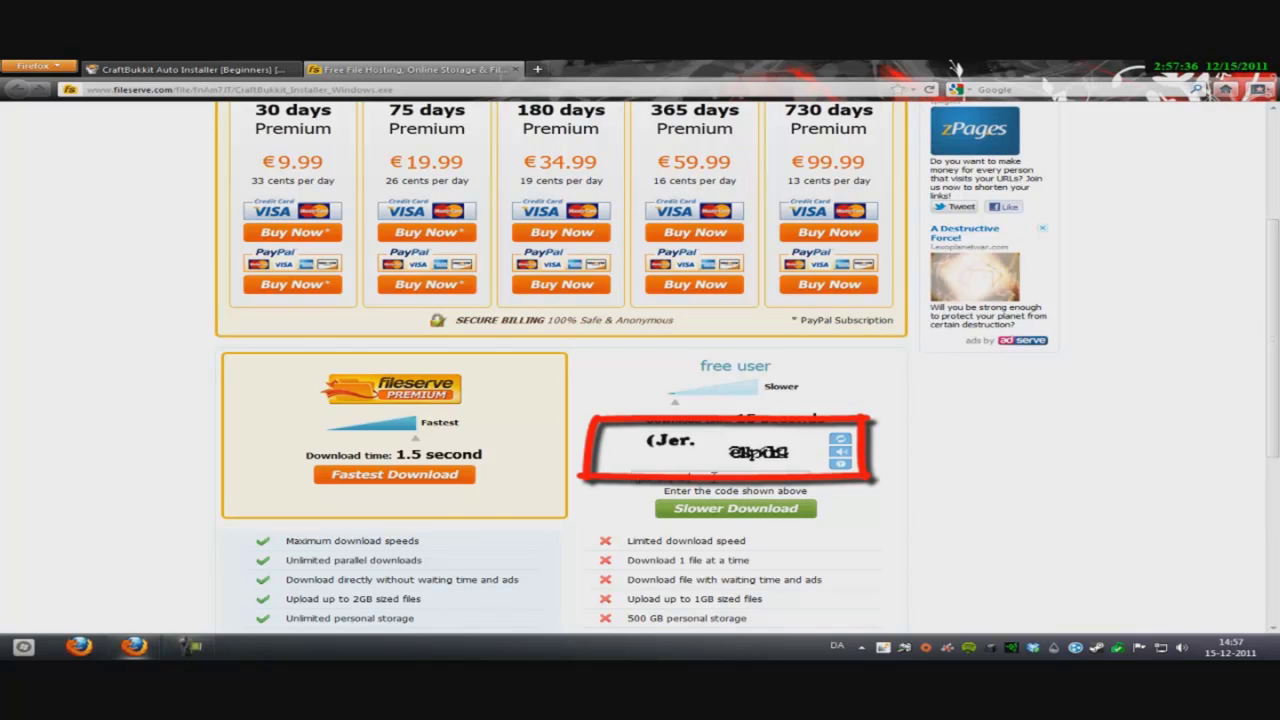
- Submit the Fileserve captcha code to request the free CraftBukkit installer download
left_click(735, 509)
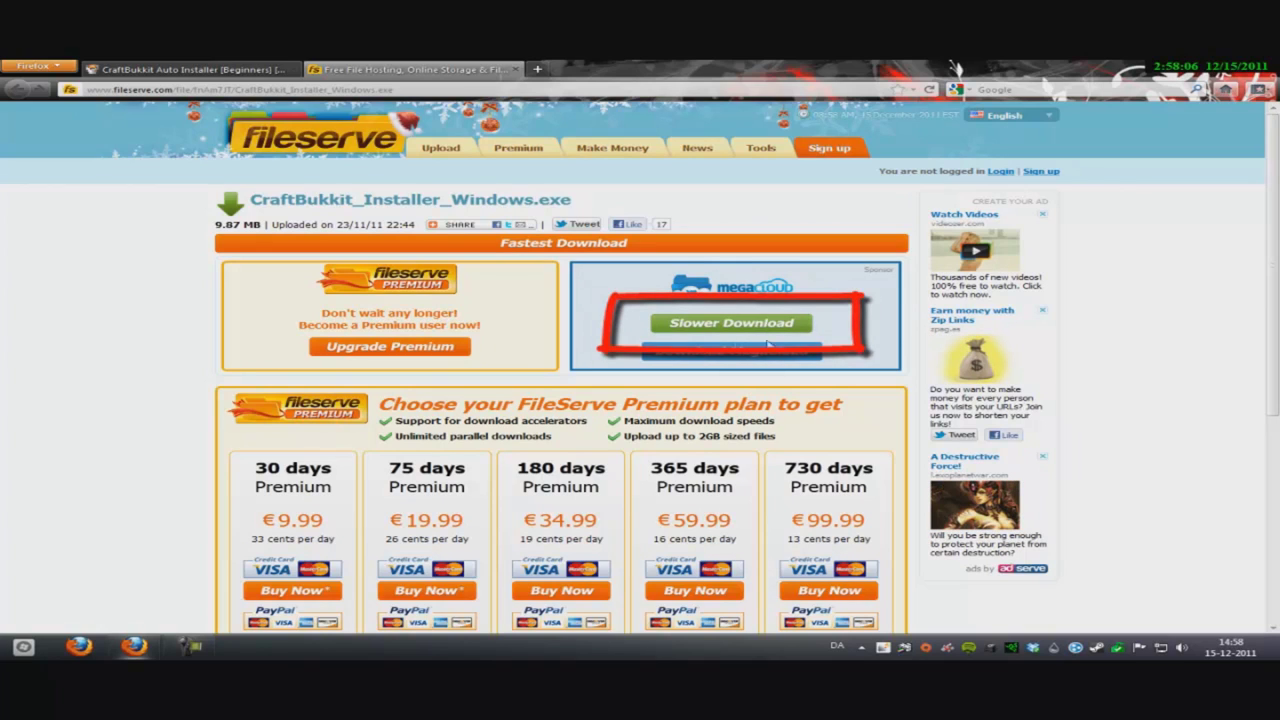
- Save CraftBukkit_Installer_Windows.exe via Slower Download and drag a copy onto the desktop
left_click(778, 325)
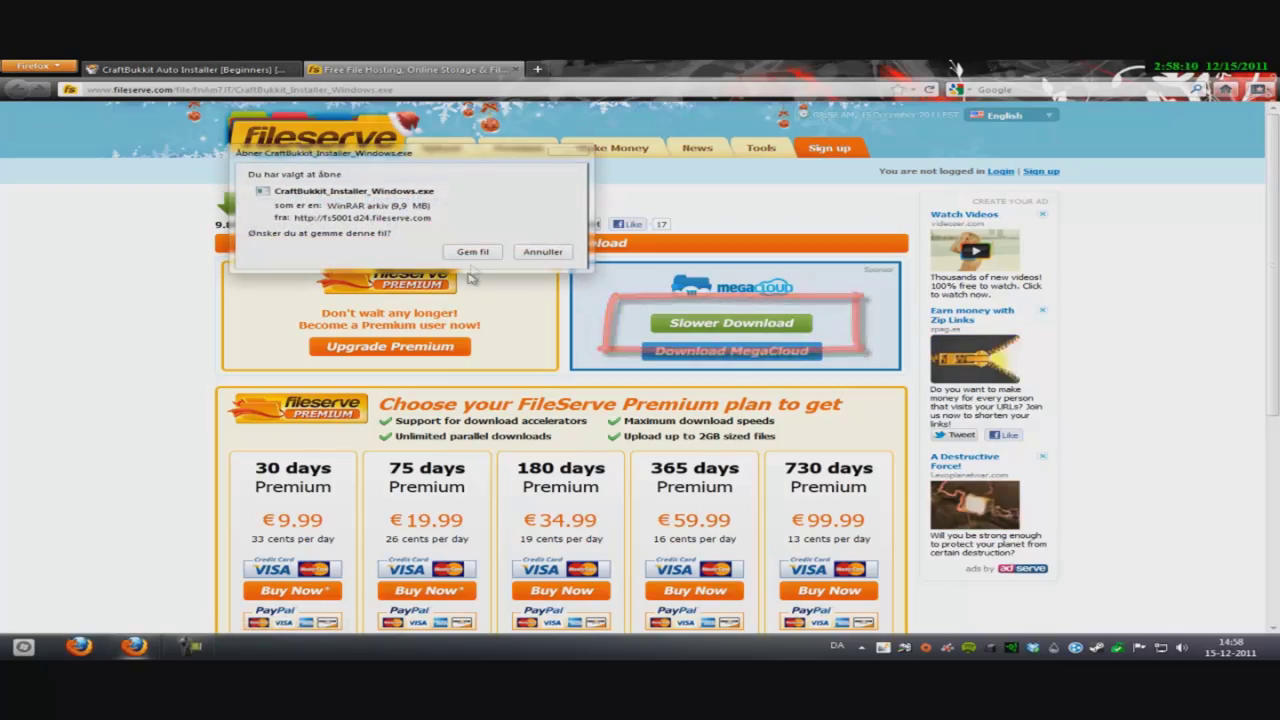
left_click(473, 251)
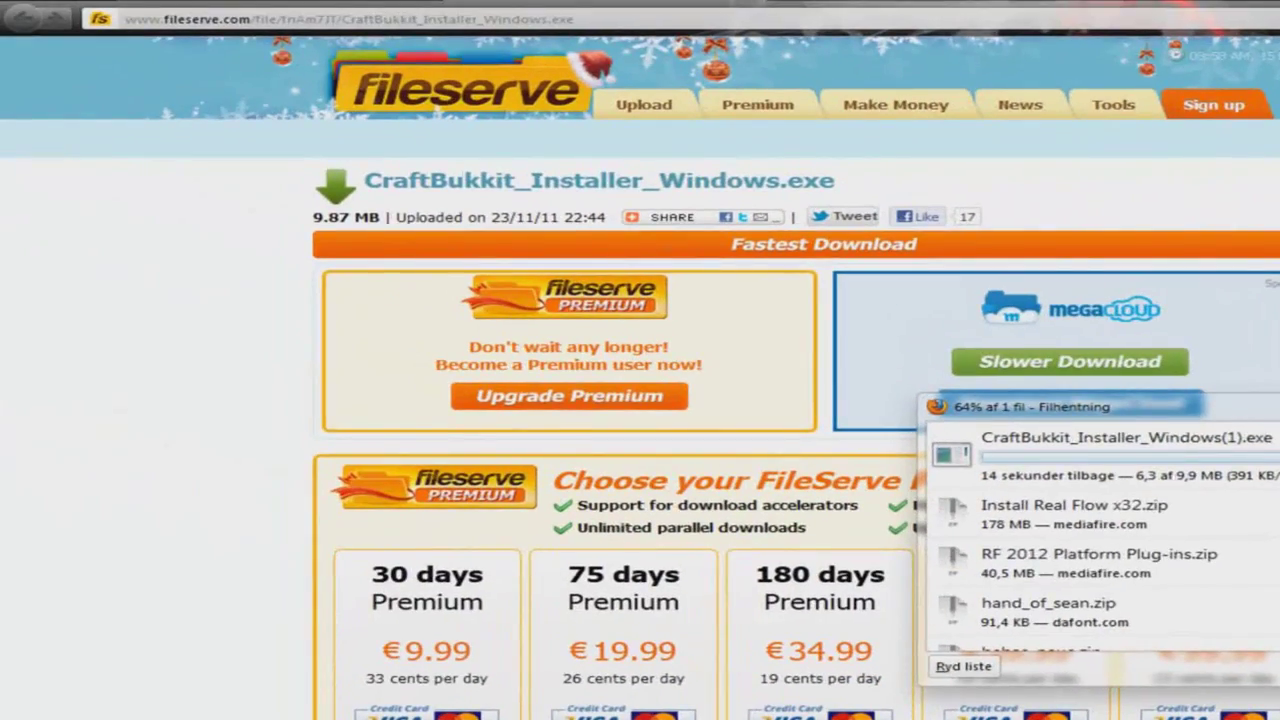
key("super+Down")
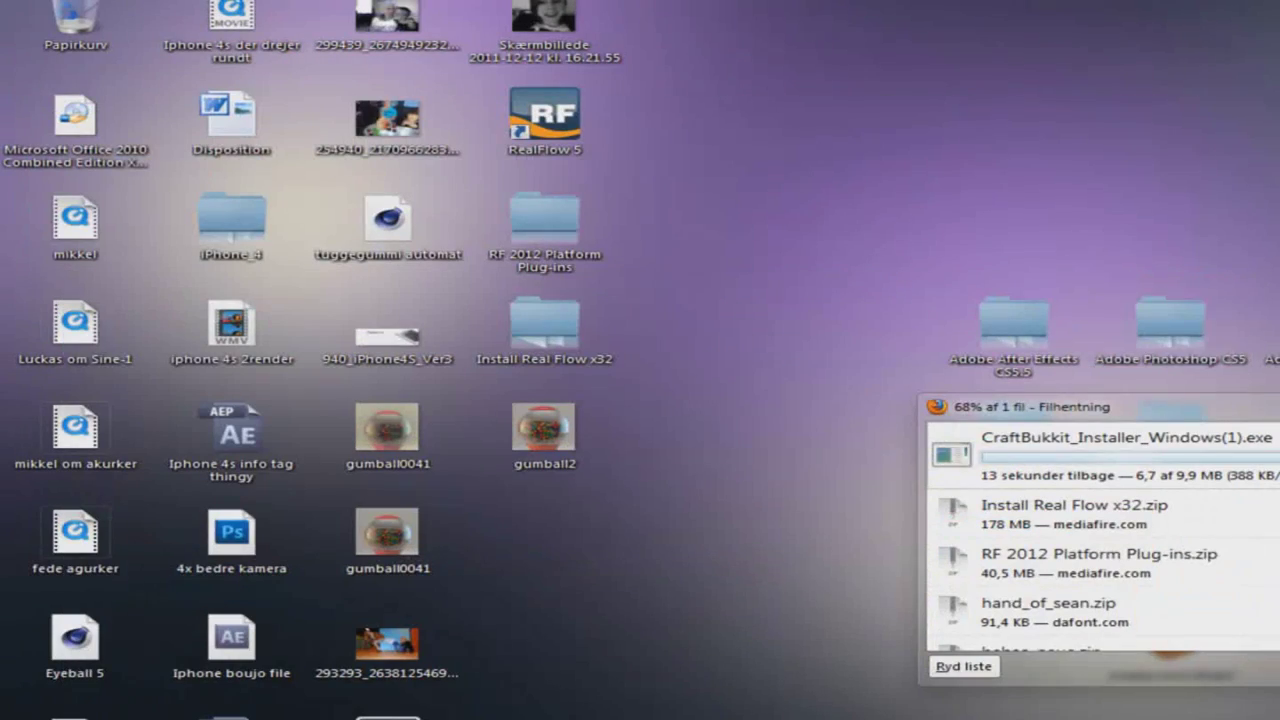
left_click_drag(1205, 407, 588, 318)
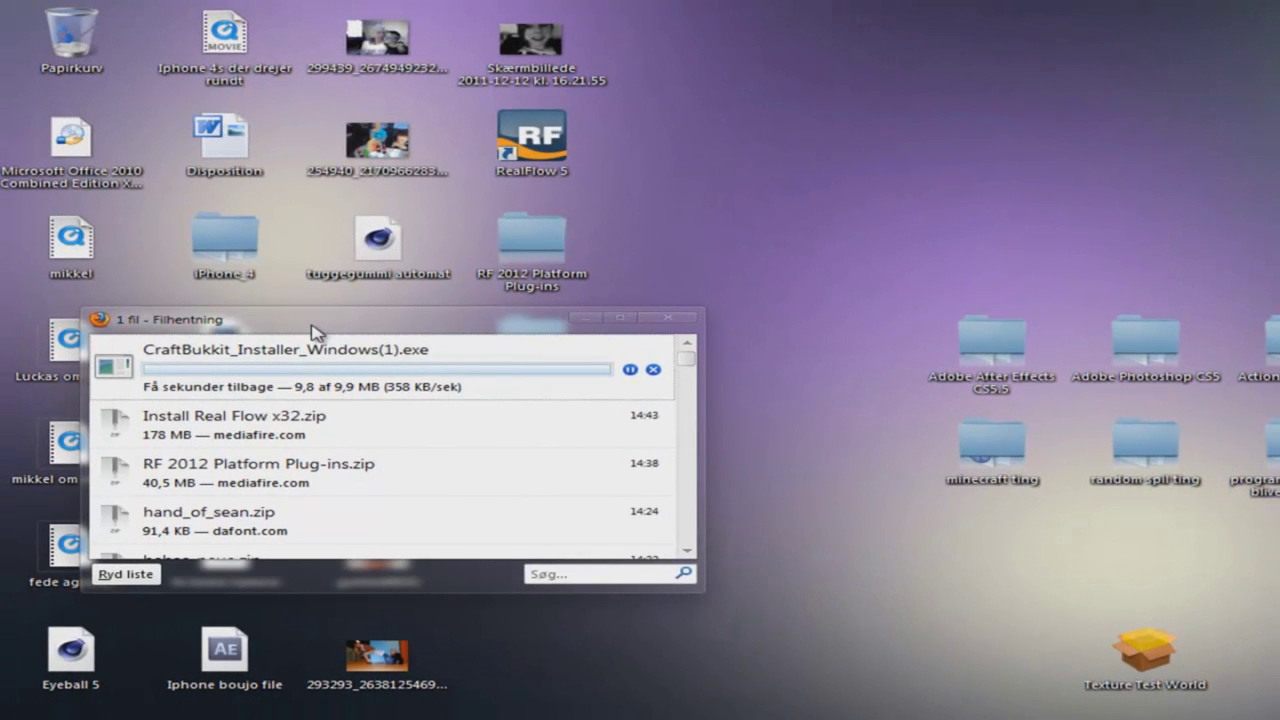
left_click_drag(311, 331, 230, 298)
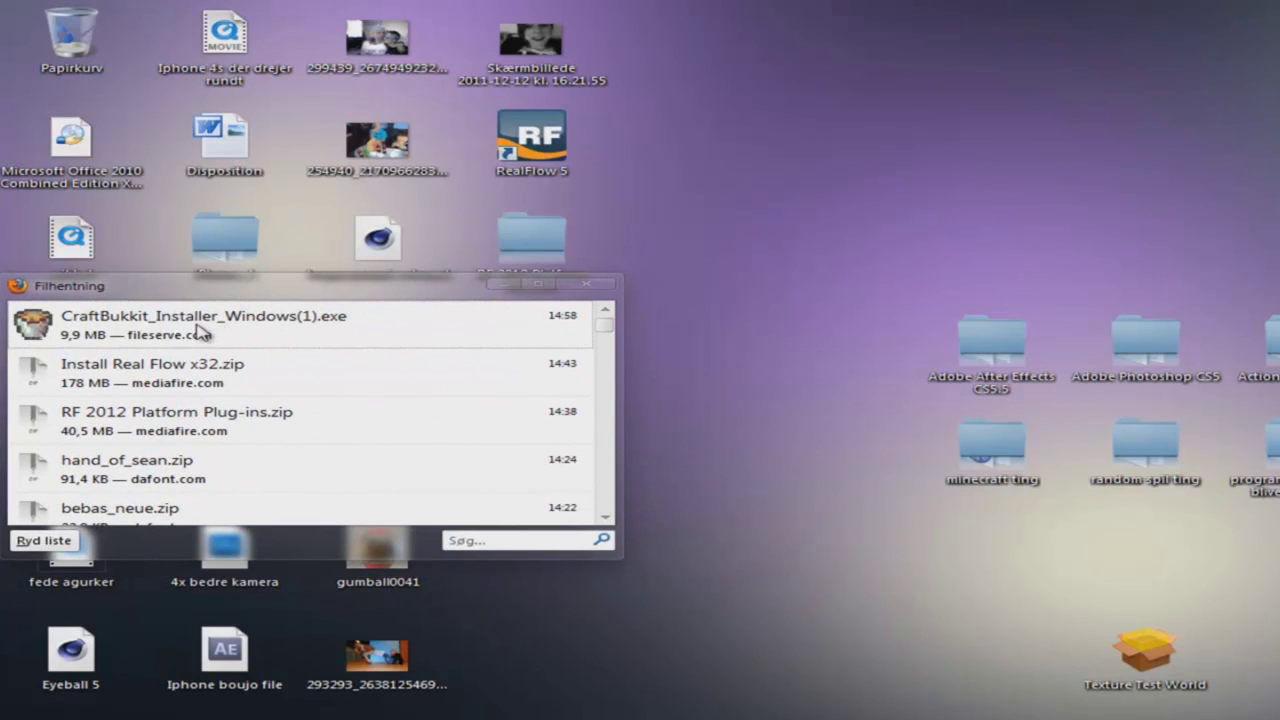
left_click(197, 331)
left_click_drag(197, 331, 1198, 88)
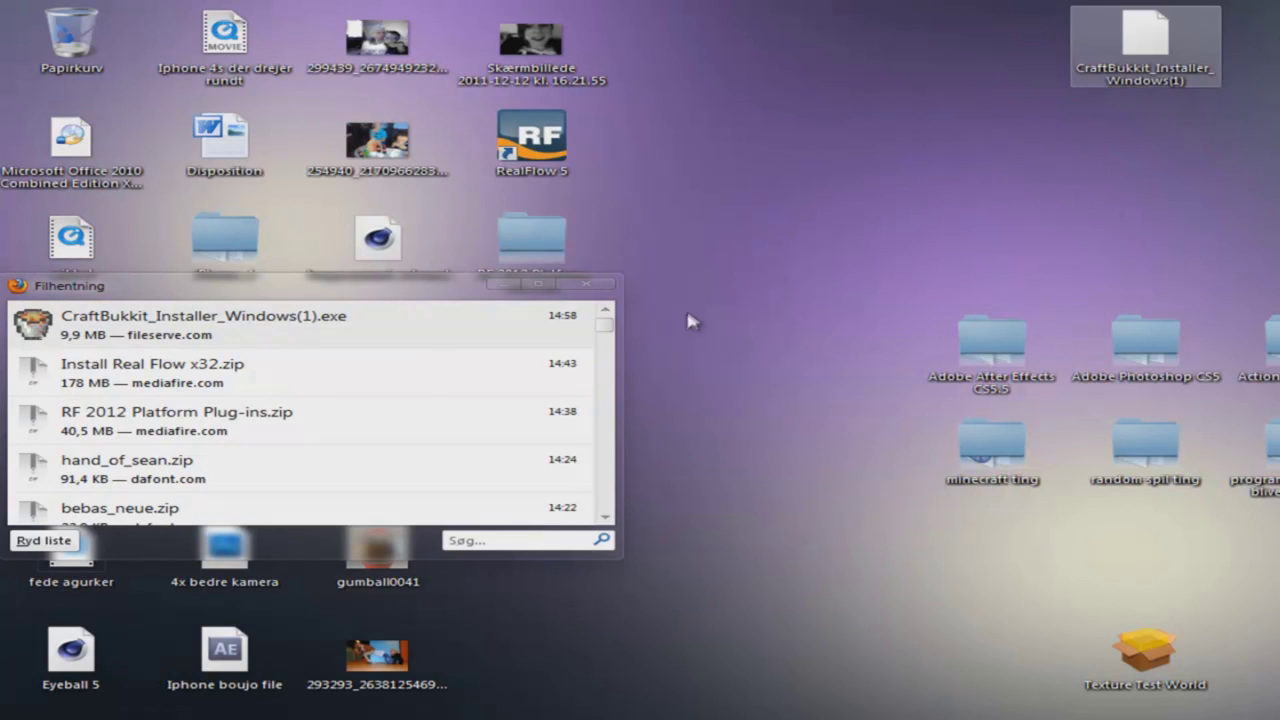
left_click(578, 287)
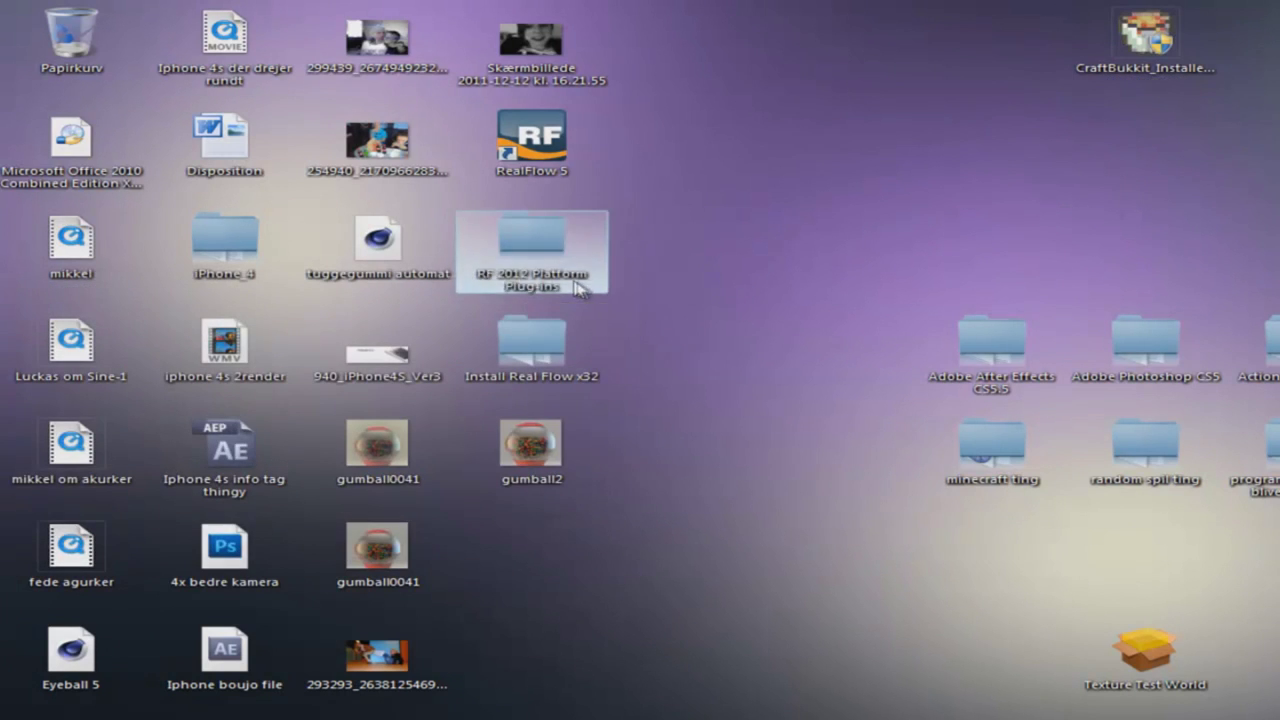
- Launch the CraftBukkit installer and proceed past the welcome and license pages
left_click(1130, 58)
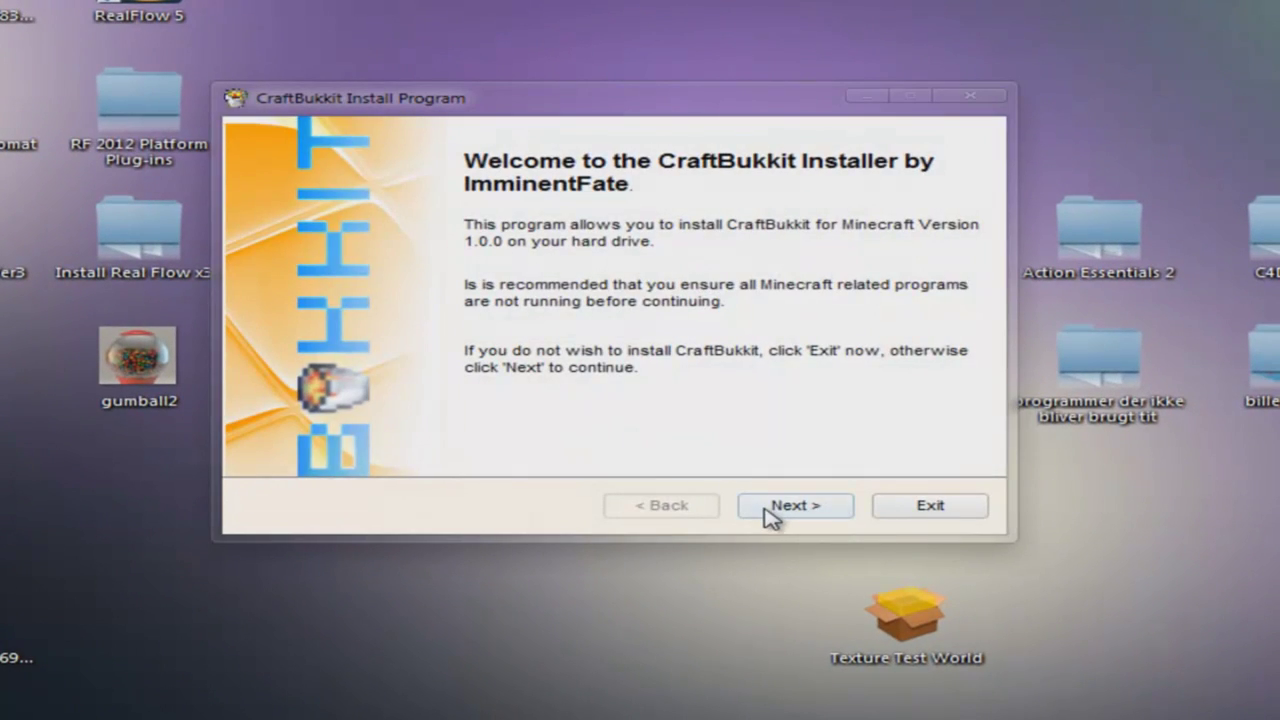
left_click(770, 512)
left_click(770, 512)
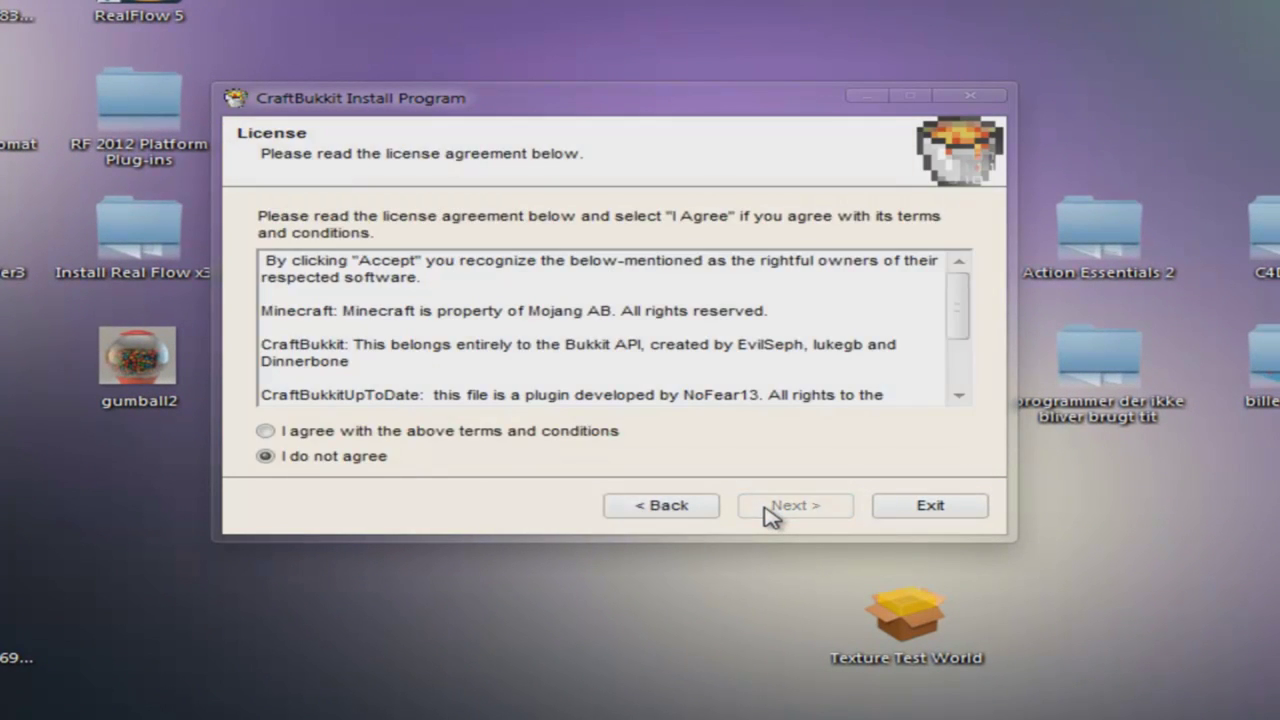
left_click(840, 510)
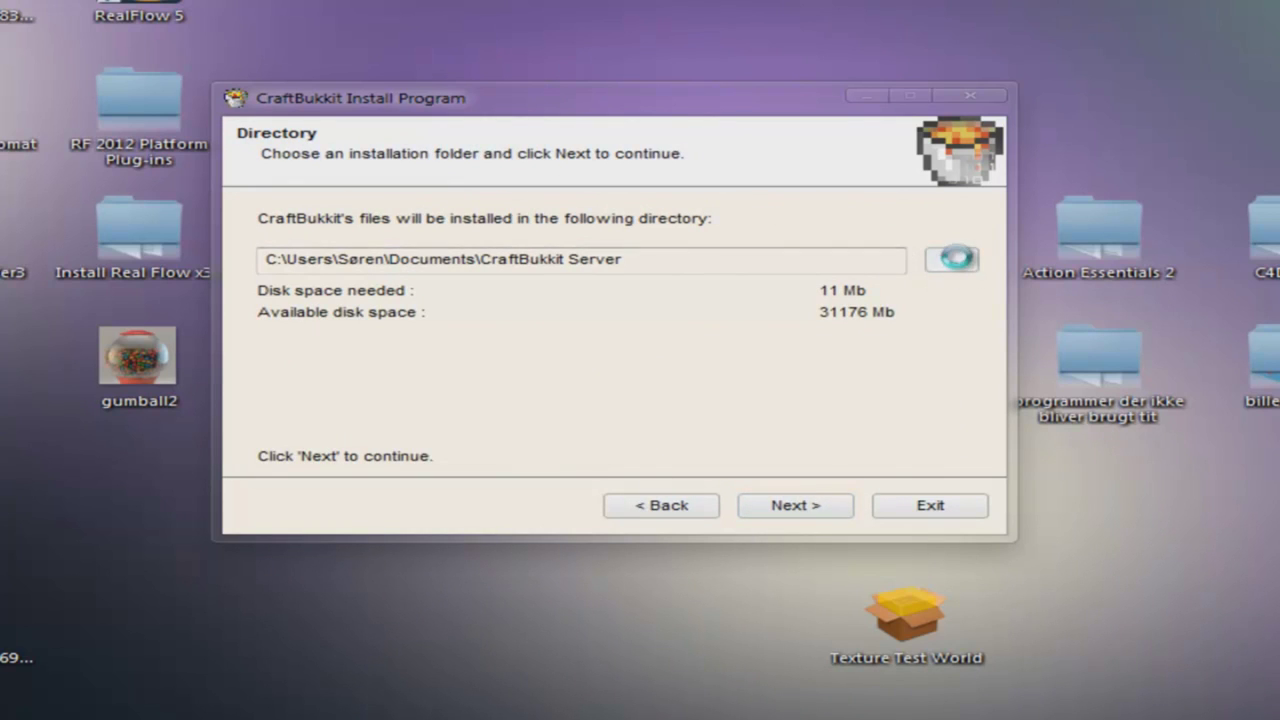
- Install CraftBukkit into a new 'Minecraft server' folder created on the desktop
left_click(952, 259)
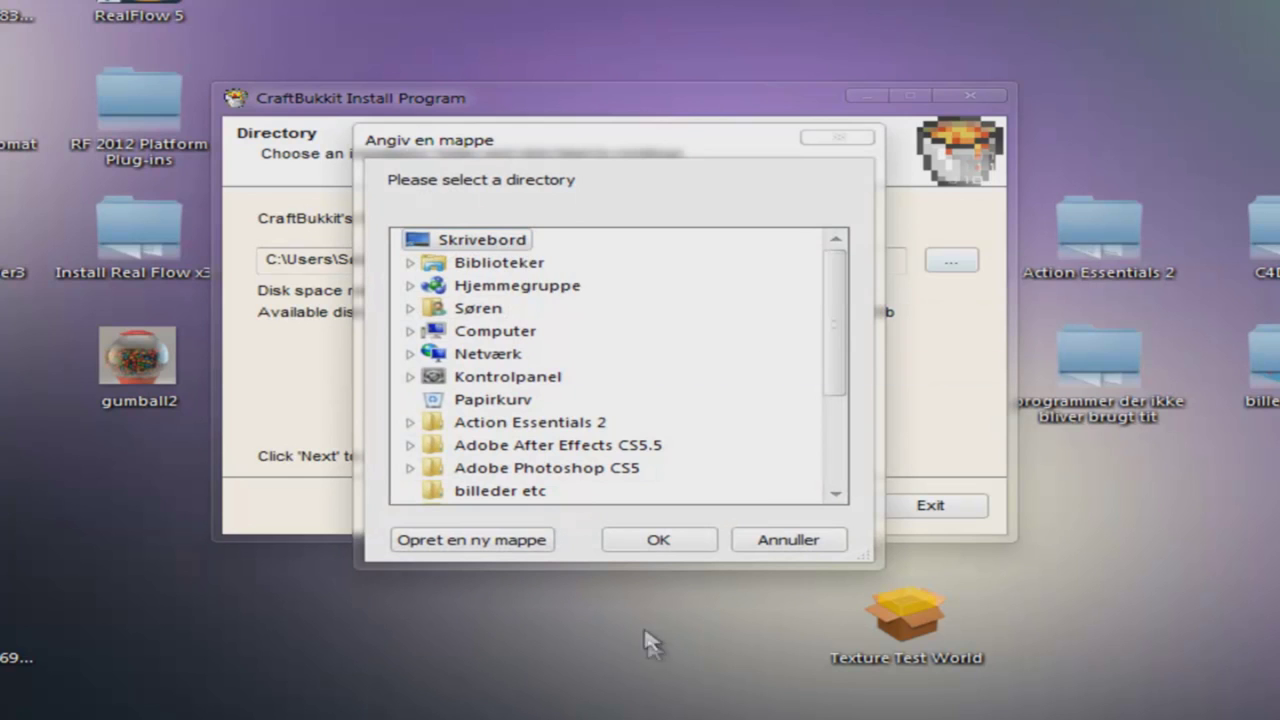
left_click(465, 543)
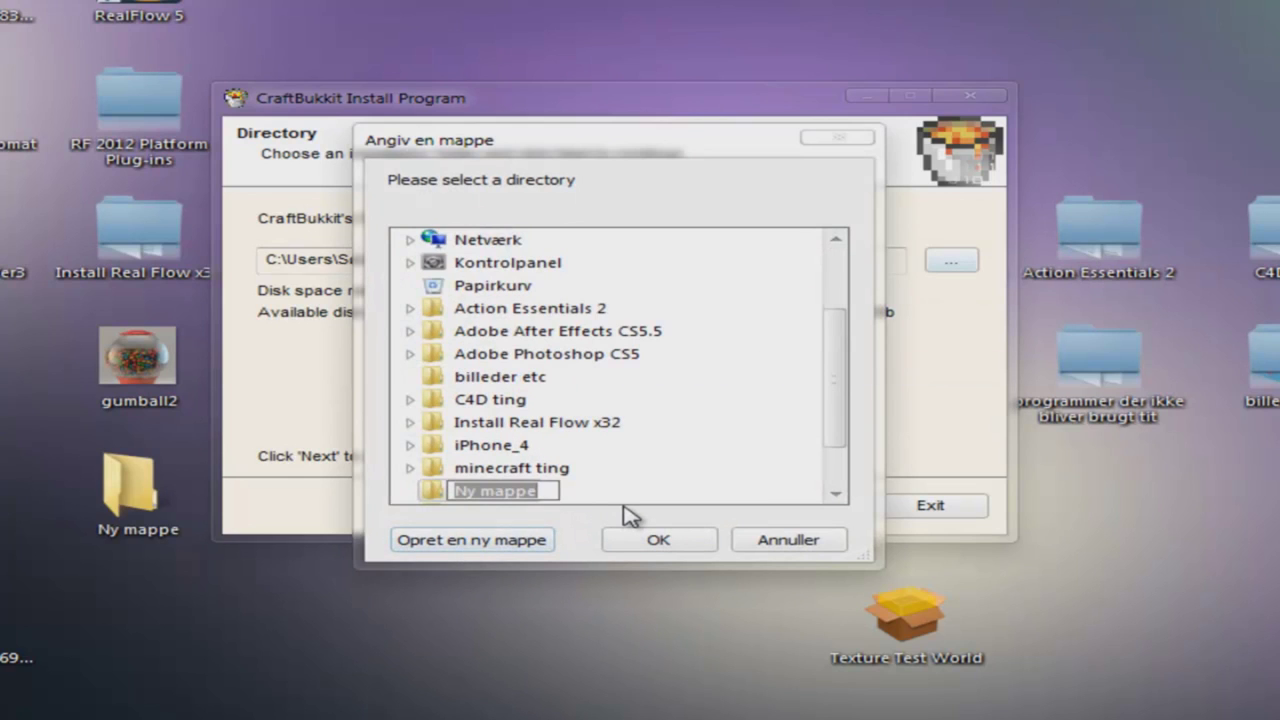
type("Minecraft server")
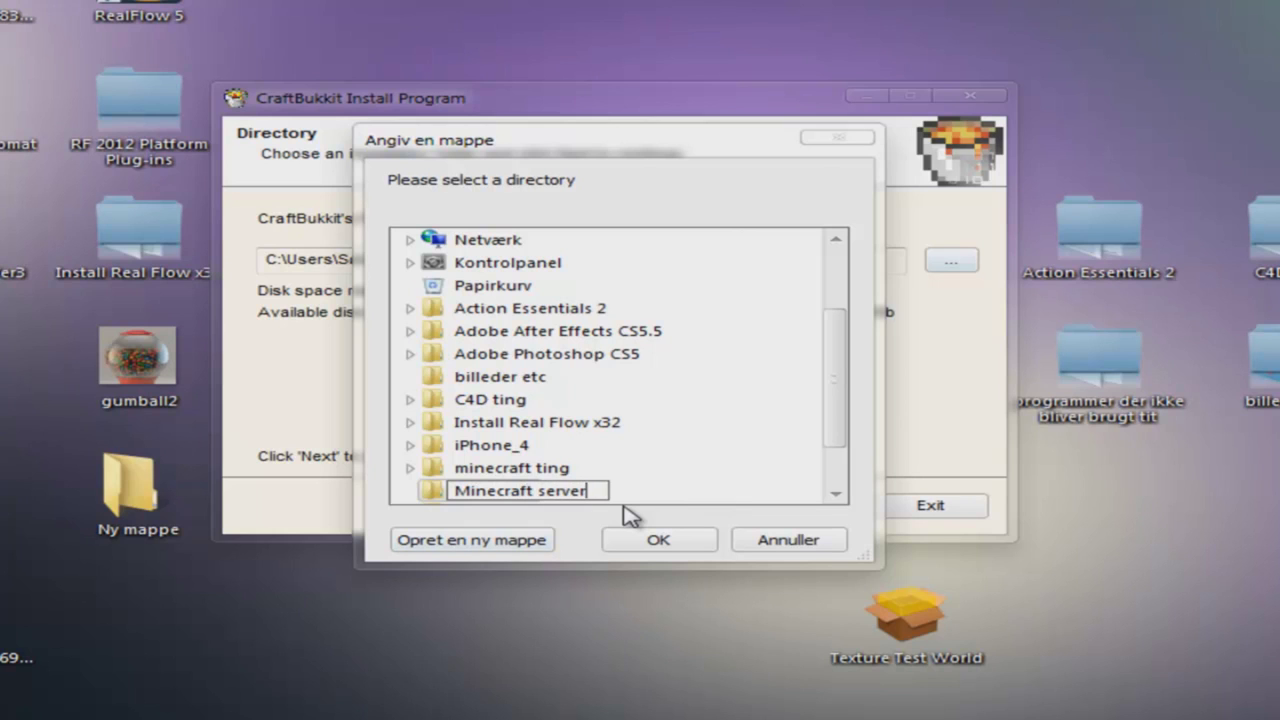
key("Return")
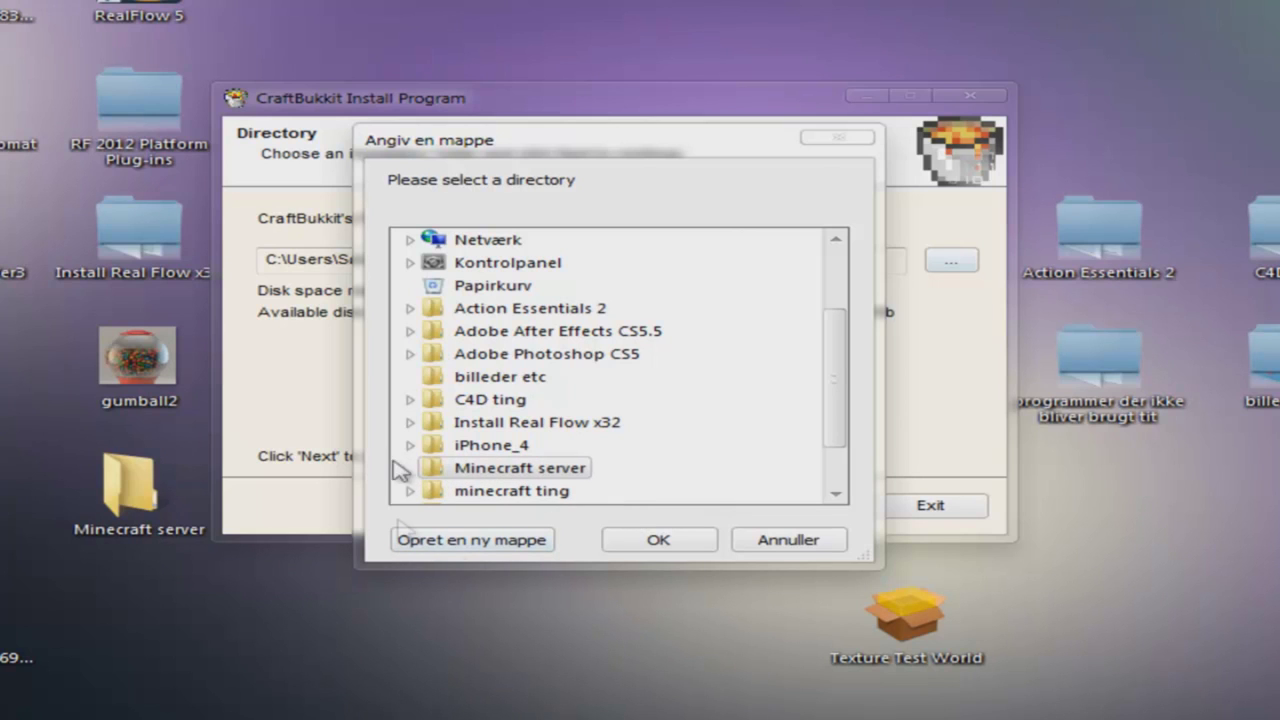
left_click(703, 545)
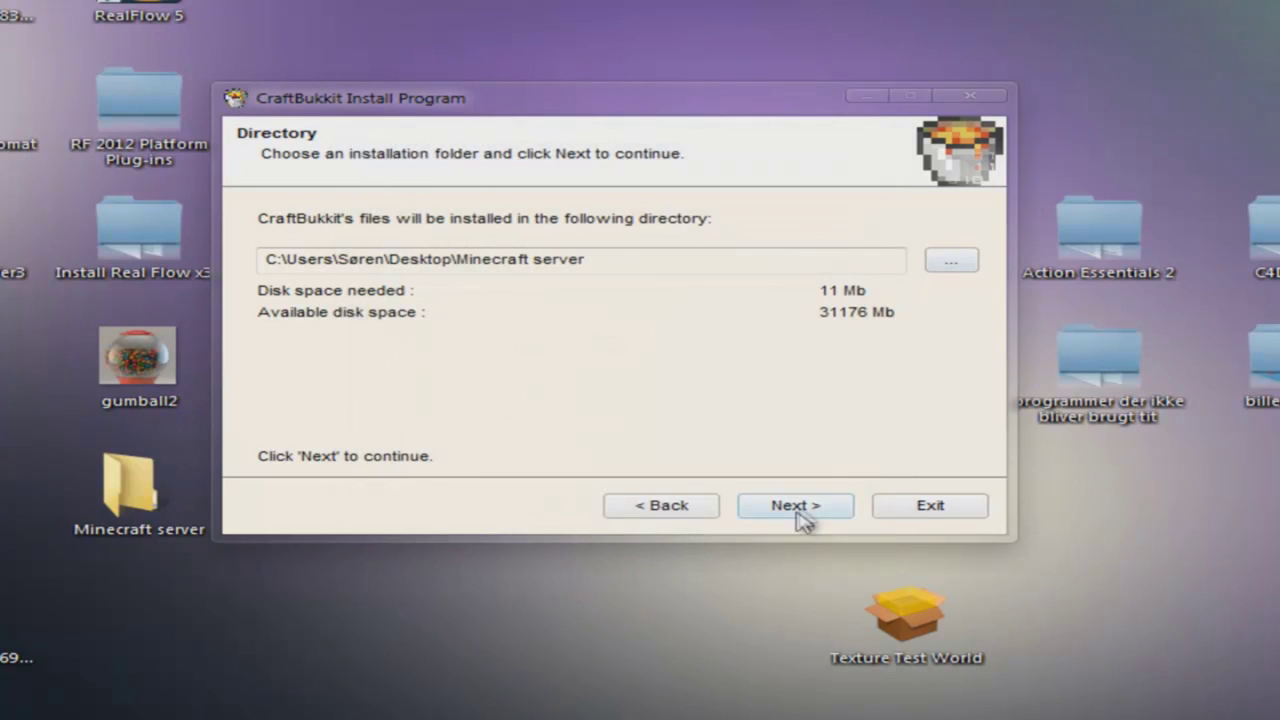
left_click(806, 512)
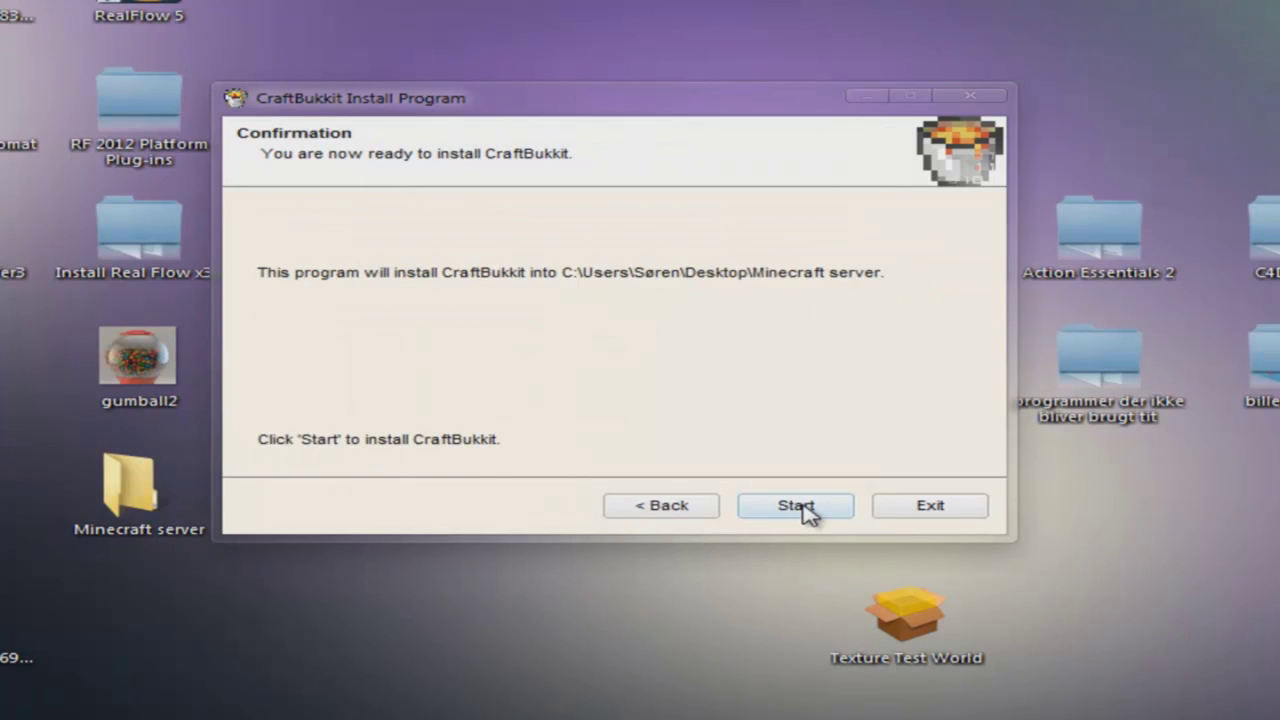
left_click(806, 512)
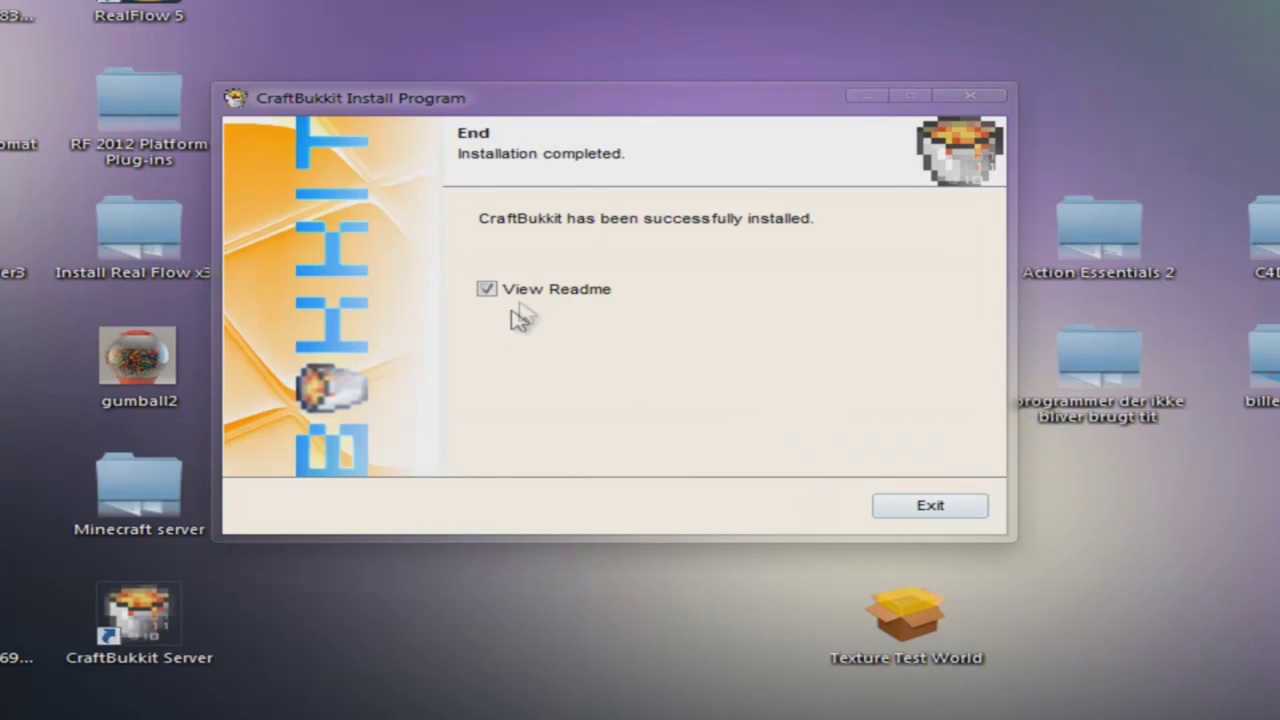
left_click(929, 506)
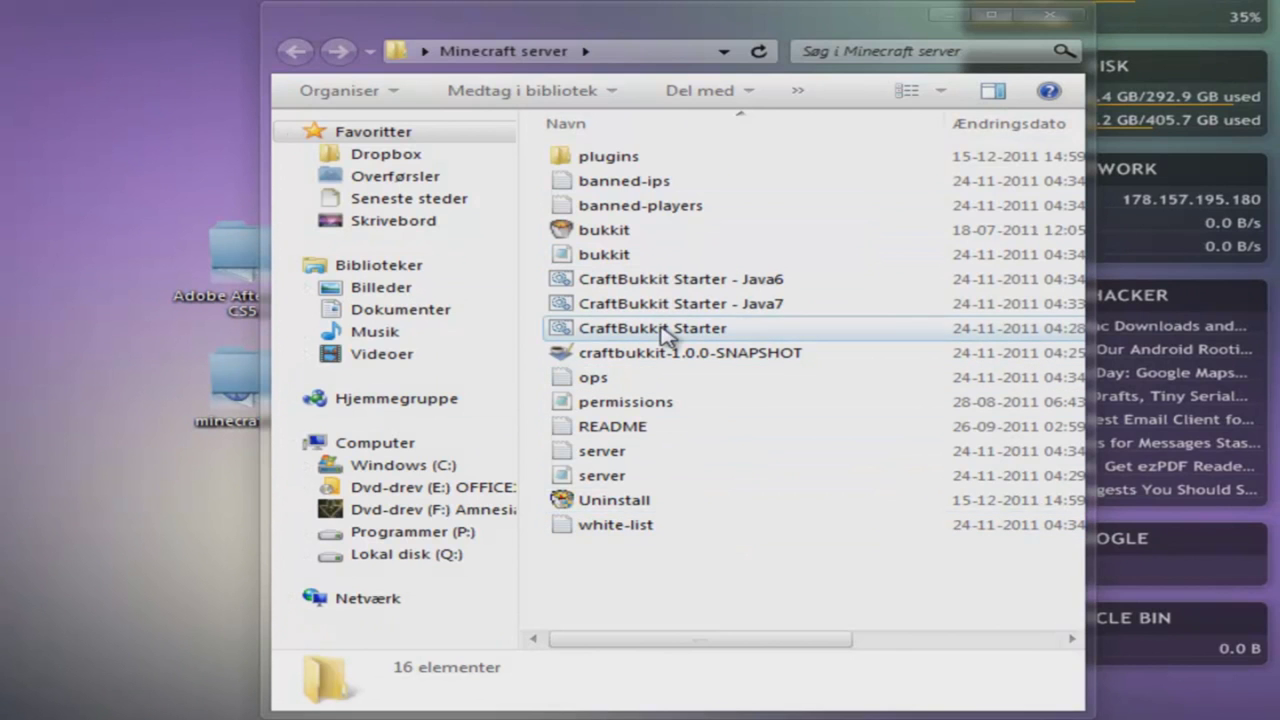
- Close the Minecraft server folder and start the server from the CraftBukkit Server desktop icon
left_click(1062, 16)
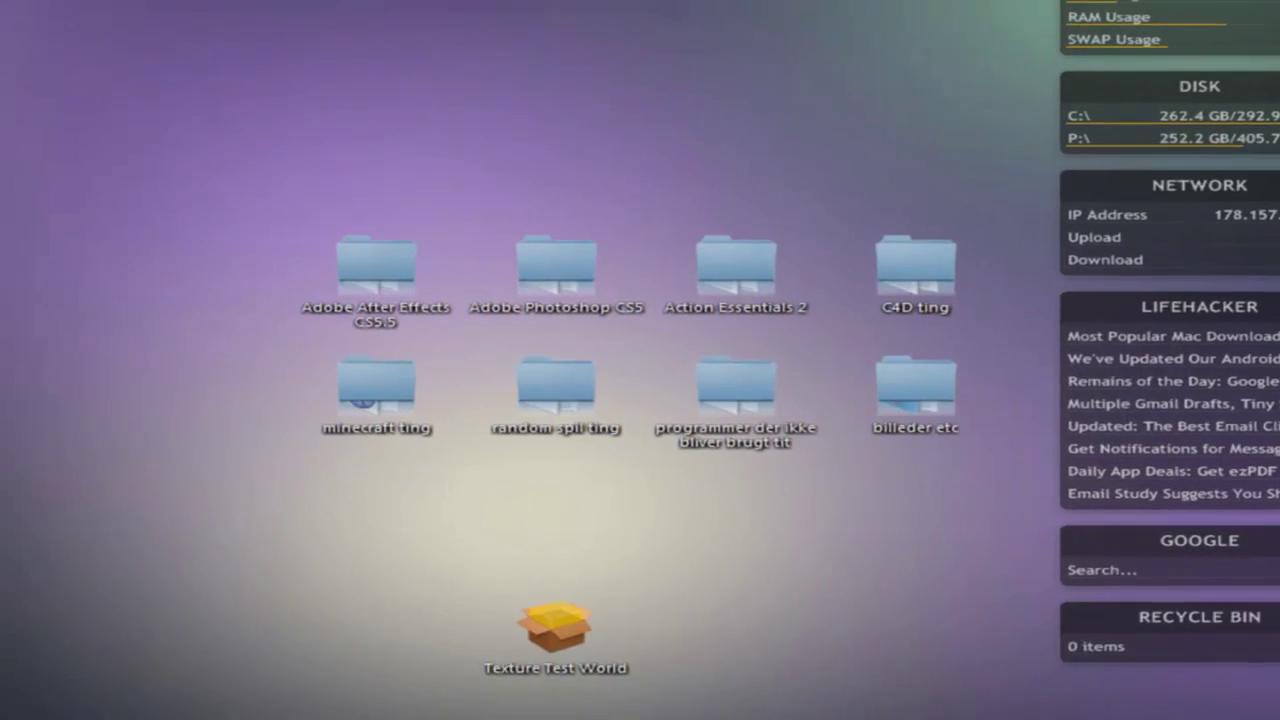
double_click(508, 628)
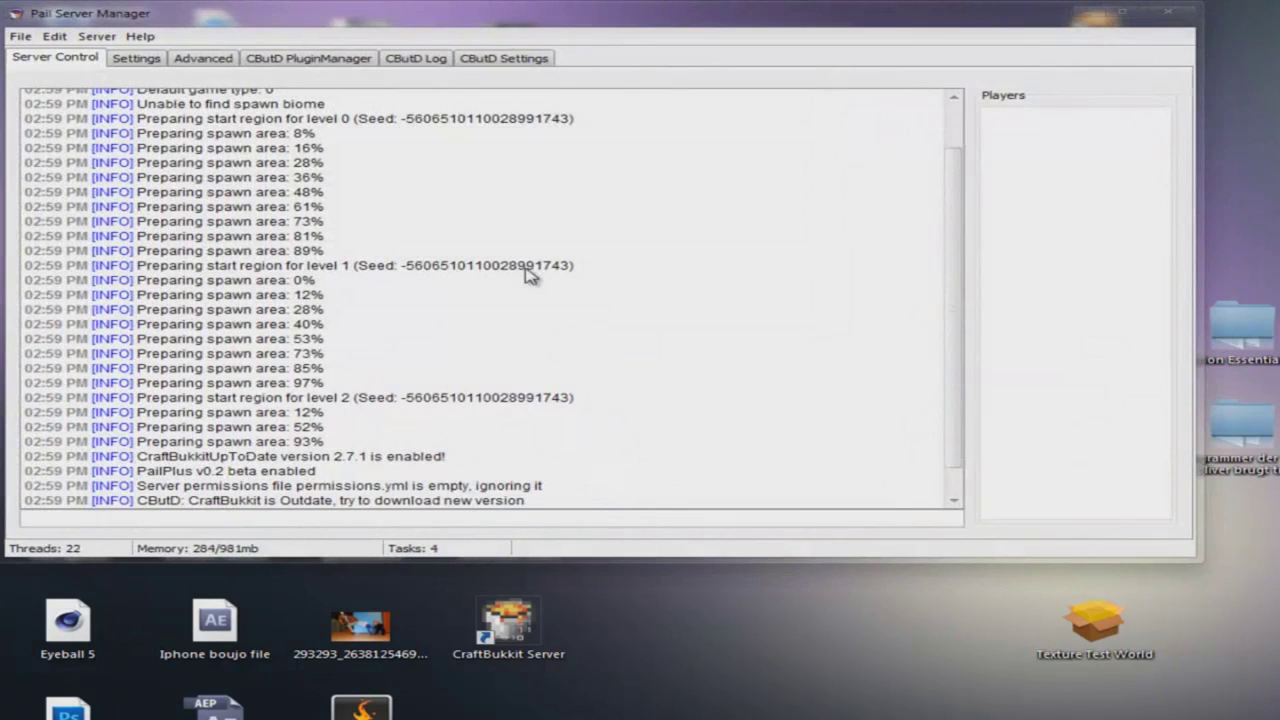
- Stop the CraftBukkit server with the stop command and close its console window
left_click_drag(305, 20, 613, 92)
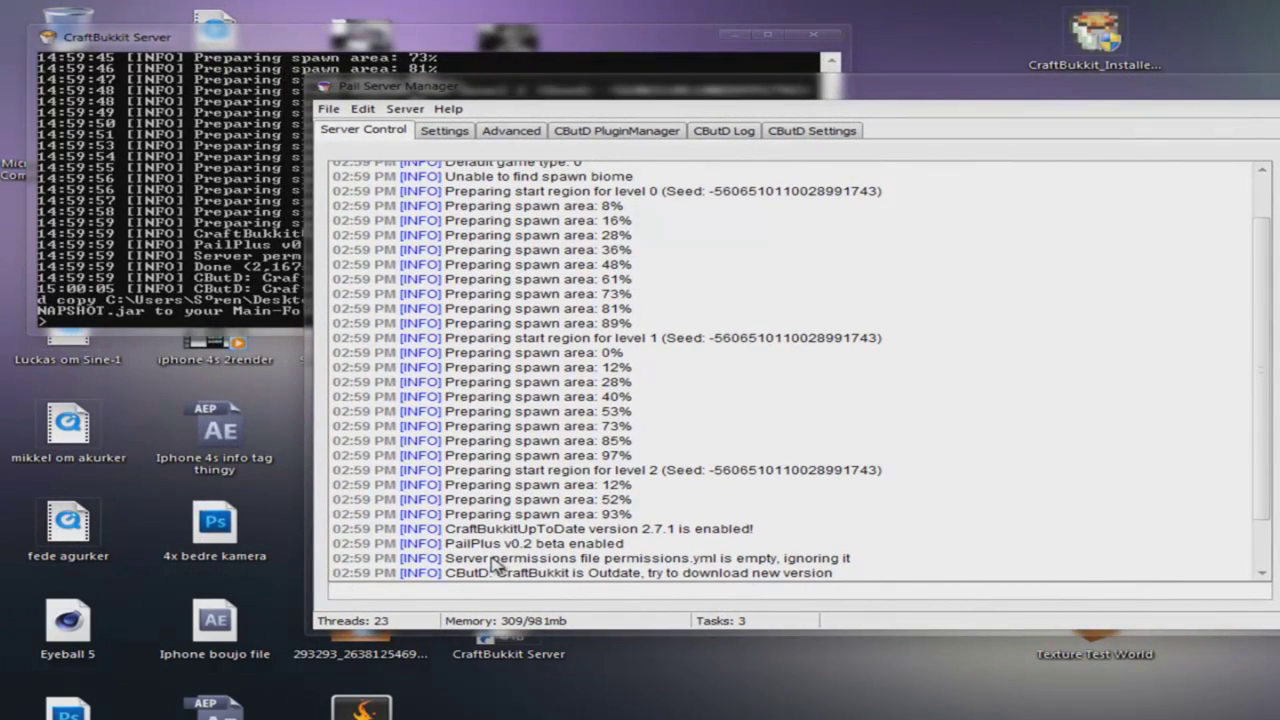
key("Return")
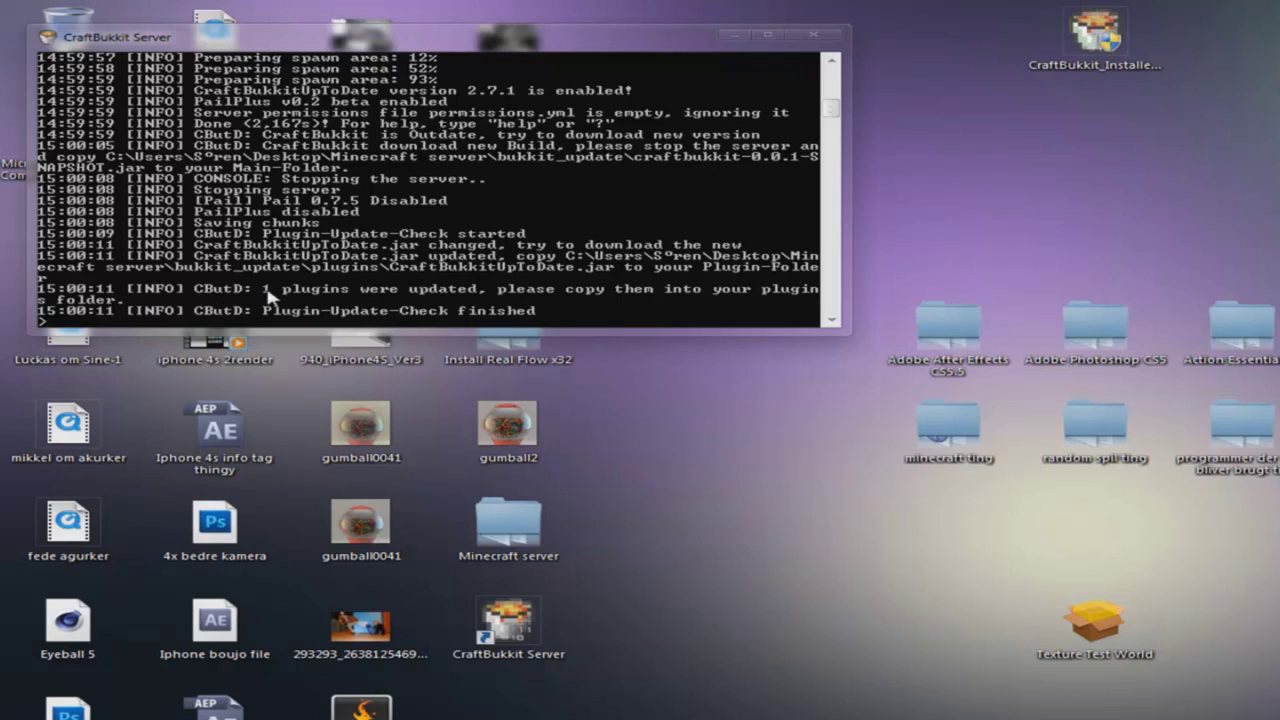
left_click(812, 38)
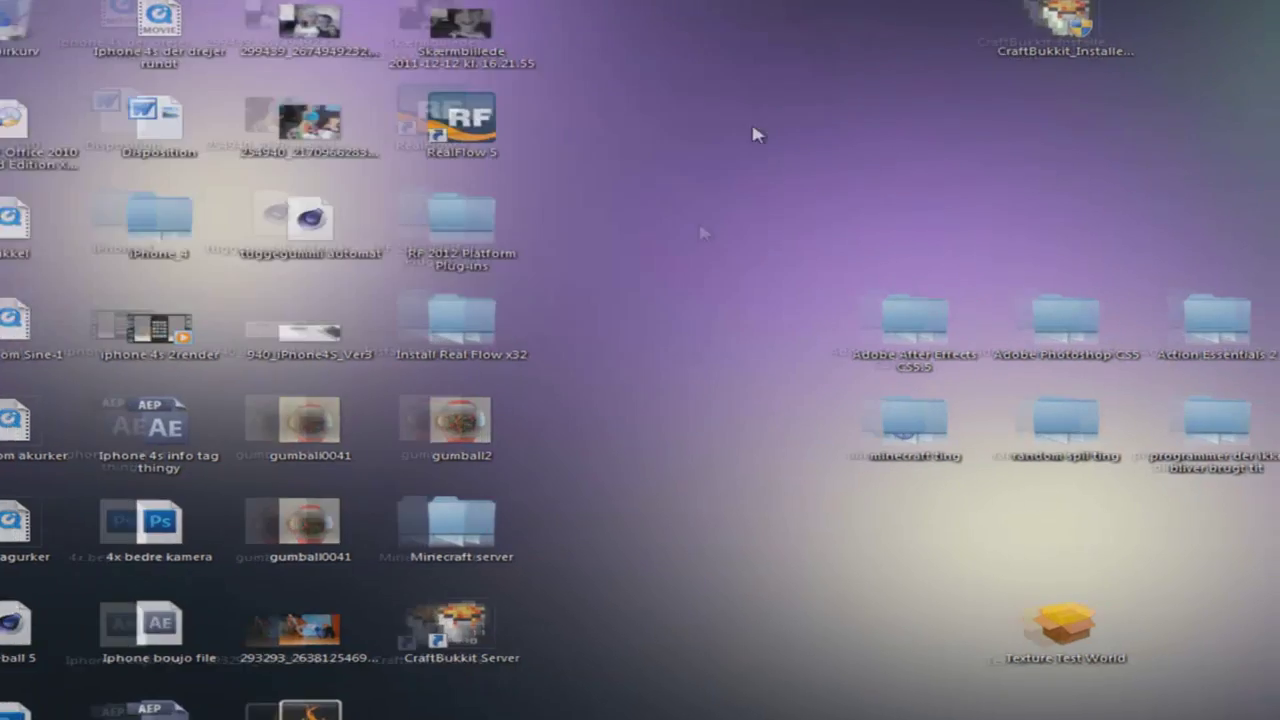
- Copy CraftBukkitUpToDate.jar from the bukkit_update\plugins folder
double_click(545, 552)
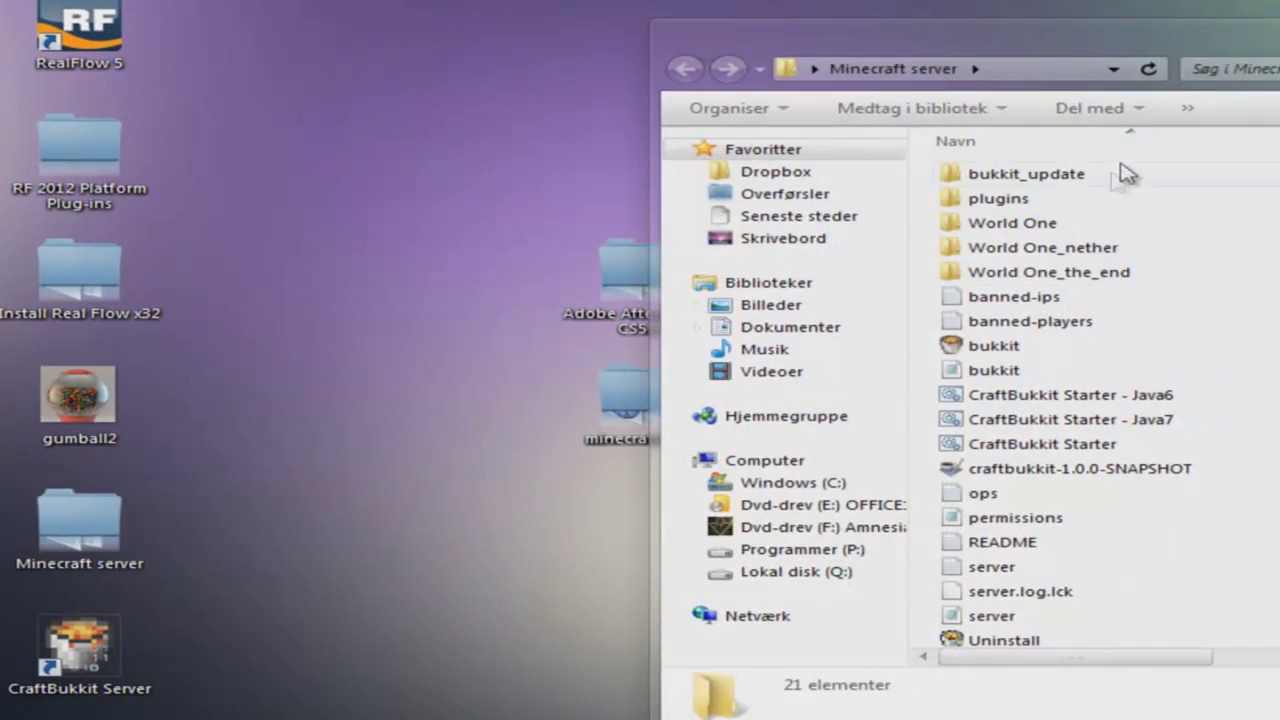
left_click_drag(972, 48, 582, 30)
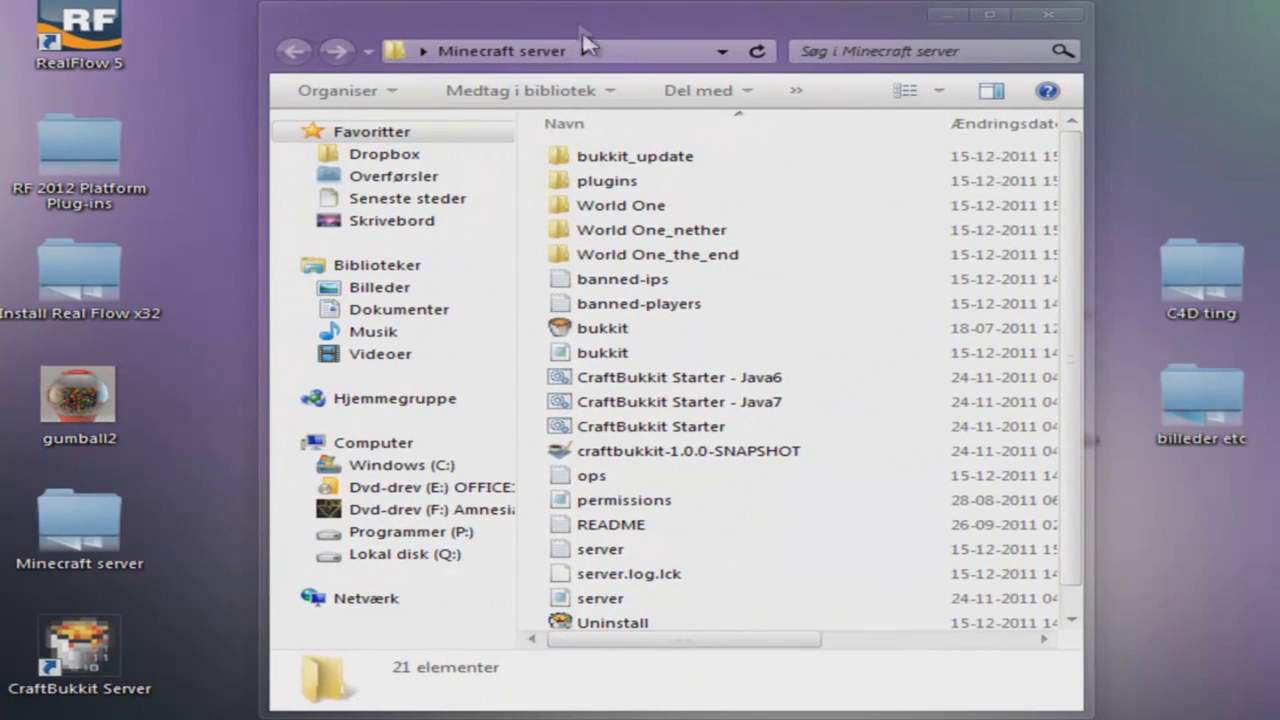
double_click(640, 157)
double_click(640, 160)
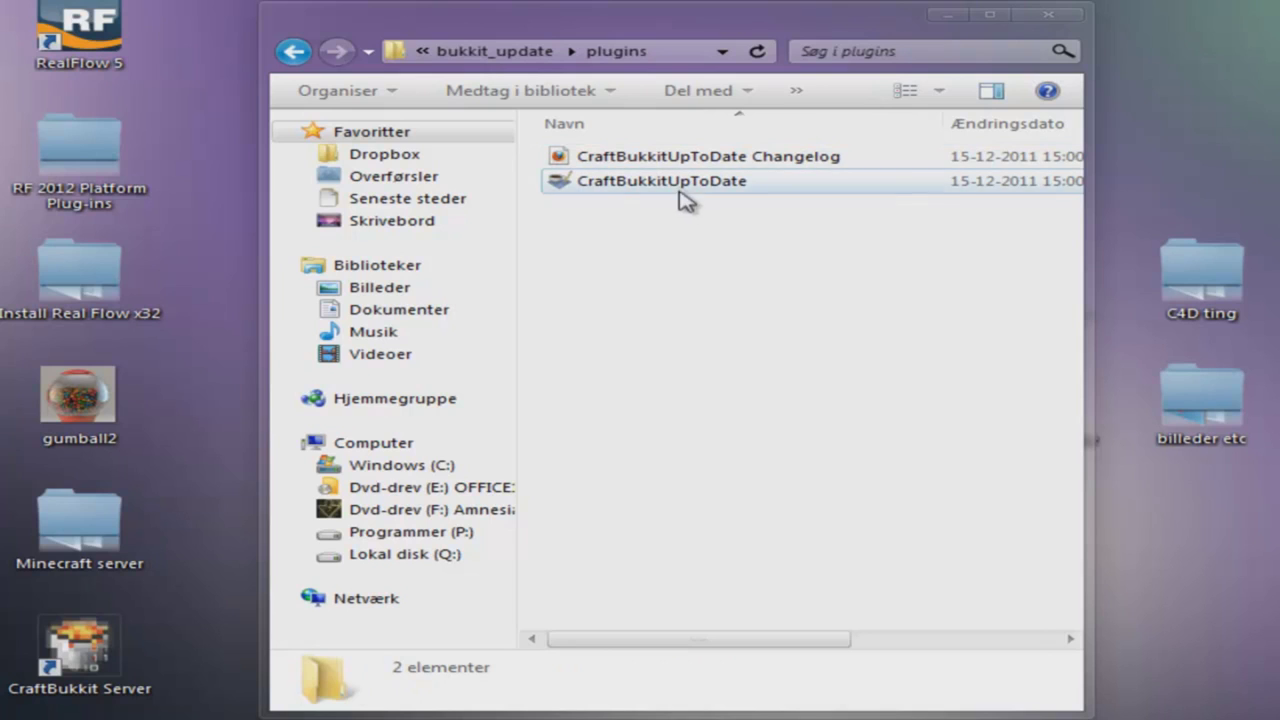
left_click(663, 180)
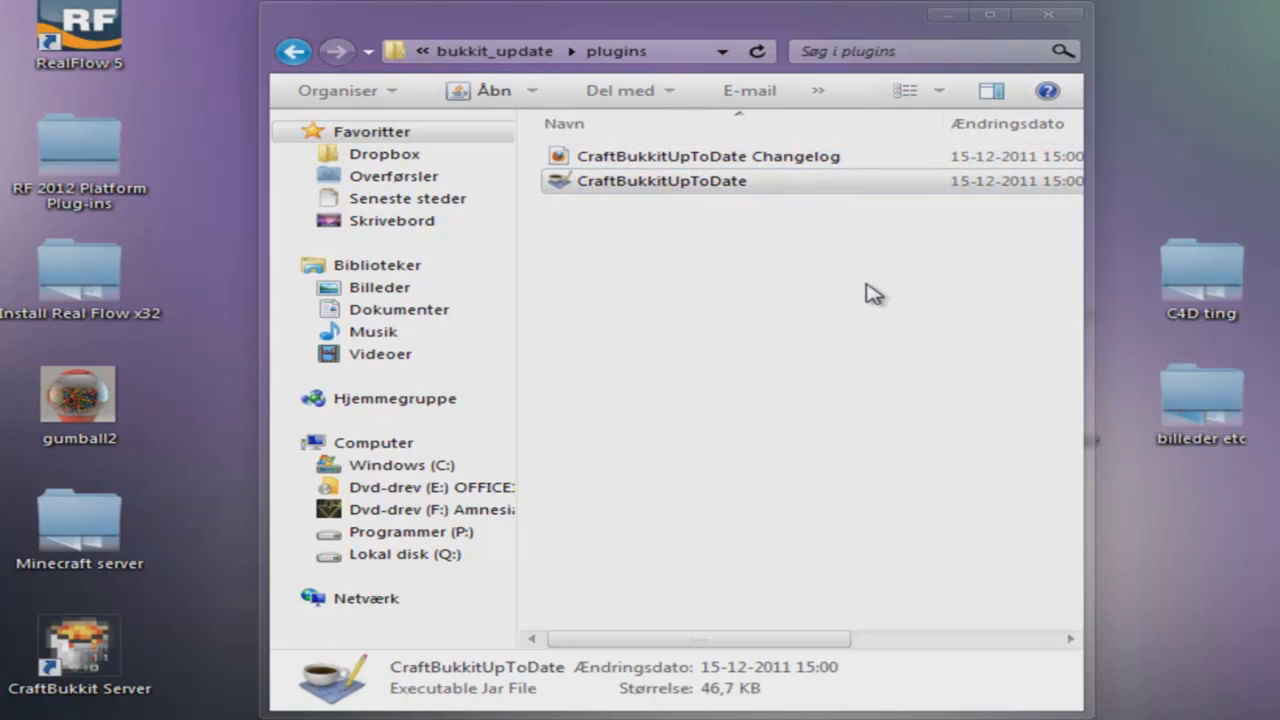
key("ctrl+c")
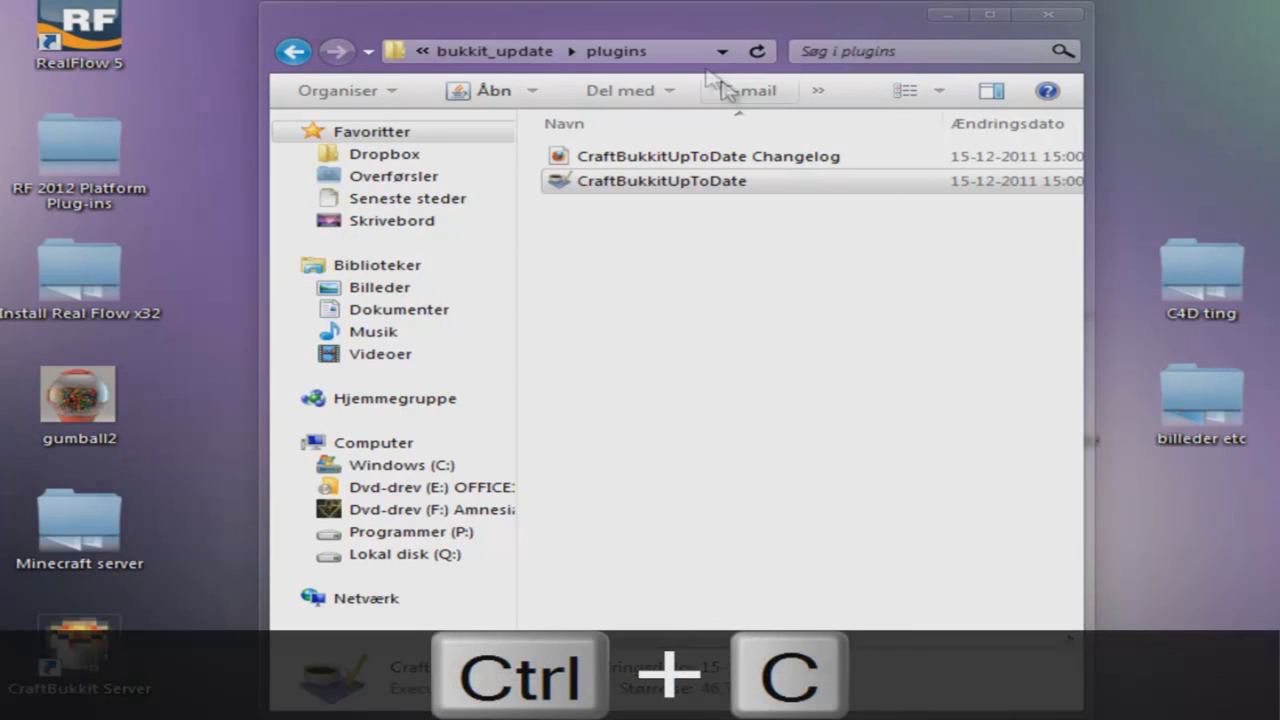
- Paste the jar into Minecraft server\plugins, replacing the older copy
left_click(512, 53)
left_click(465, 51)
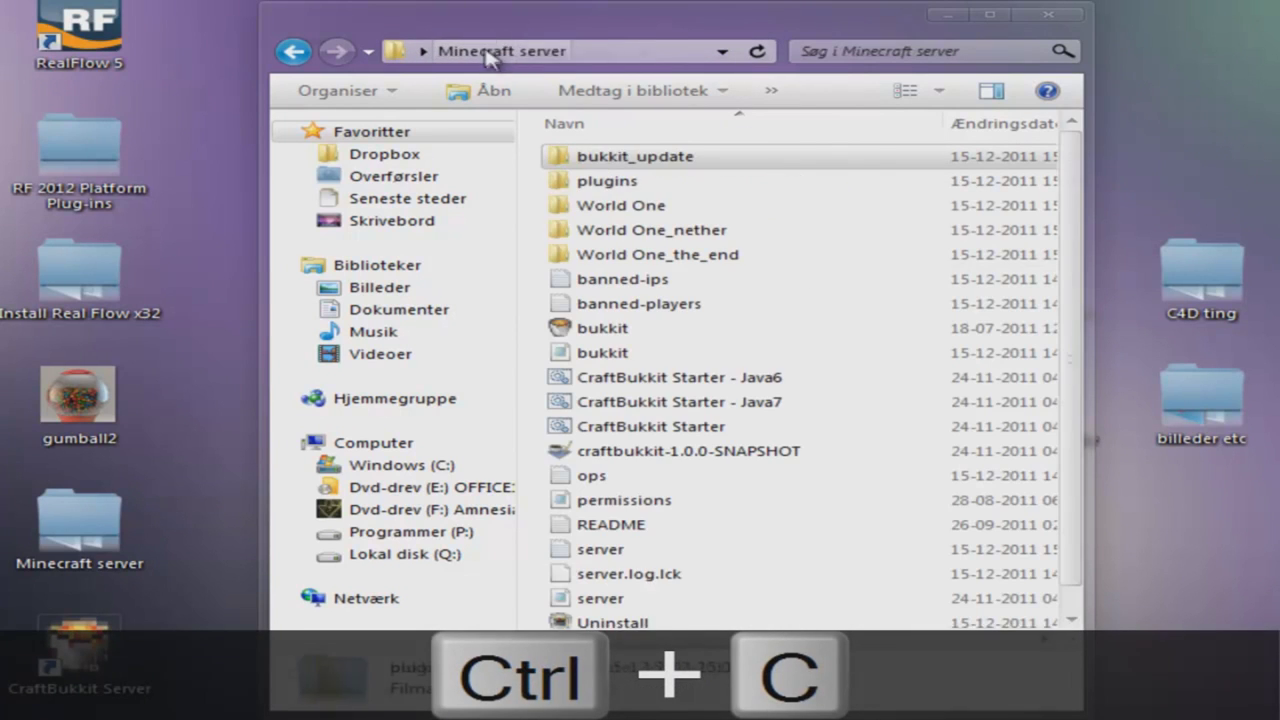
double_click(676, 180)
key("ctrl+v")
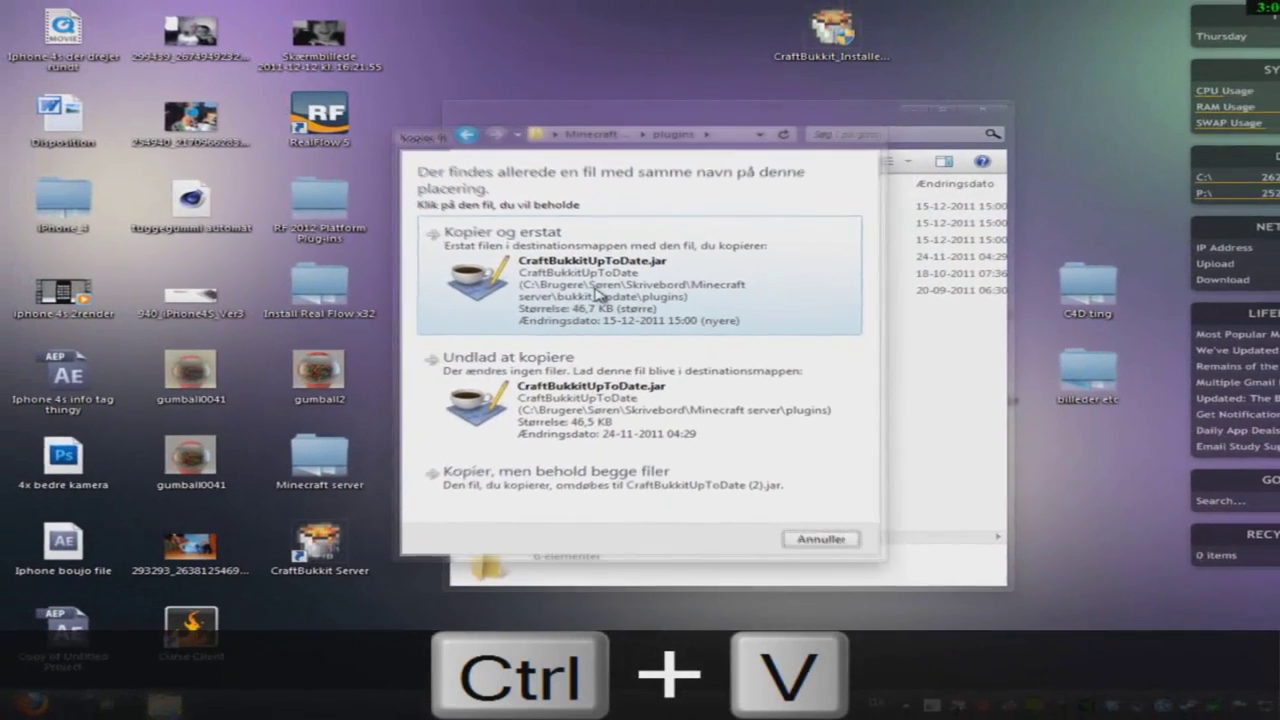
left_click(535, 290)
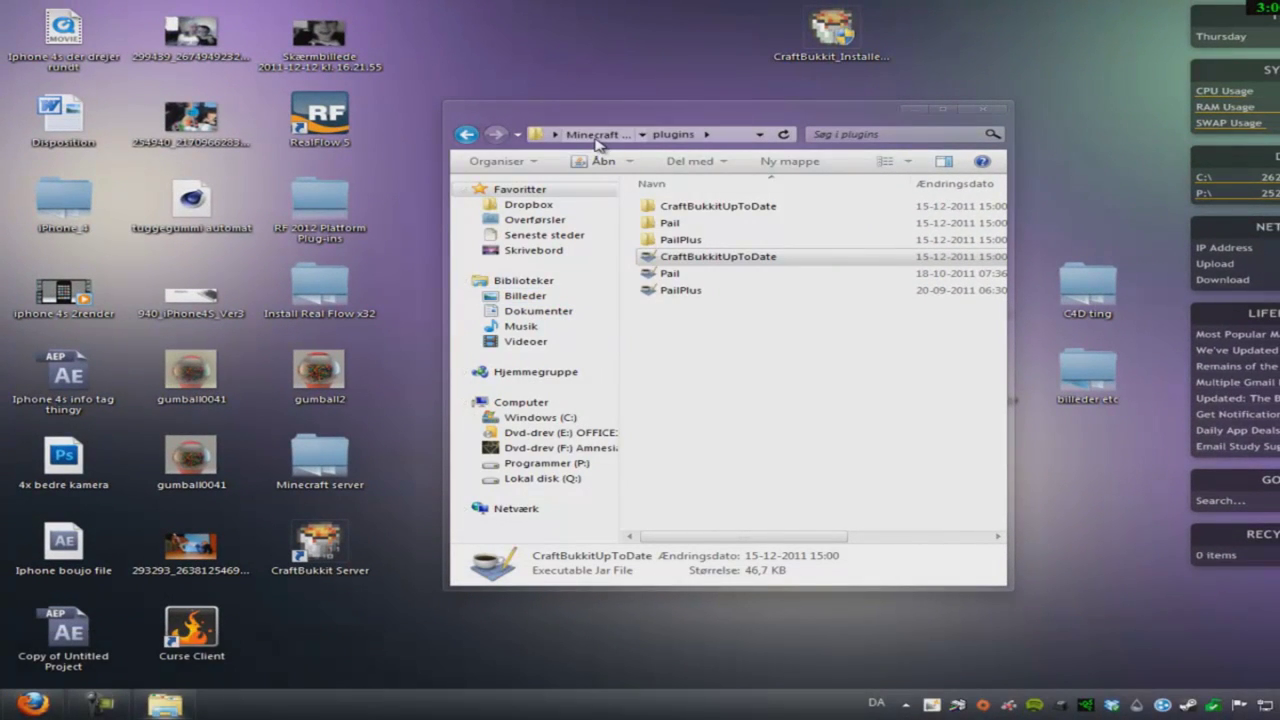
left_click(596, 134)
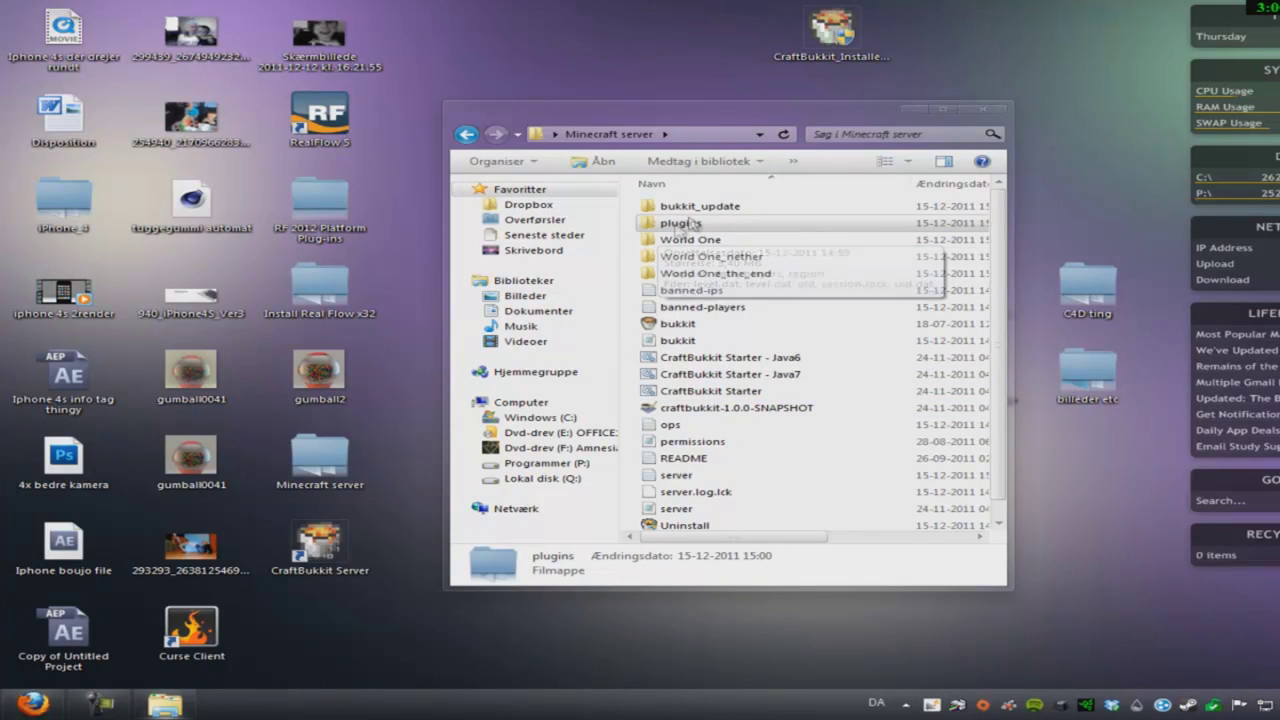
- Close the Fileserve tab, return to Bukkit Forums and search plugins for 'worldedit'
left_click(30, 702)
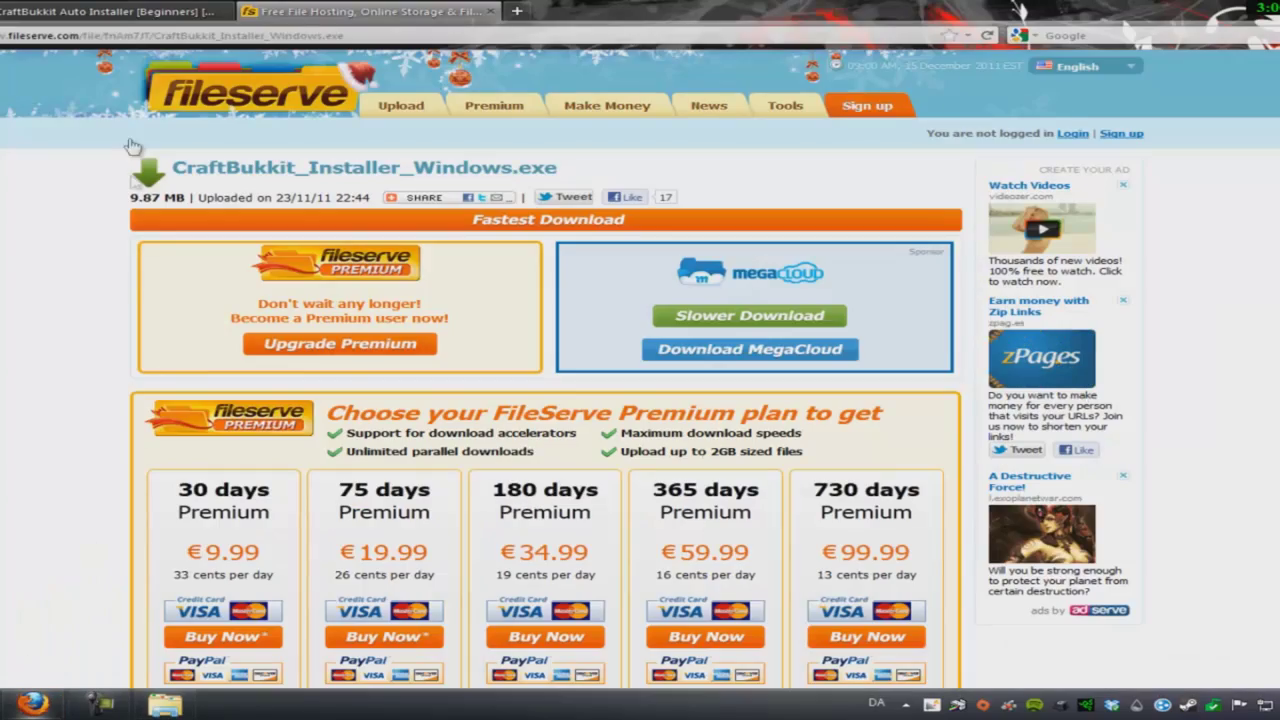
left_click(491, 11)
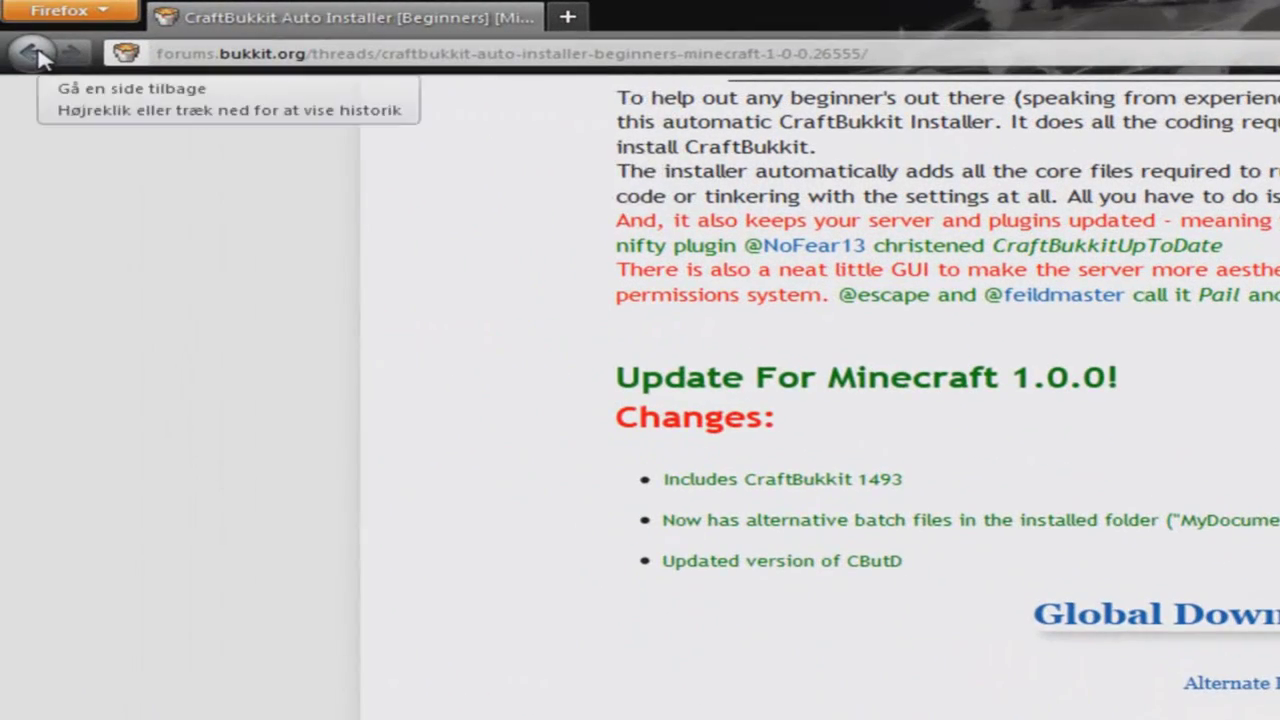
right_click(37, 57)
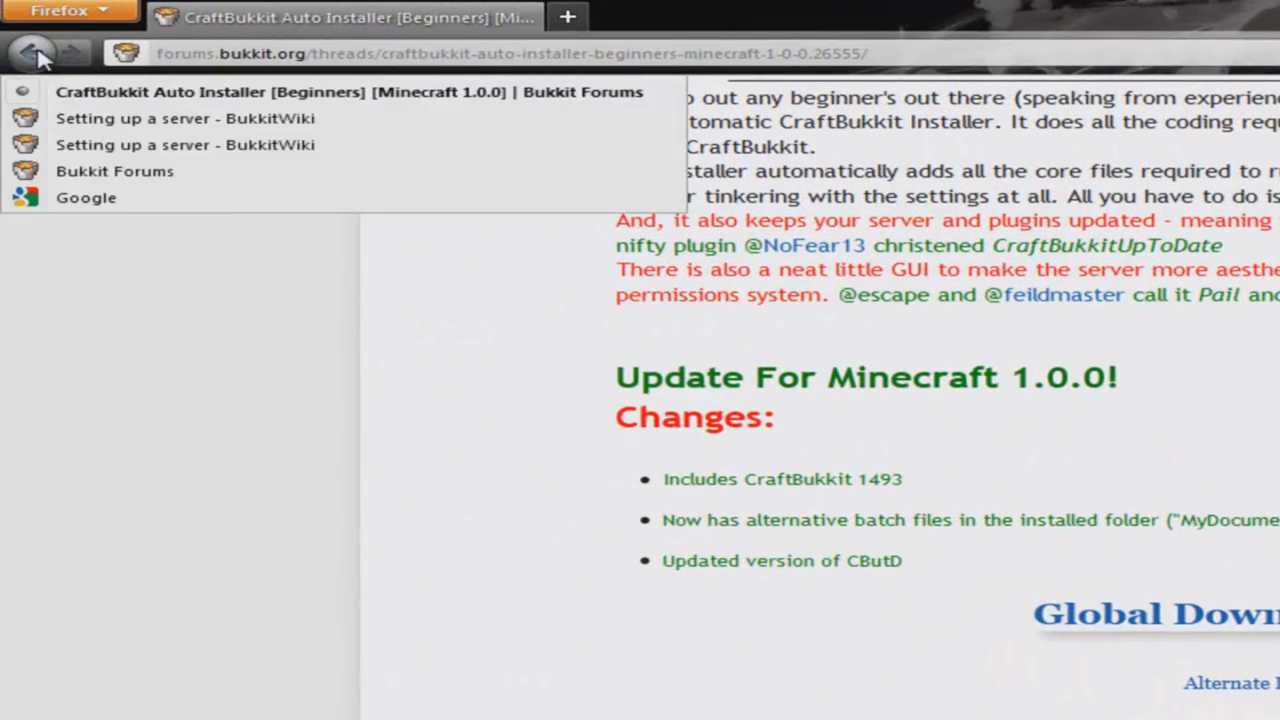
left_click(34, 55)
left_click(34, 55)
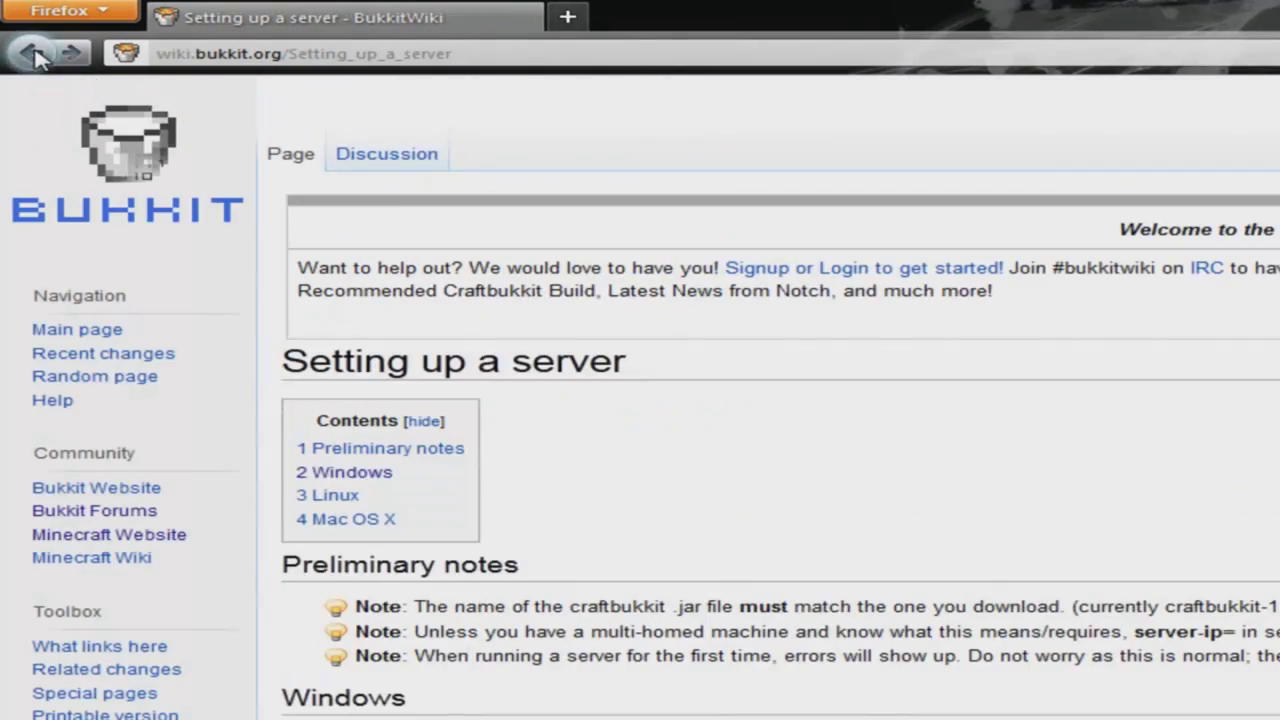
left_click(34, 55)
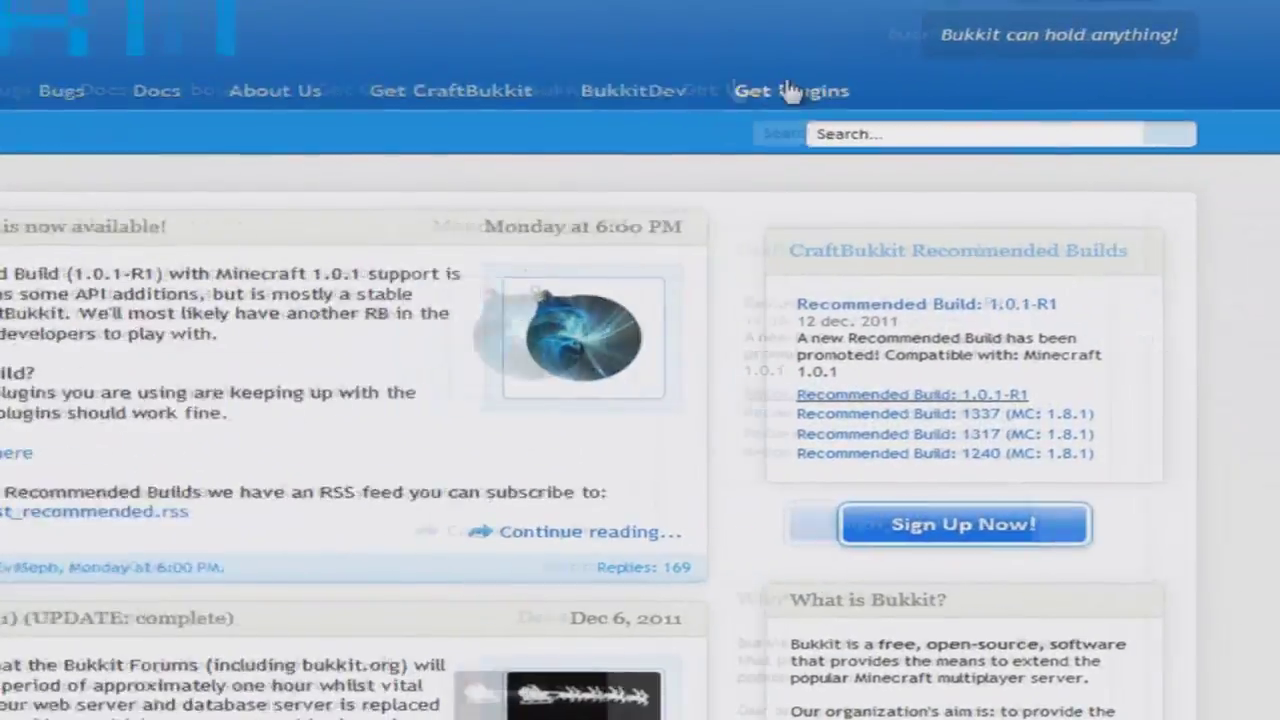
left_click(790, 91)
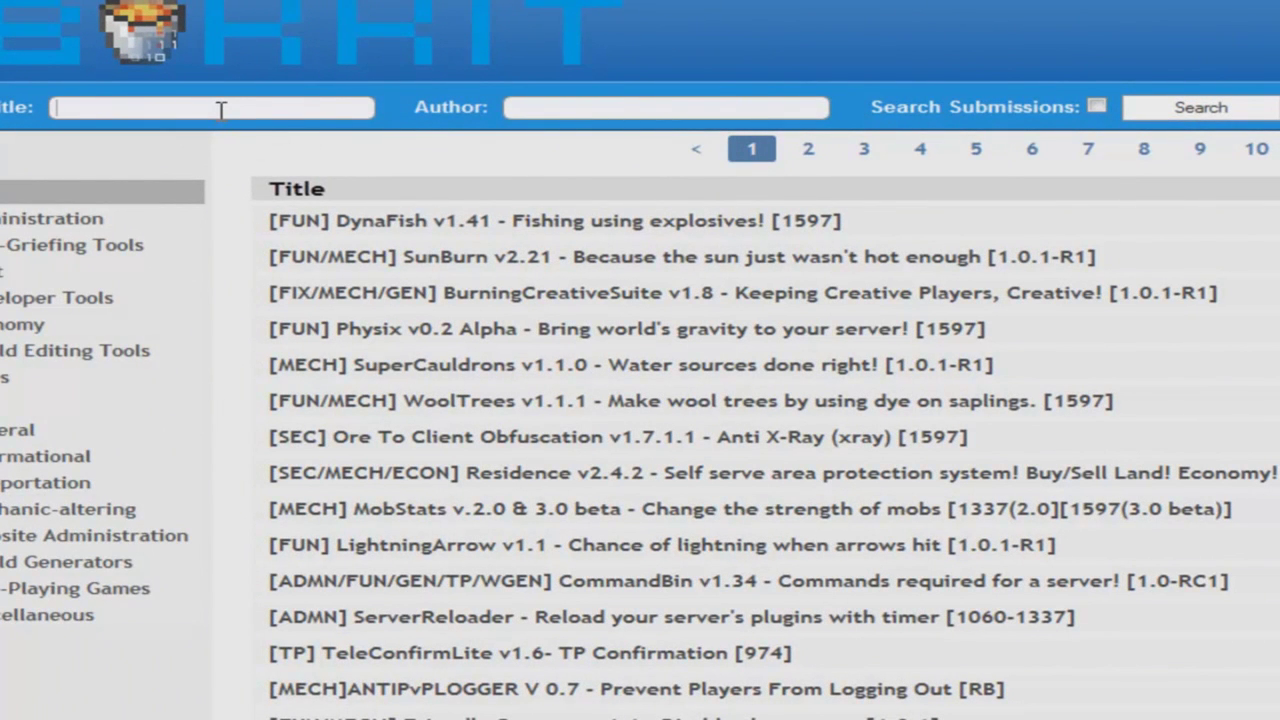
type("world")
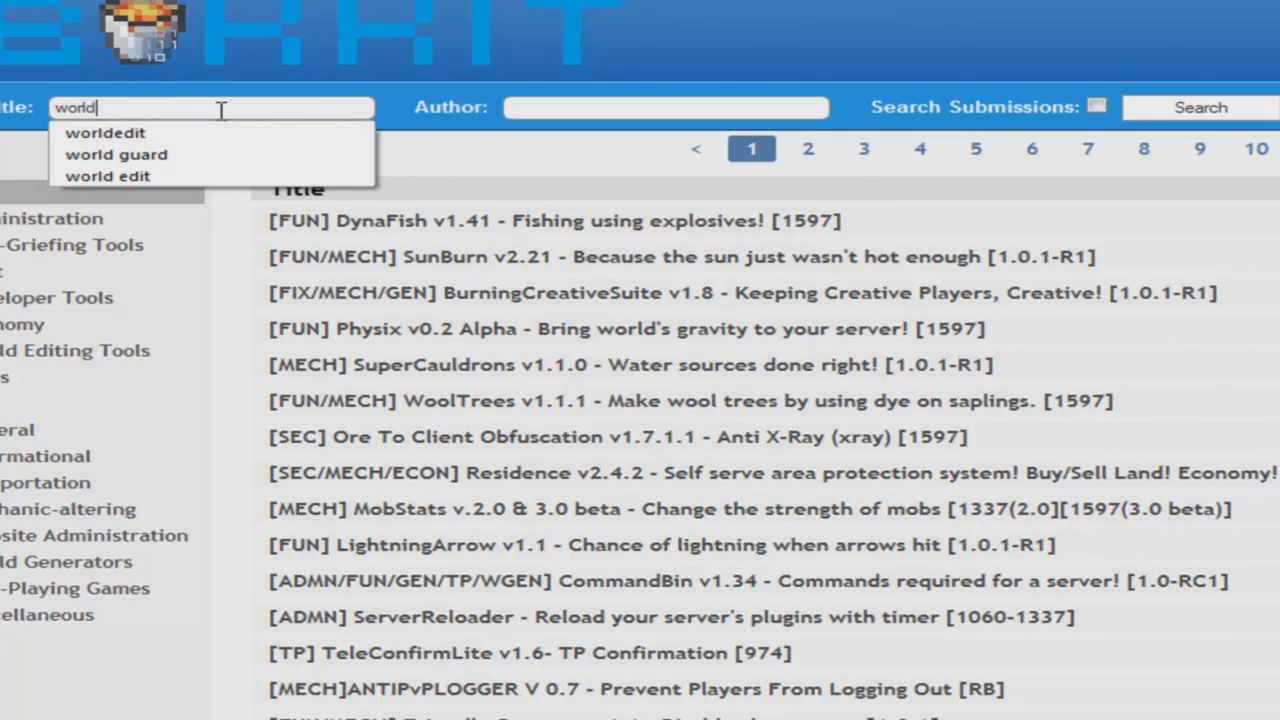
type("edit")
key("Return")
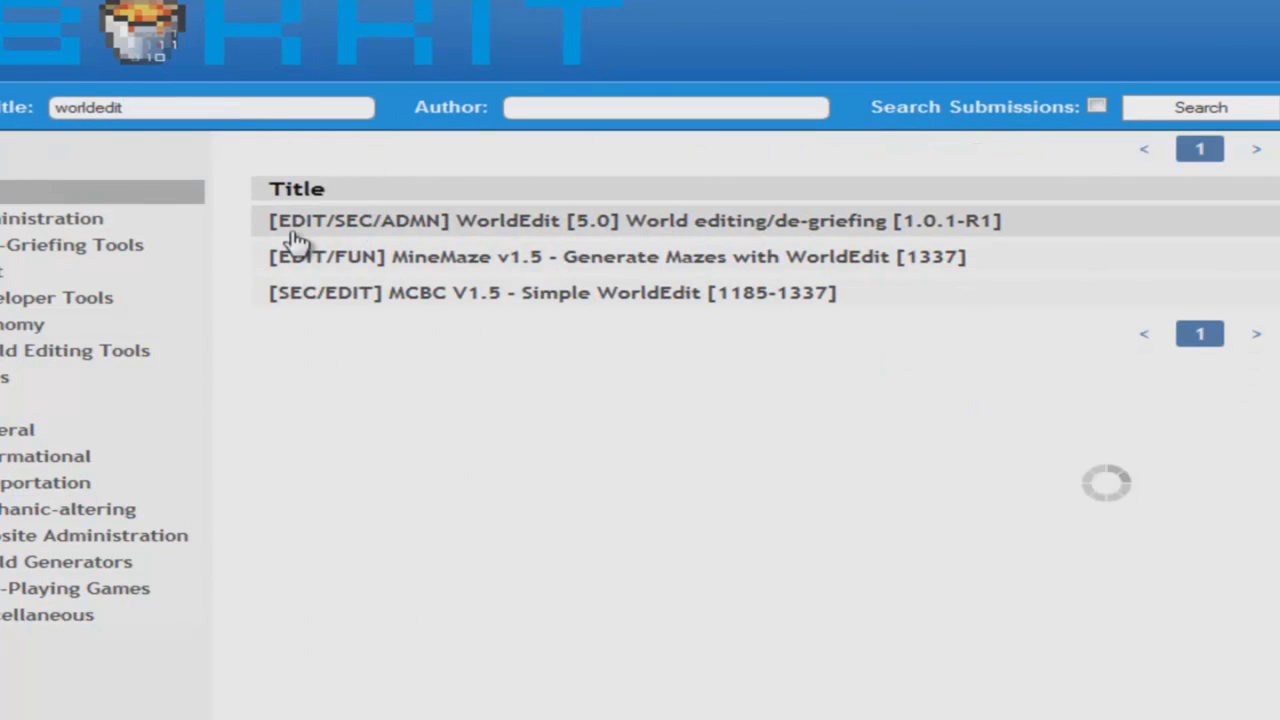
- Download worldedit-5.0.zip from the WorldEdit 5.0 page and open it with WinRAR
left_click(751, 231)
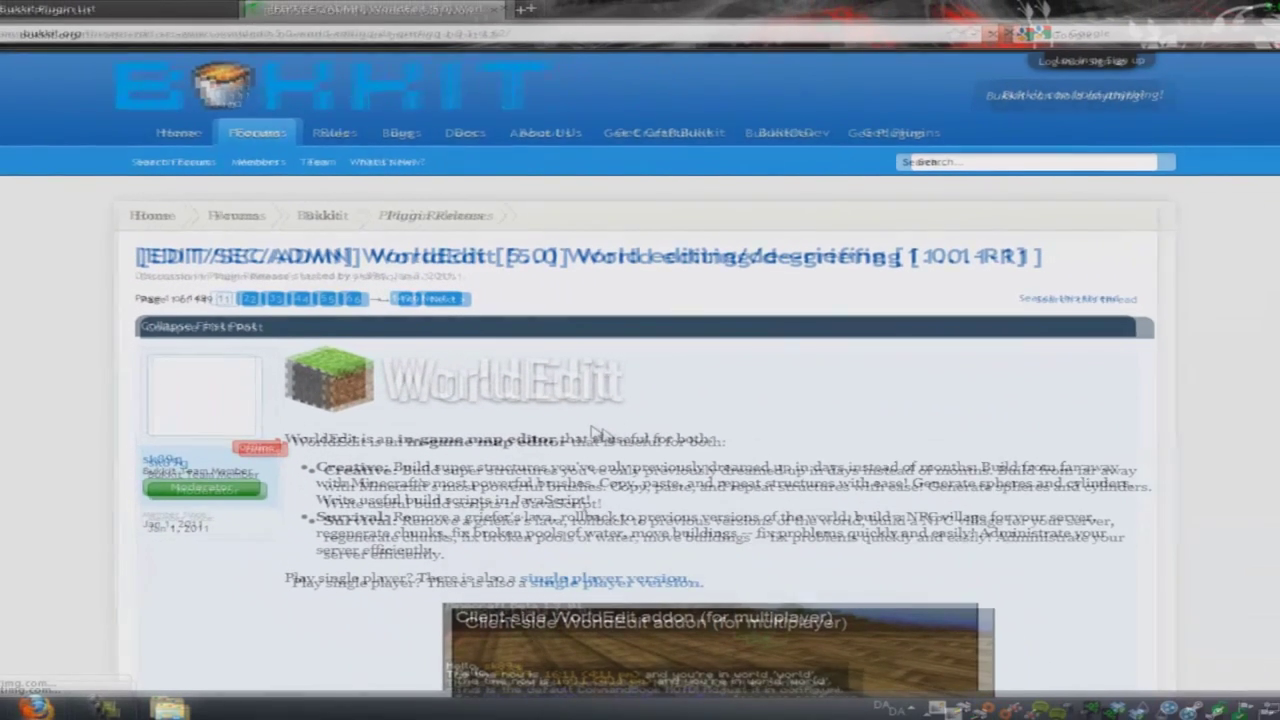
scroll(590, 425, "down", 4)
scroll(305, 445, "down", 10)
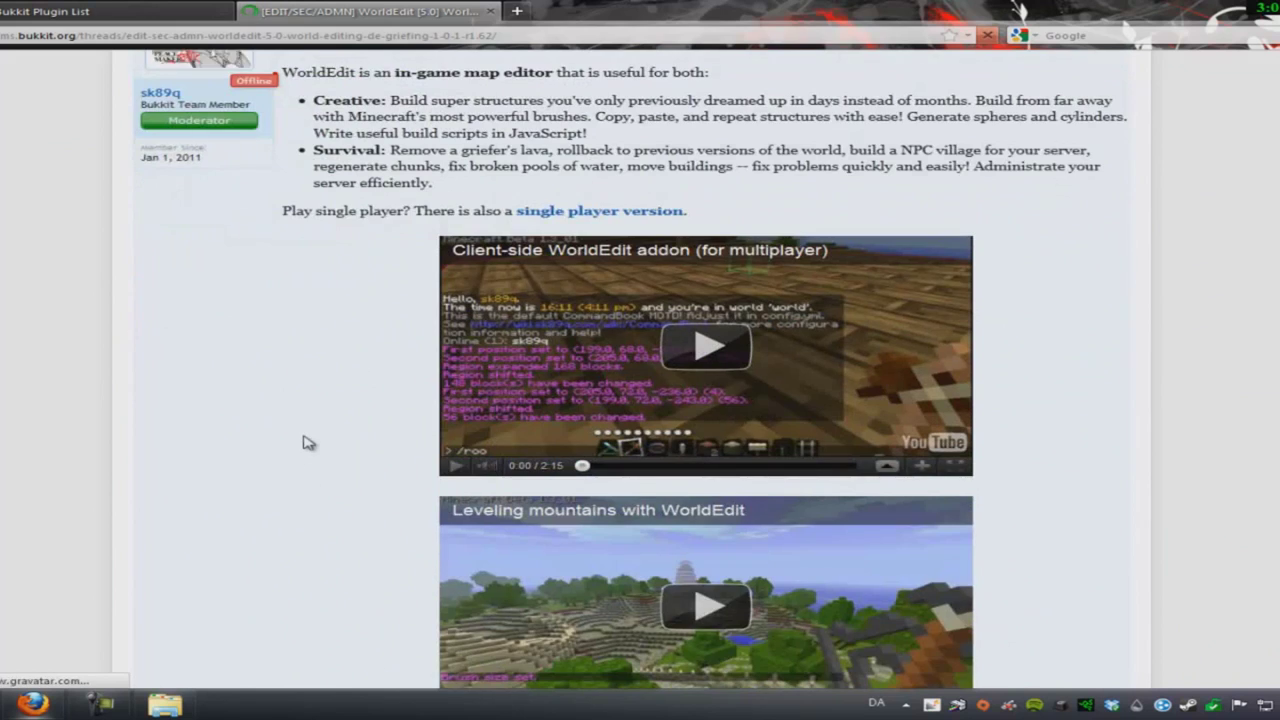
scroll(430, 478, "down", 6)
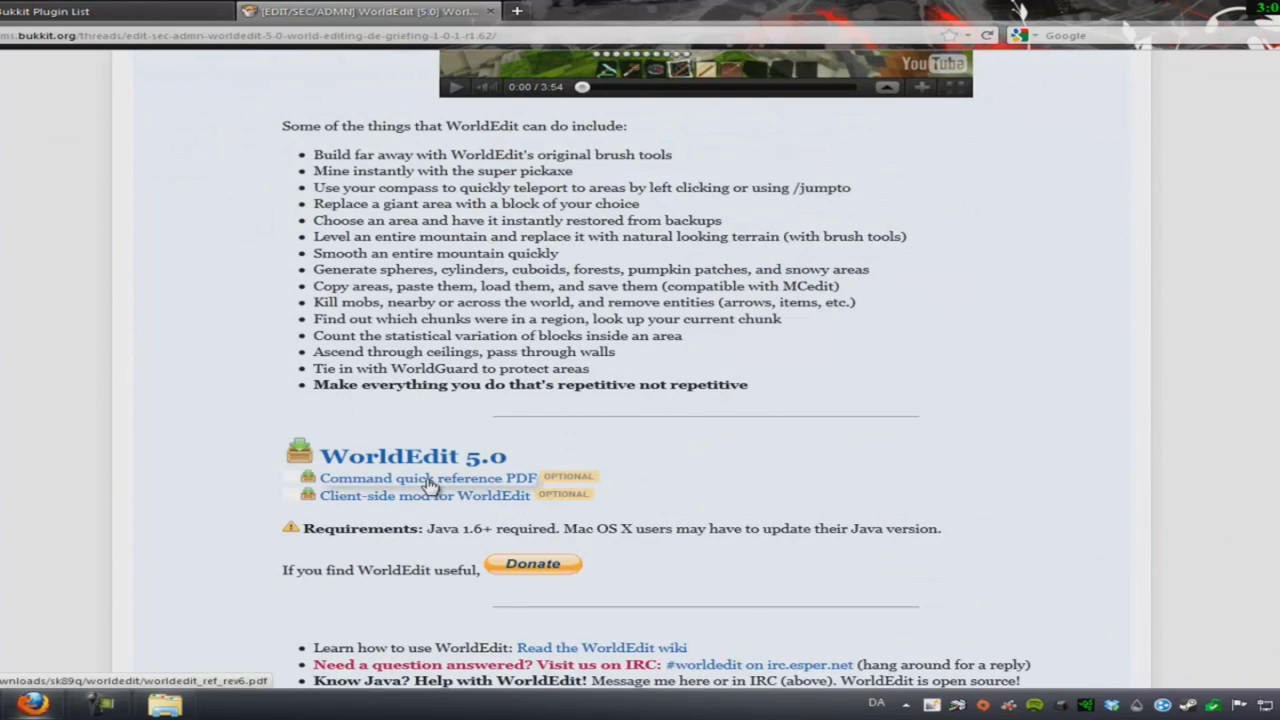
left_click(436, 465)
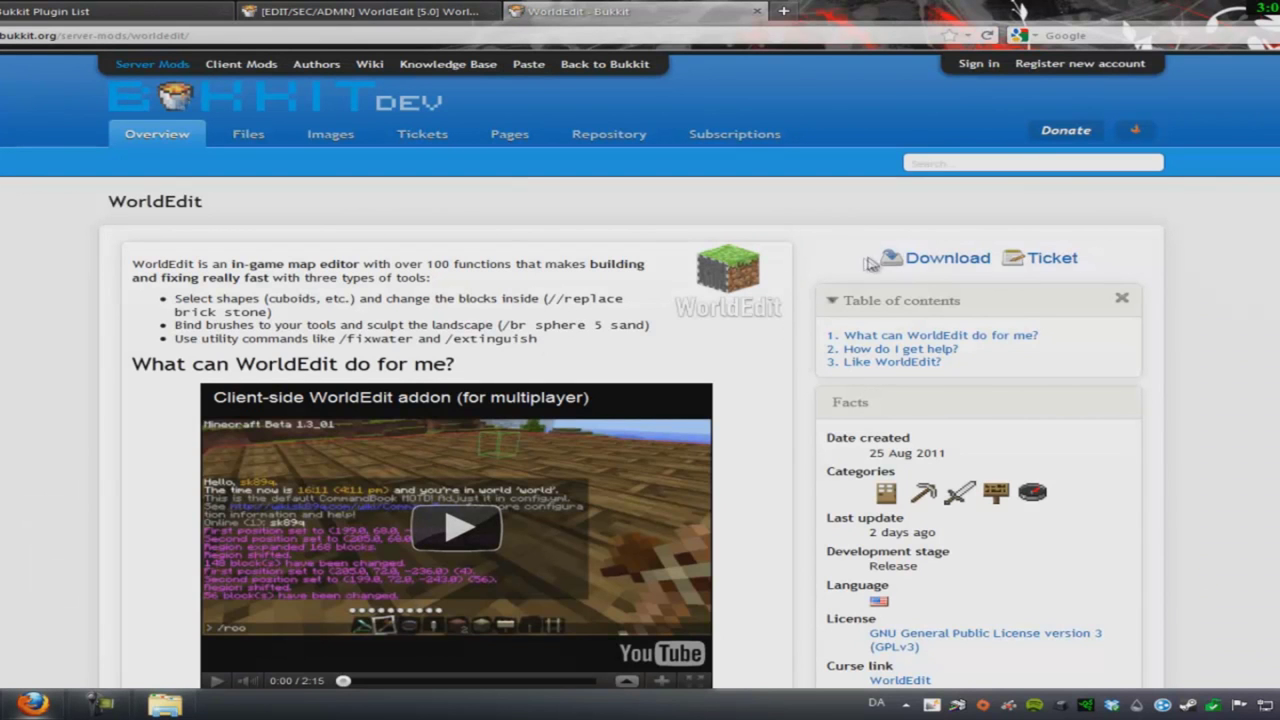
left_click(945, 258)
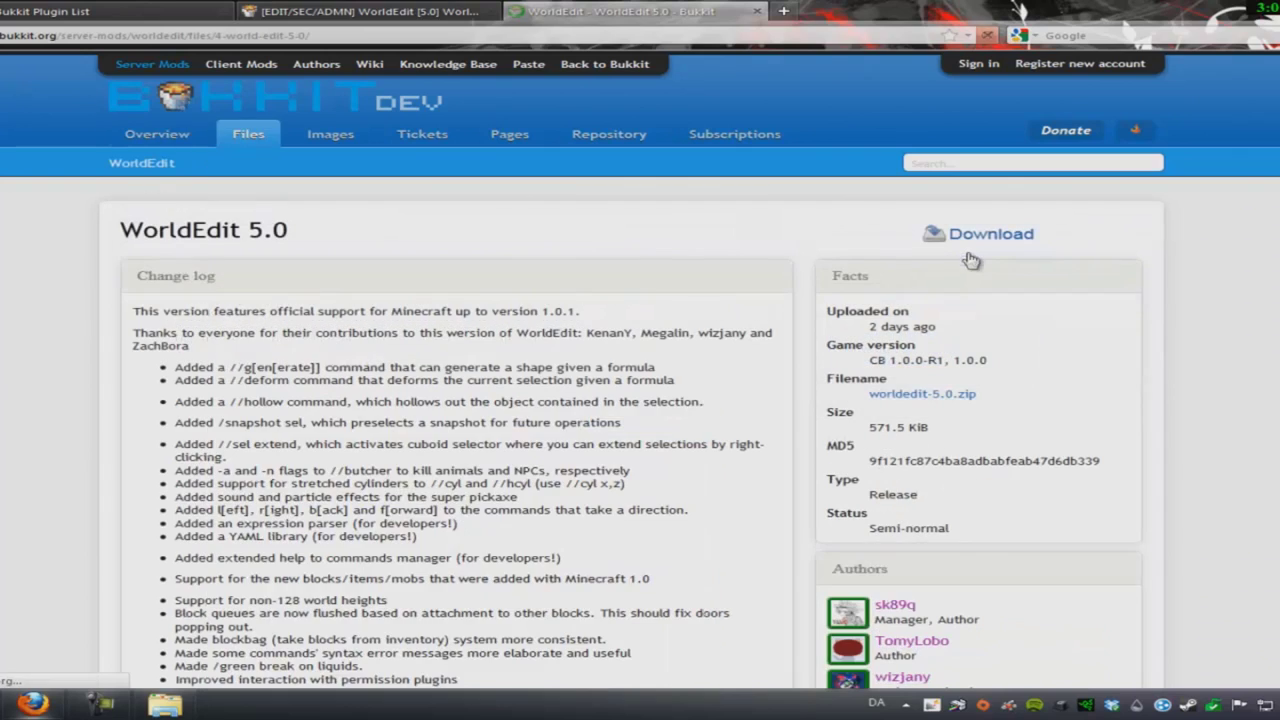
left_click(968, 235)
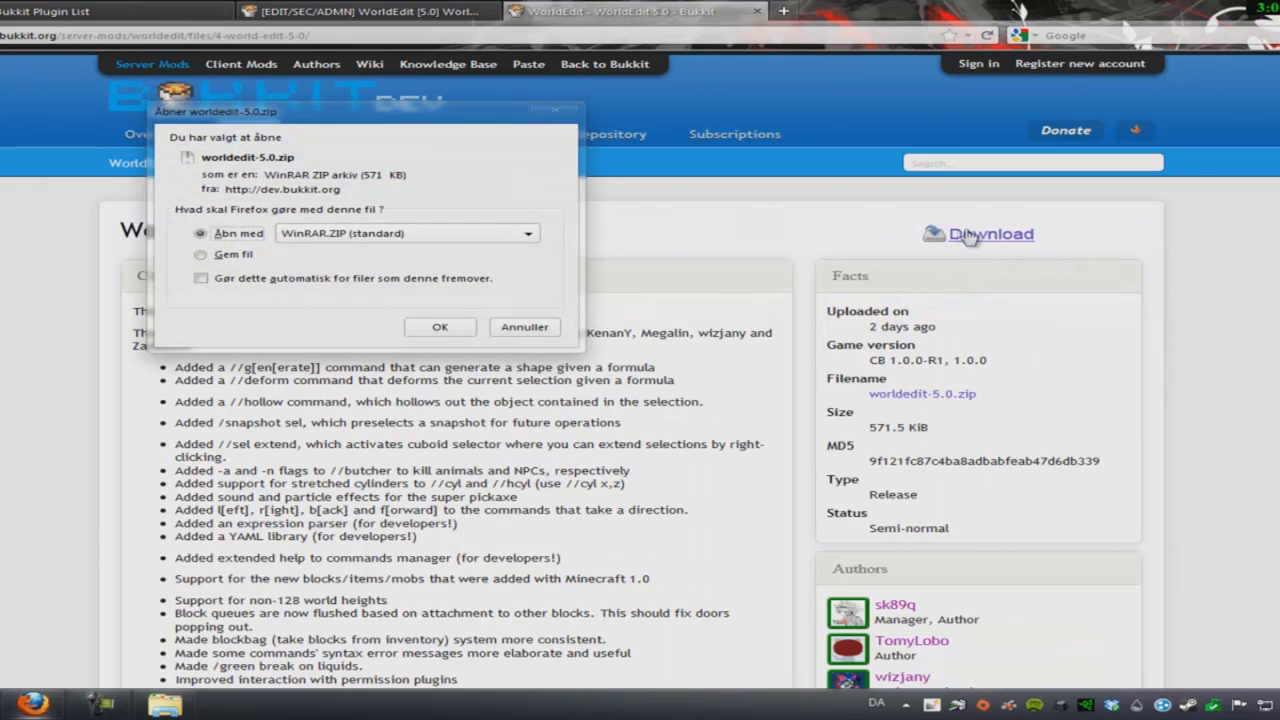
left_click(440, 328)
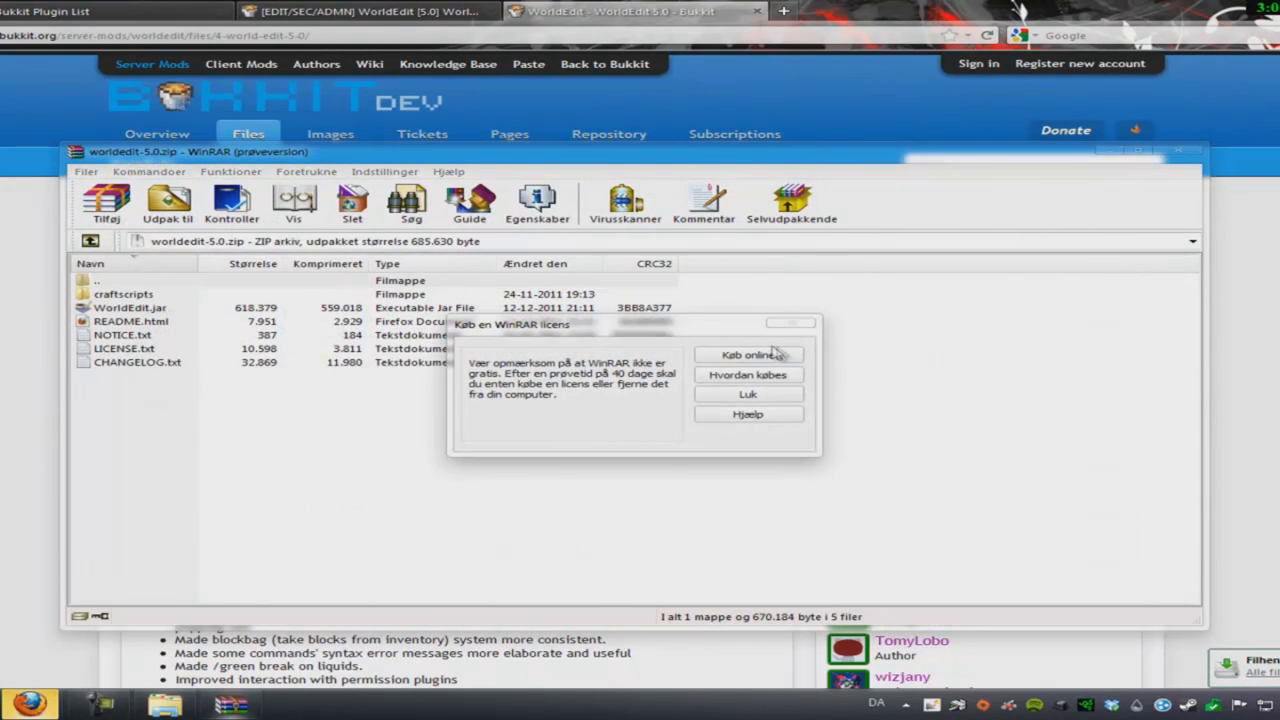
- Copy WorldEdit.jar from the WinRAR archive into the Minecraft server\plugins folder
left_click(786, 324)
left_click(124, 310)
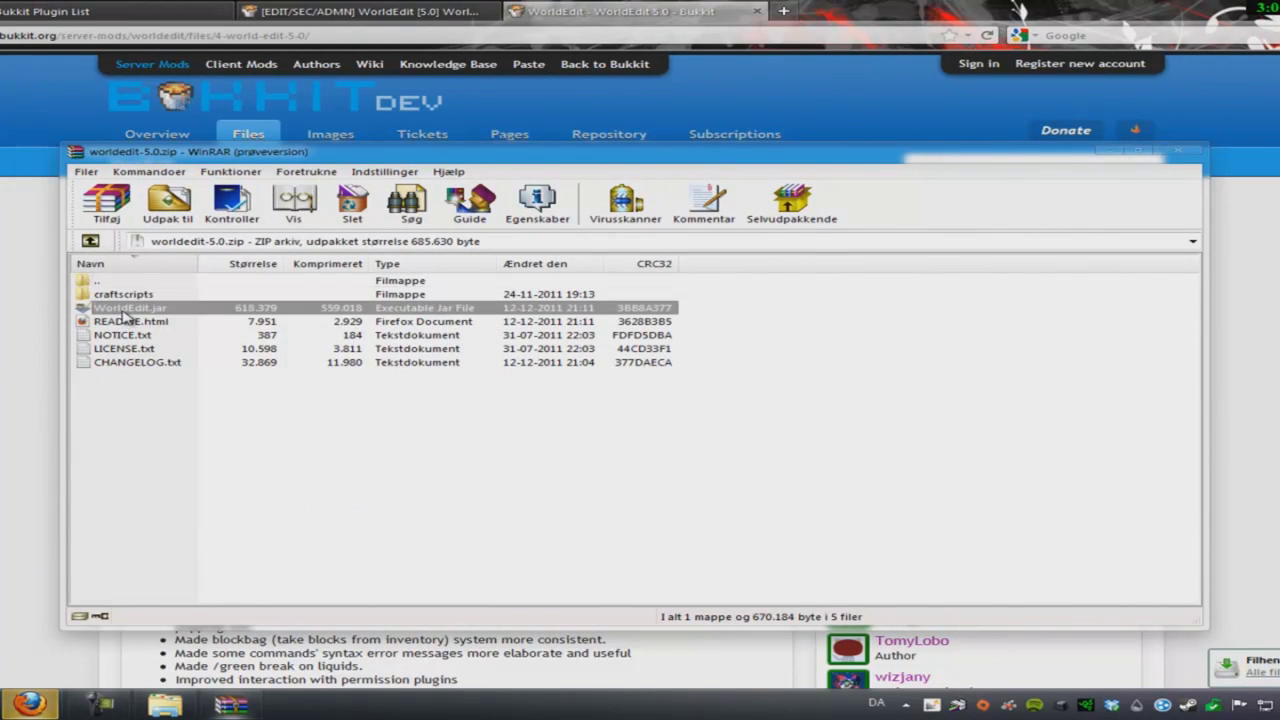
key("ctrl+c")
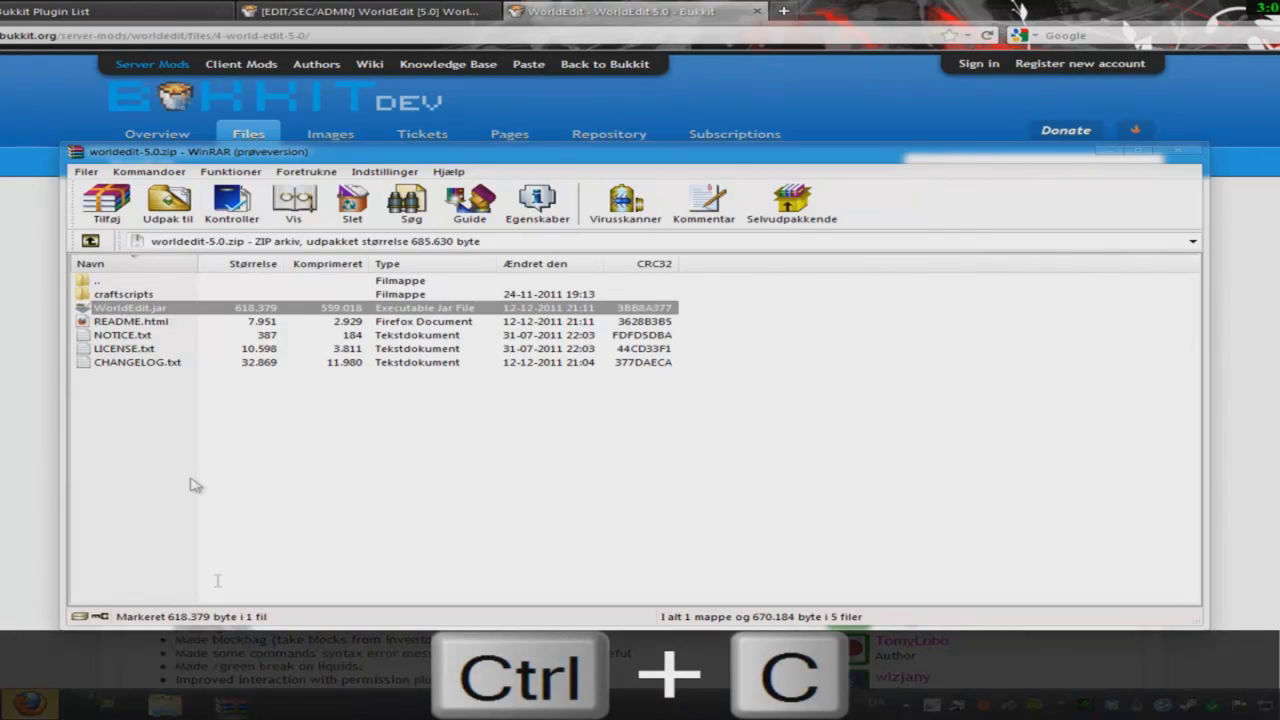
left_click(165, 705)
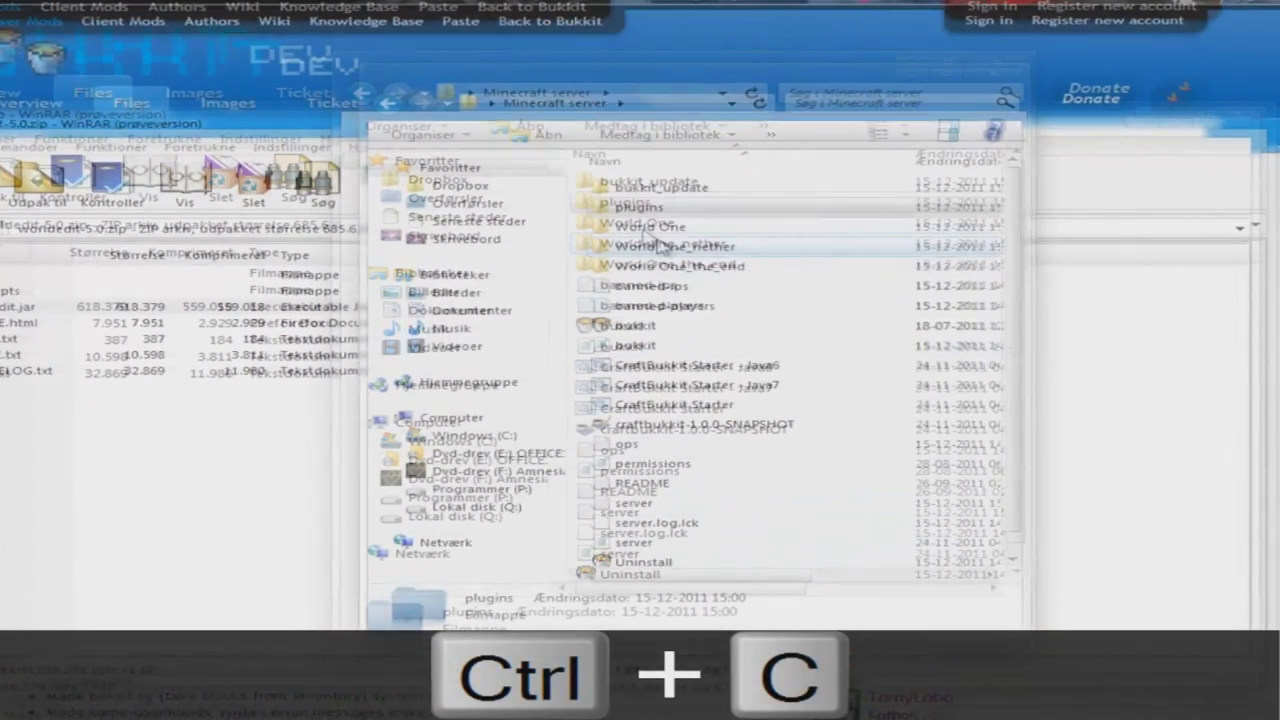
double_click(638, 206)
key("ctrl+v")
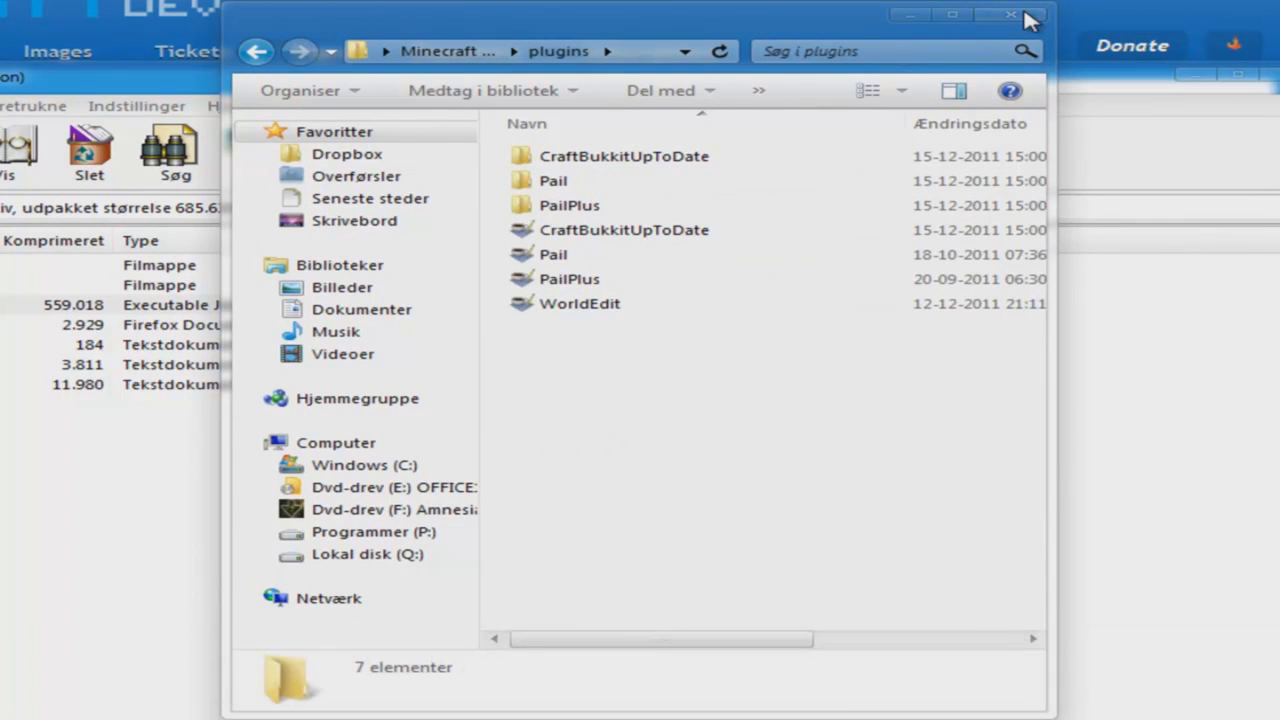
left_click(462, 55)
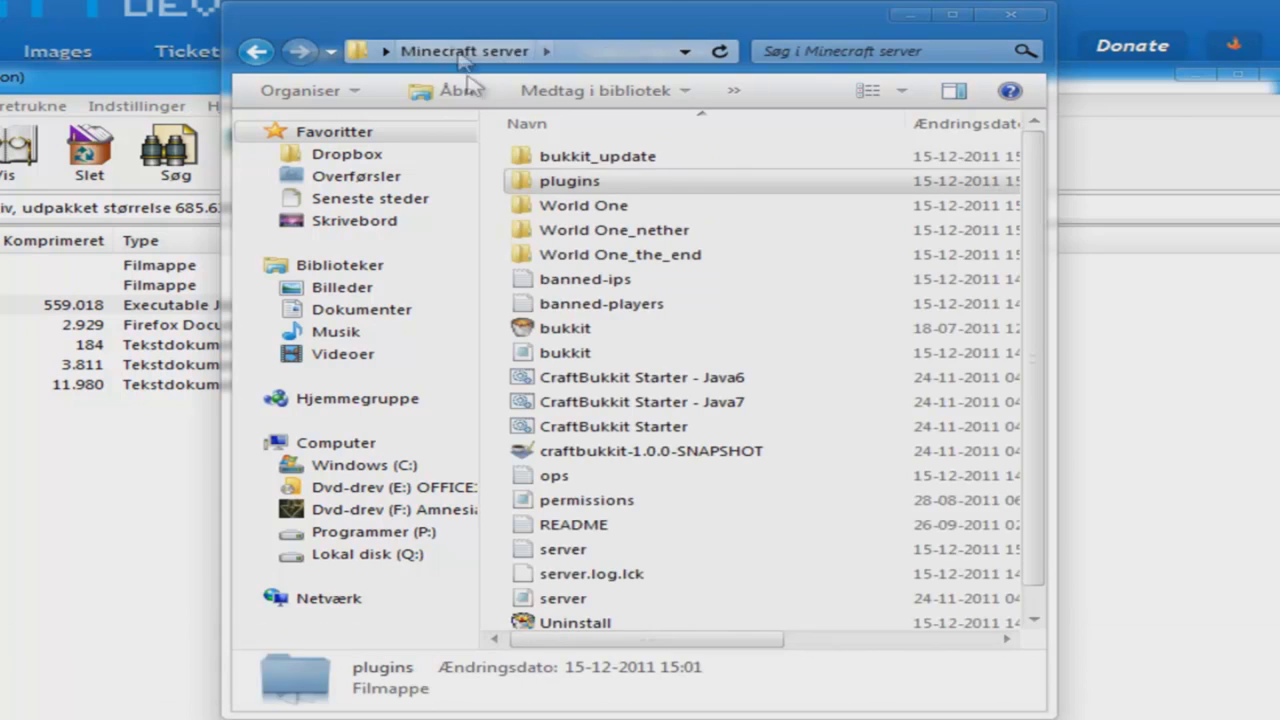
- Open server.properties in Notepad
right_click(610, 605)
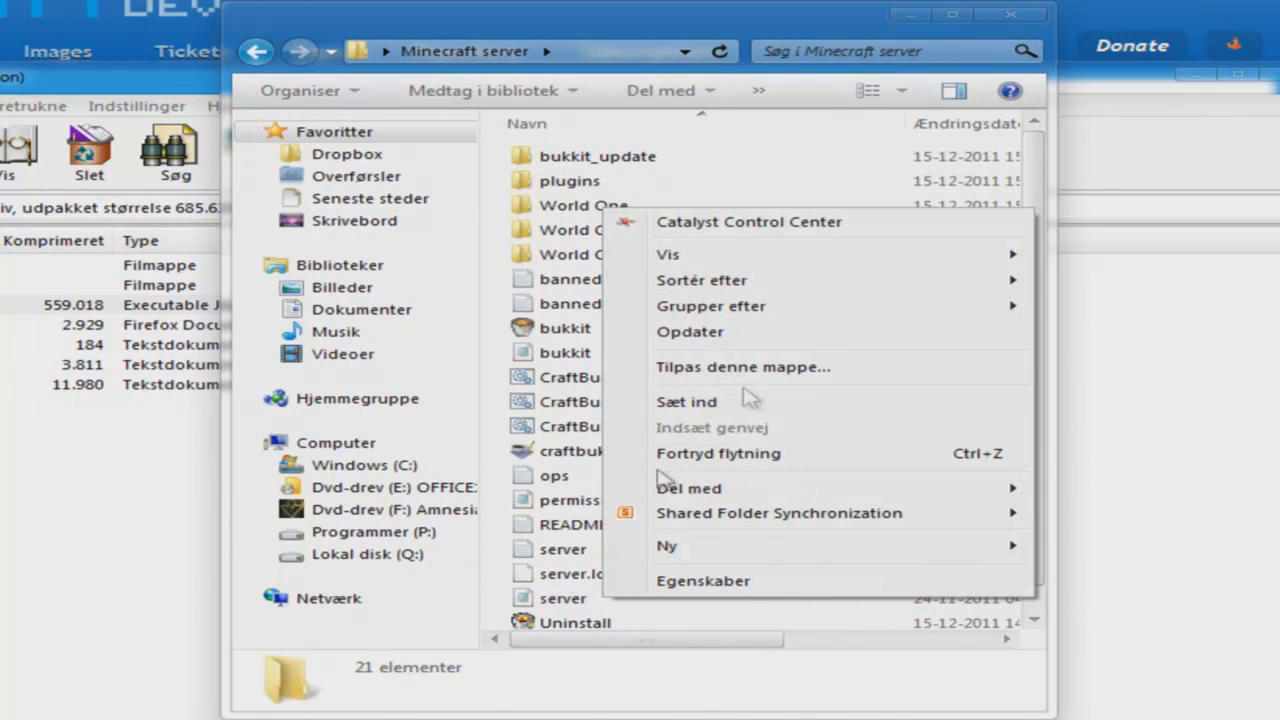
left_click(562, 599)
right_click(562, 599)
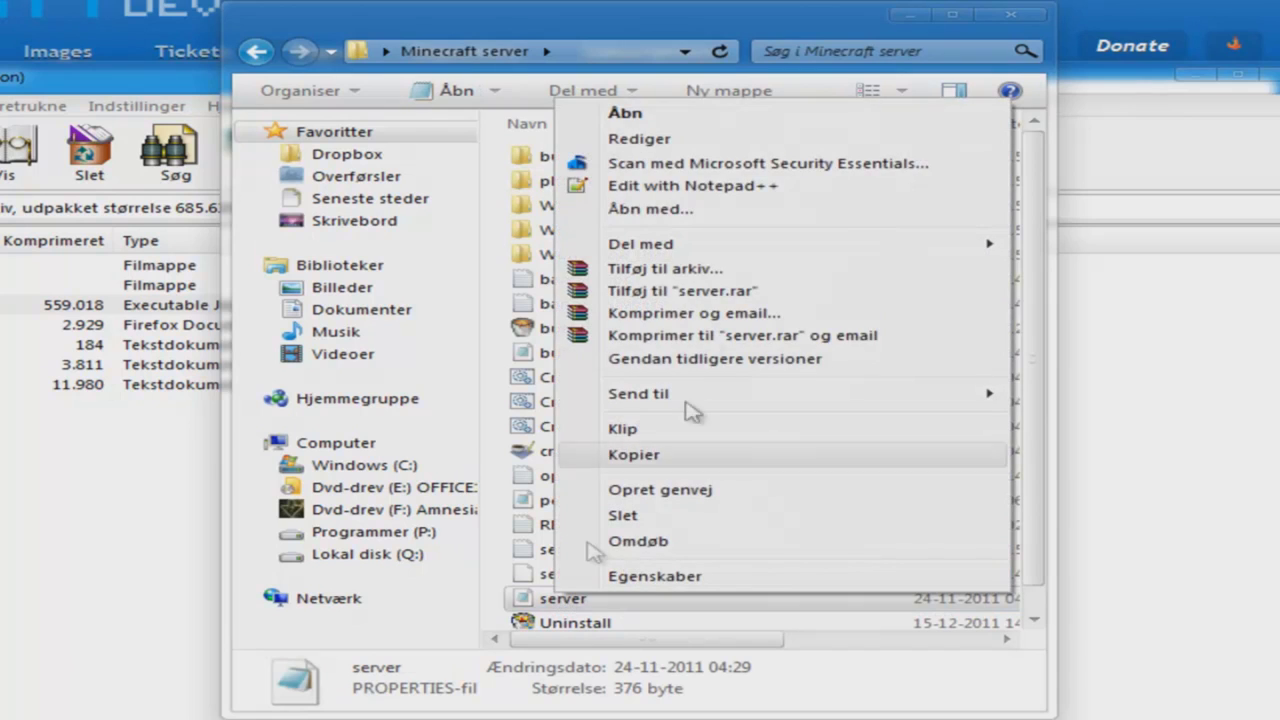
left_click(714, 212)
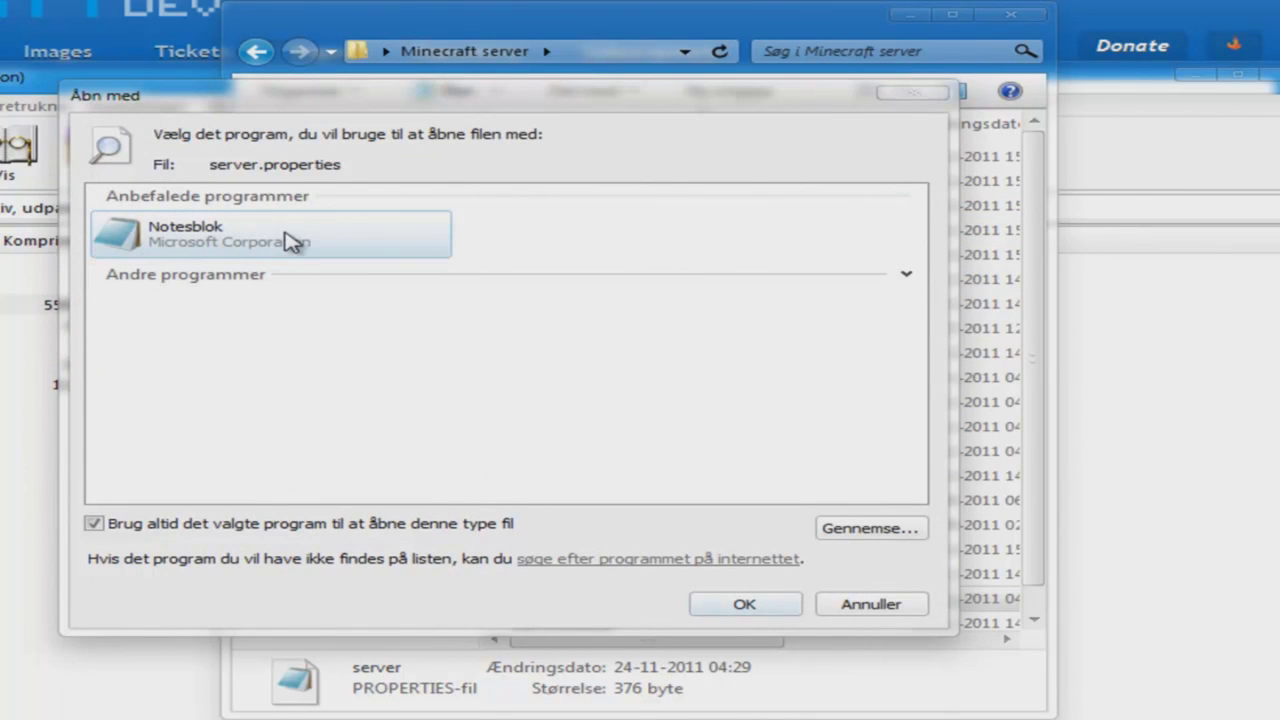
left_click(744, 604)
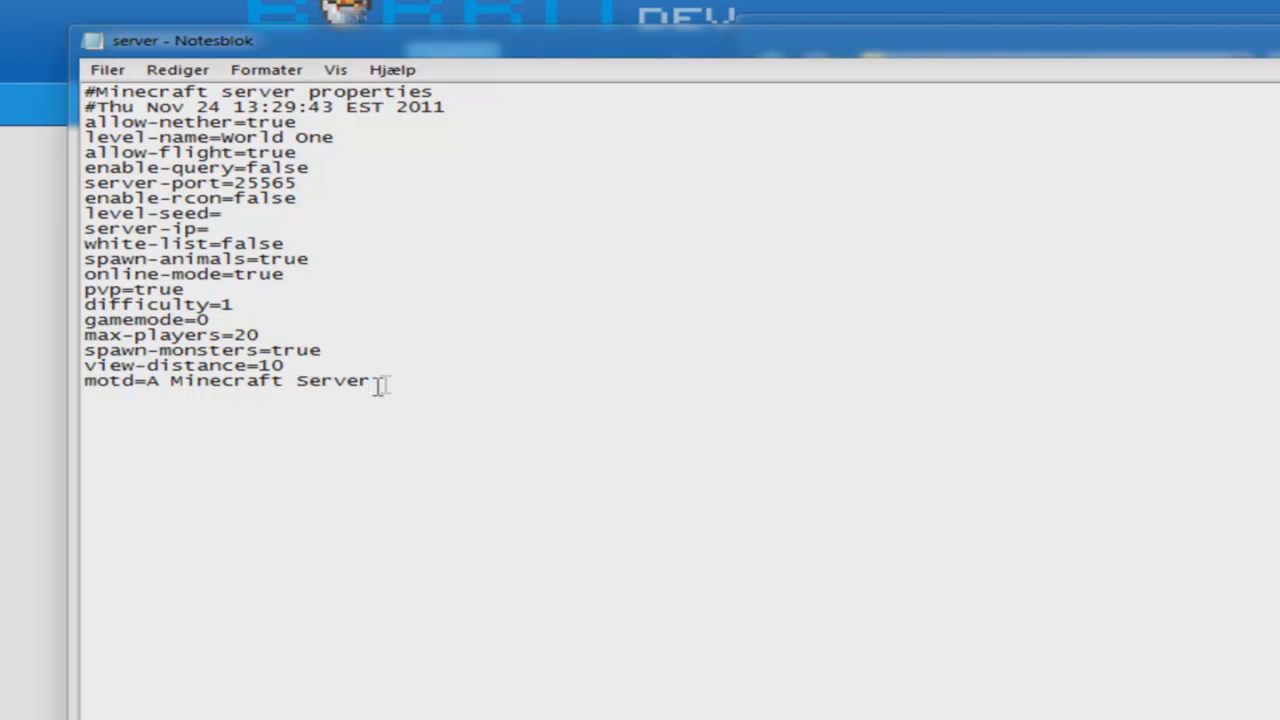
- Replace the motd 'A Minecraft Server' with 'TEST!' and save the file
left_click_drag(406, 381, 168, 385)
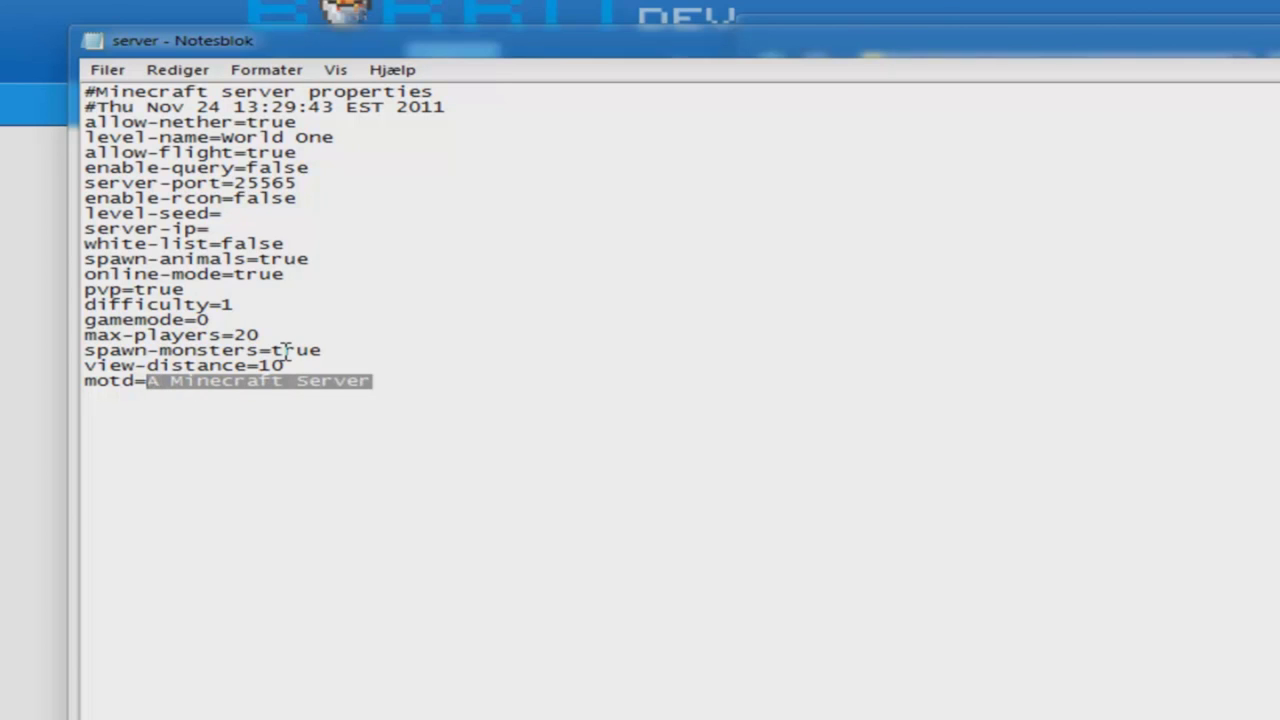
type("T")
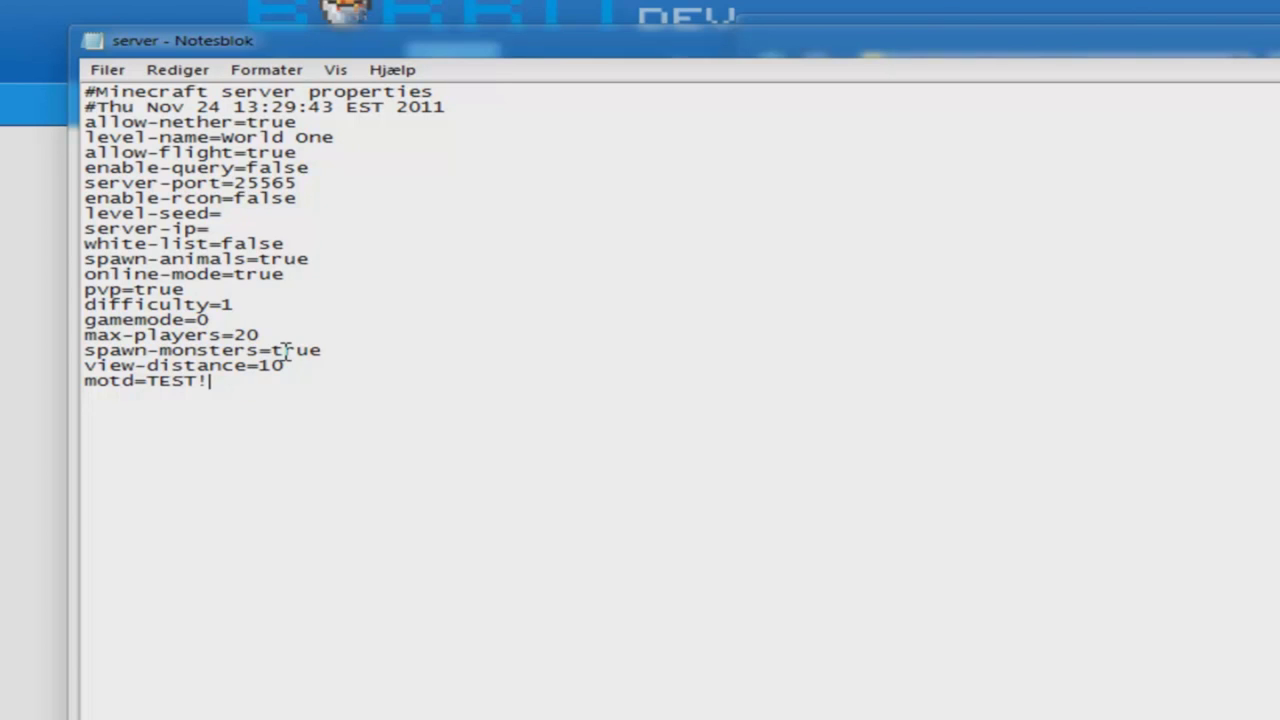
type("EST!")
left_click(107, 69)
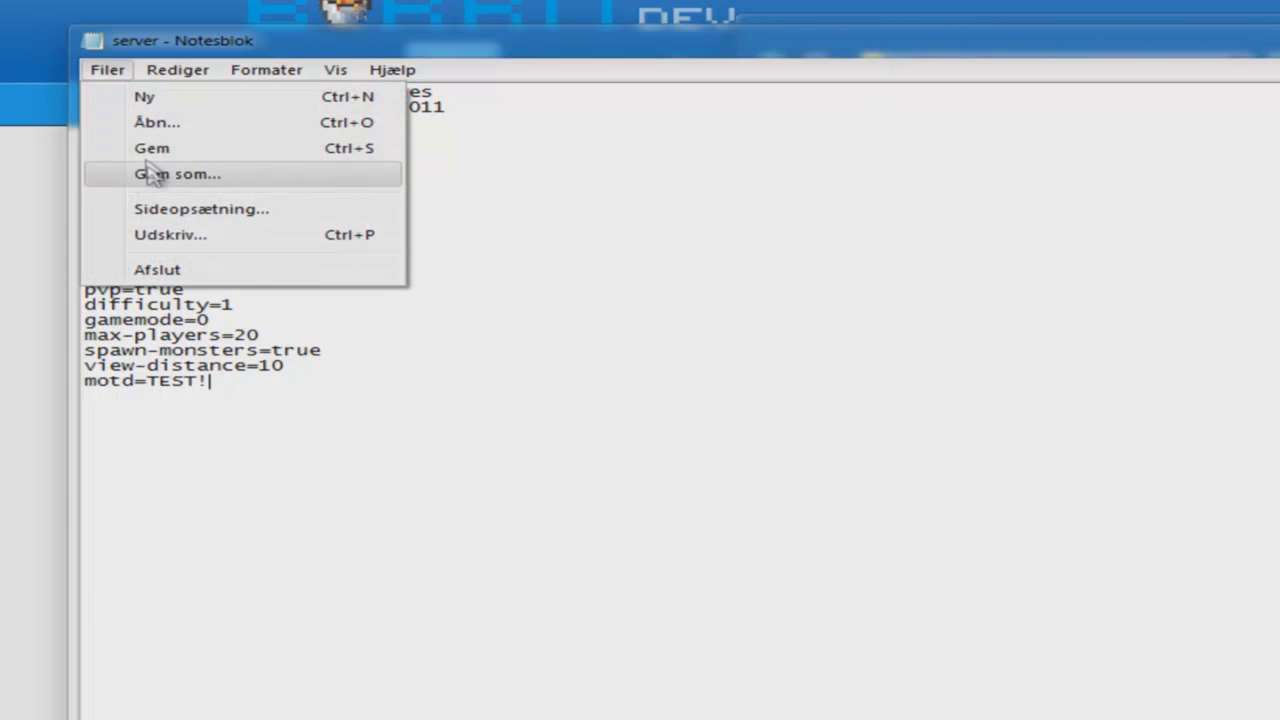
left_click(155, 150)
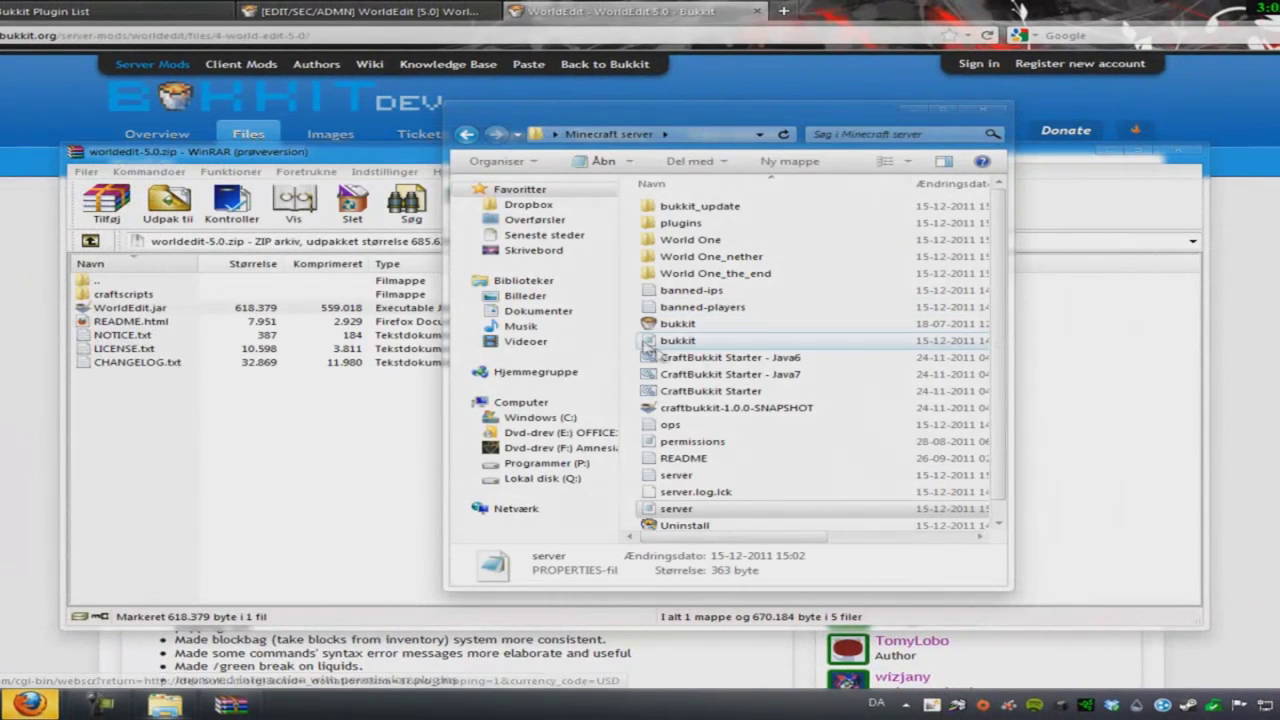
- Close Explorer and WinRAR, relaunch CraftBukkit Server minimized, and bring Firefox forward
left_click(983, 110)
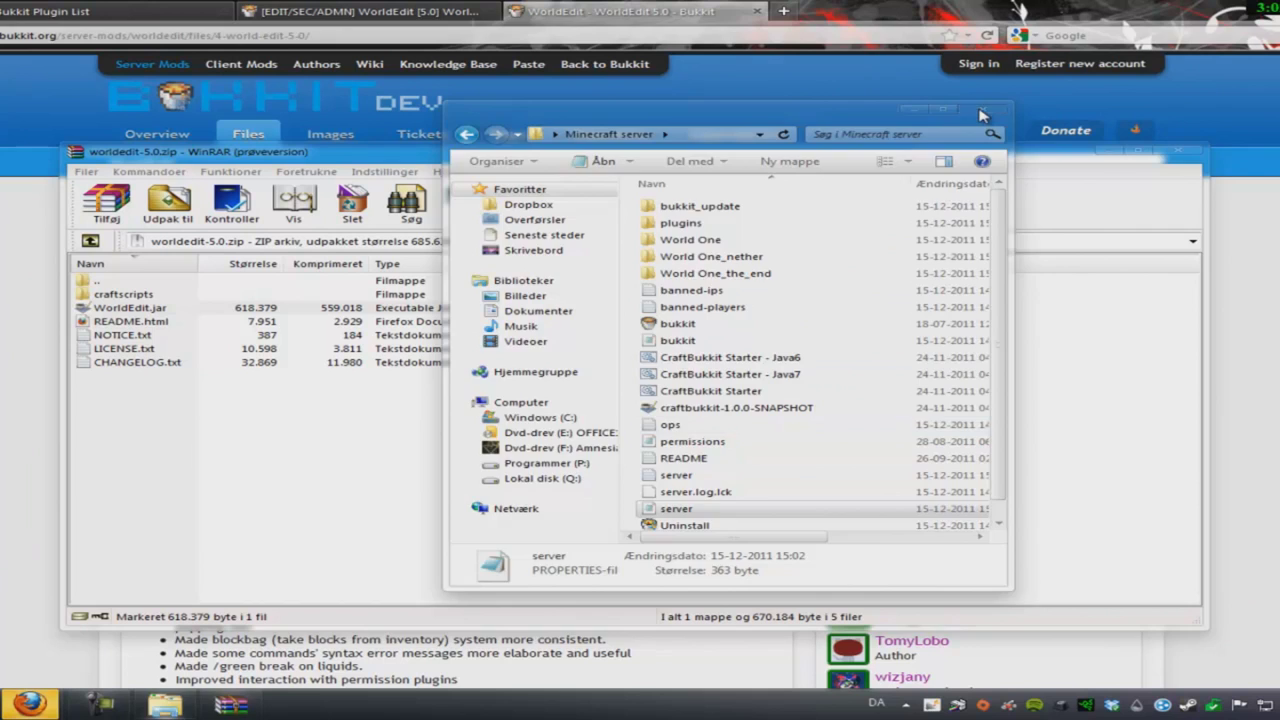
left_click(1179, 152)
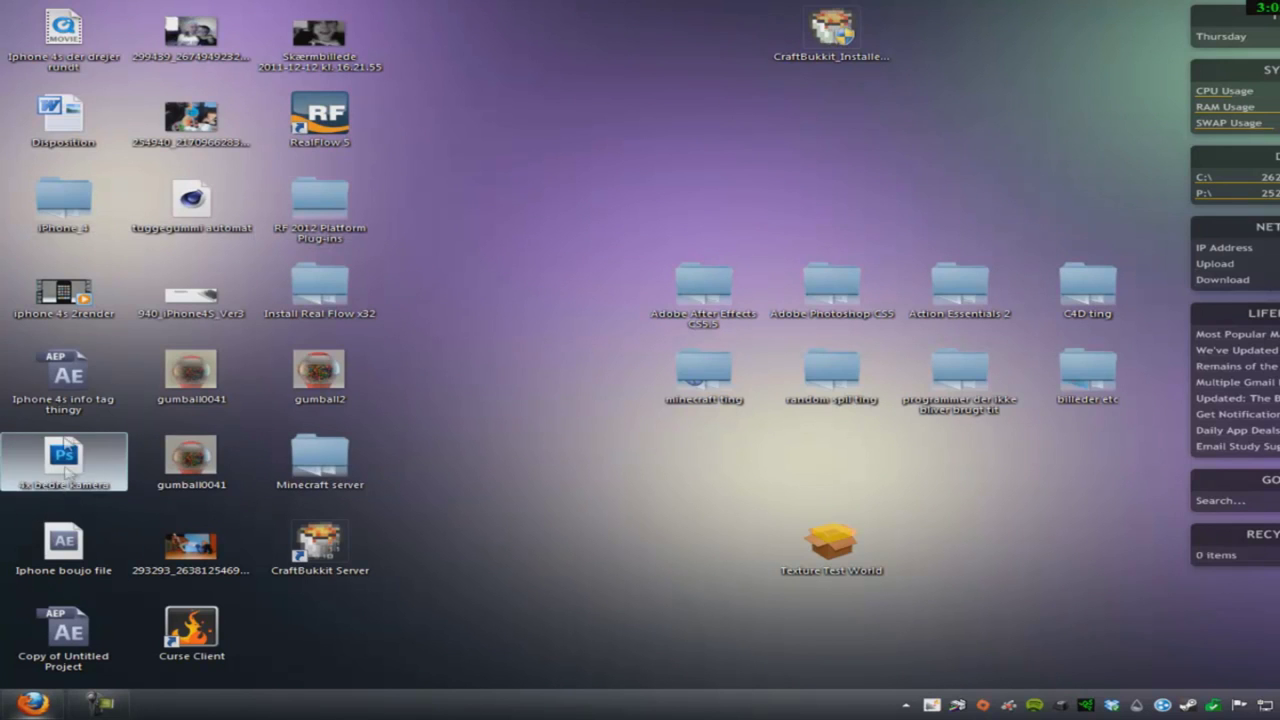
double_click(305, 535)
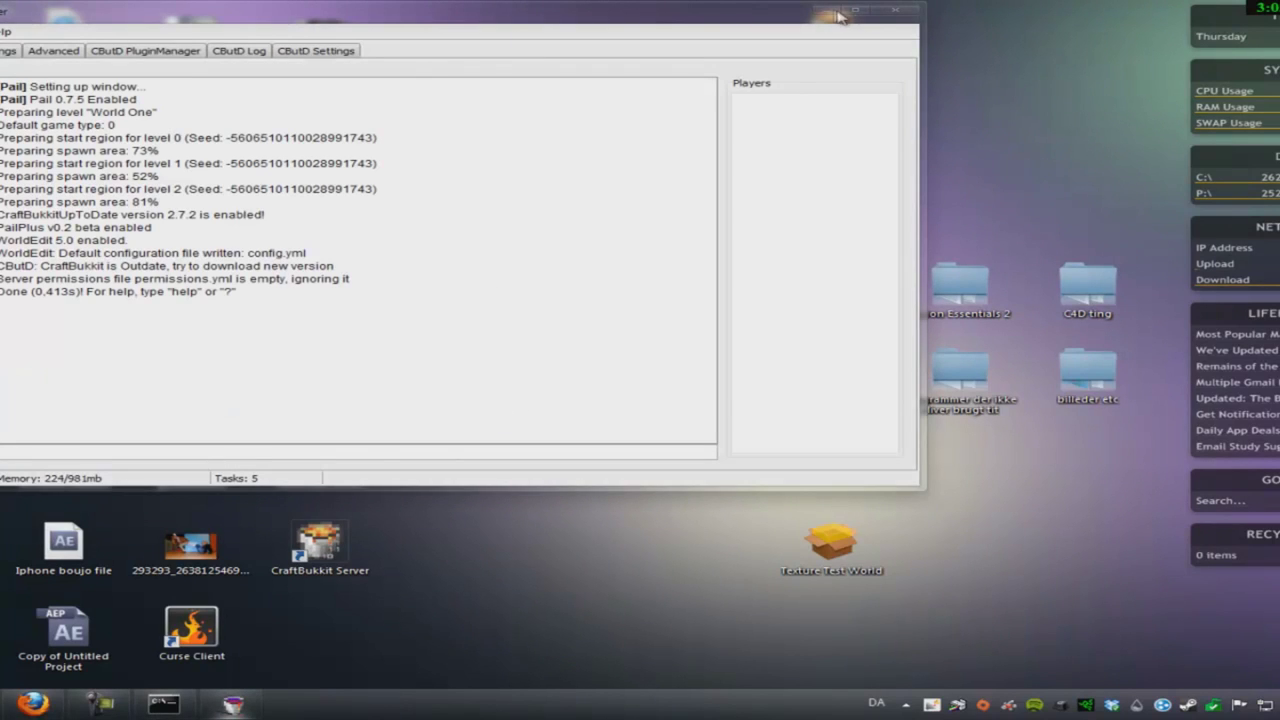
left_click(838, 14)
left_click(702, 171)
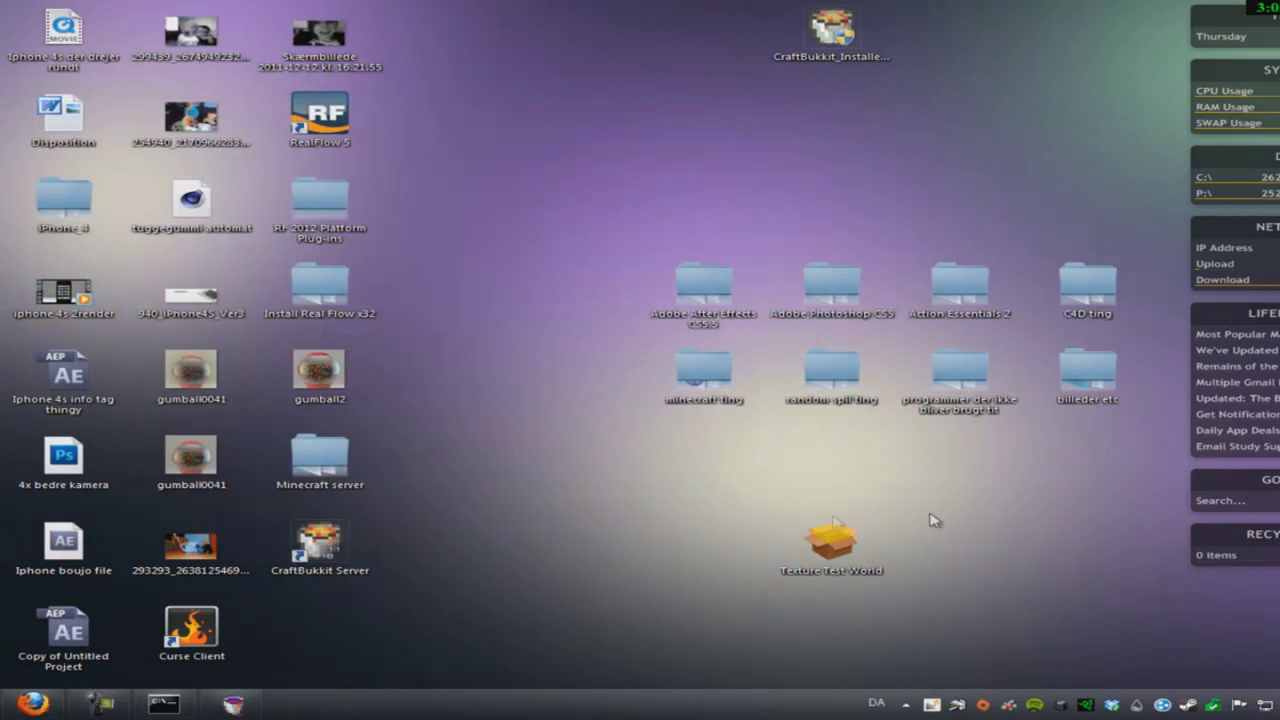
left_click(32, 703)
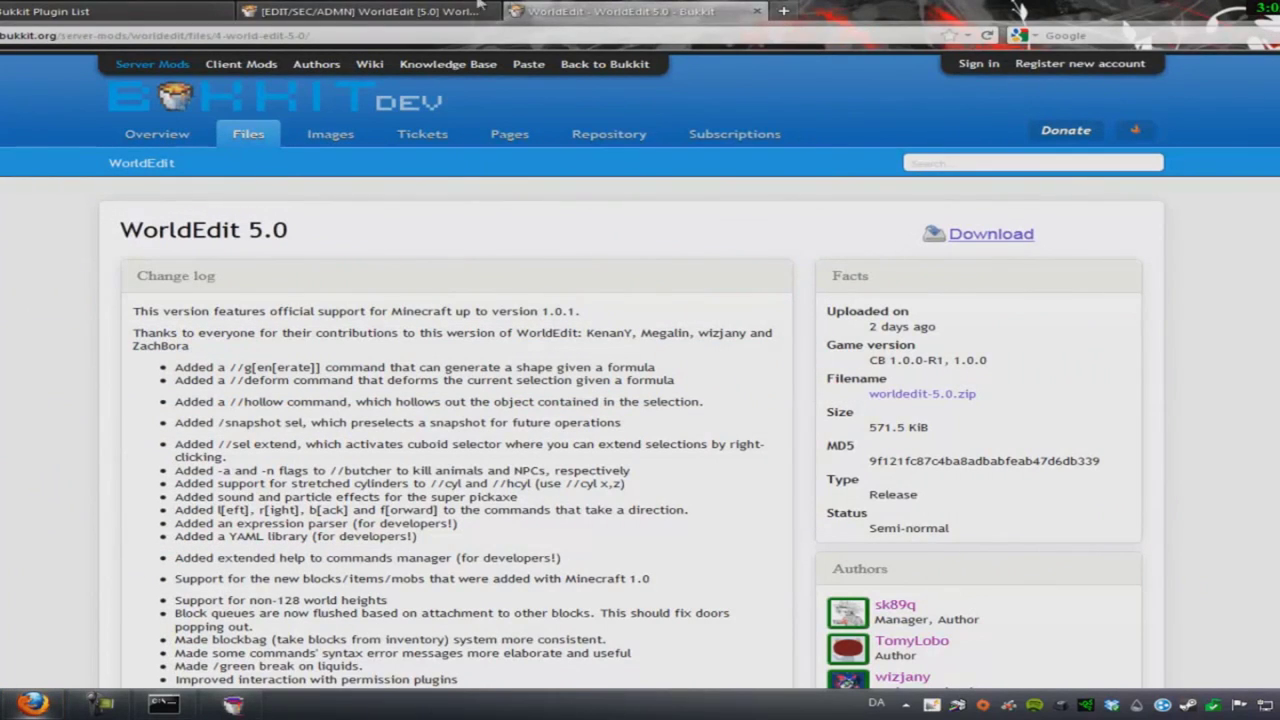
- In a new tab on google.dk, search for Hamachi
left_click(784, 11)
type("goog")
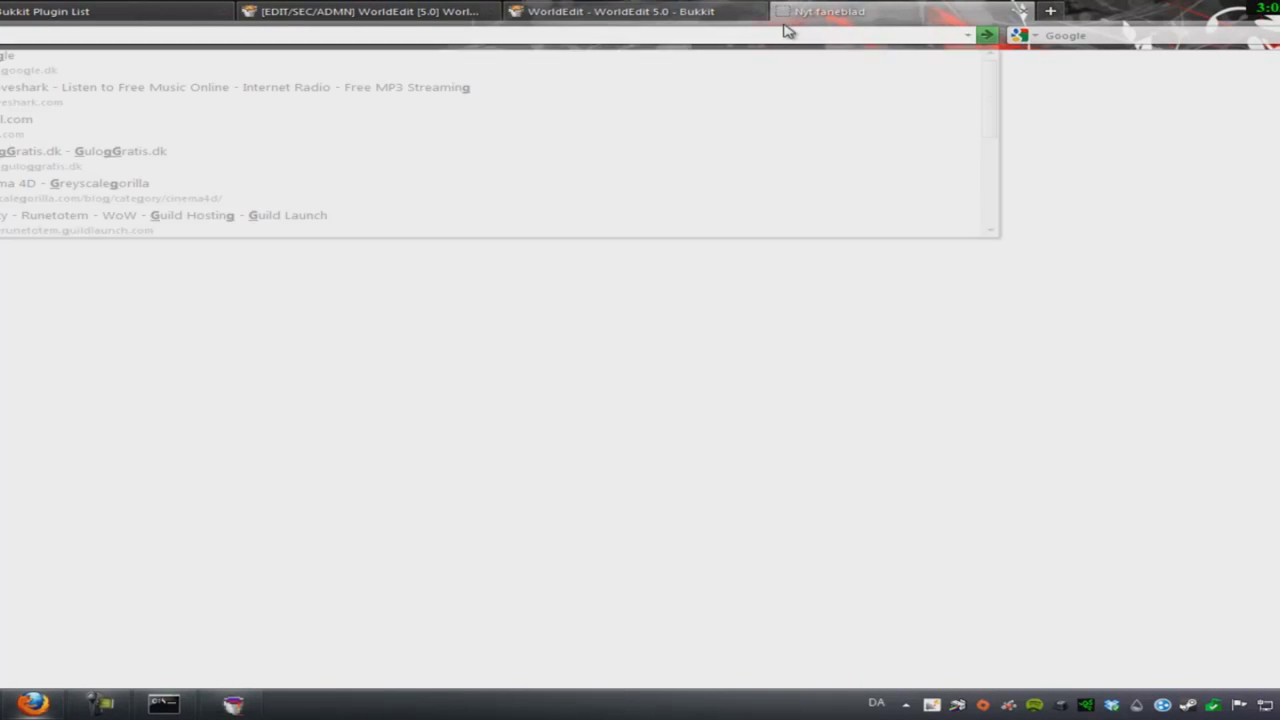
type("le.d")
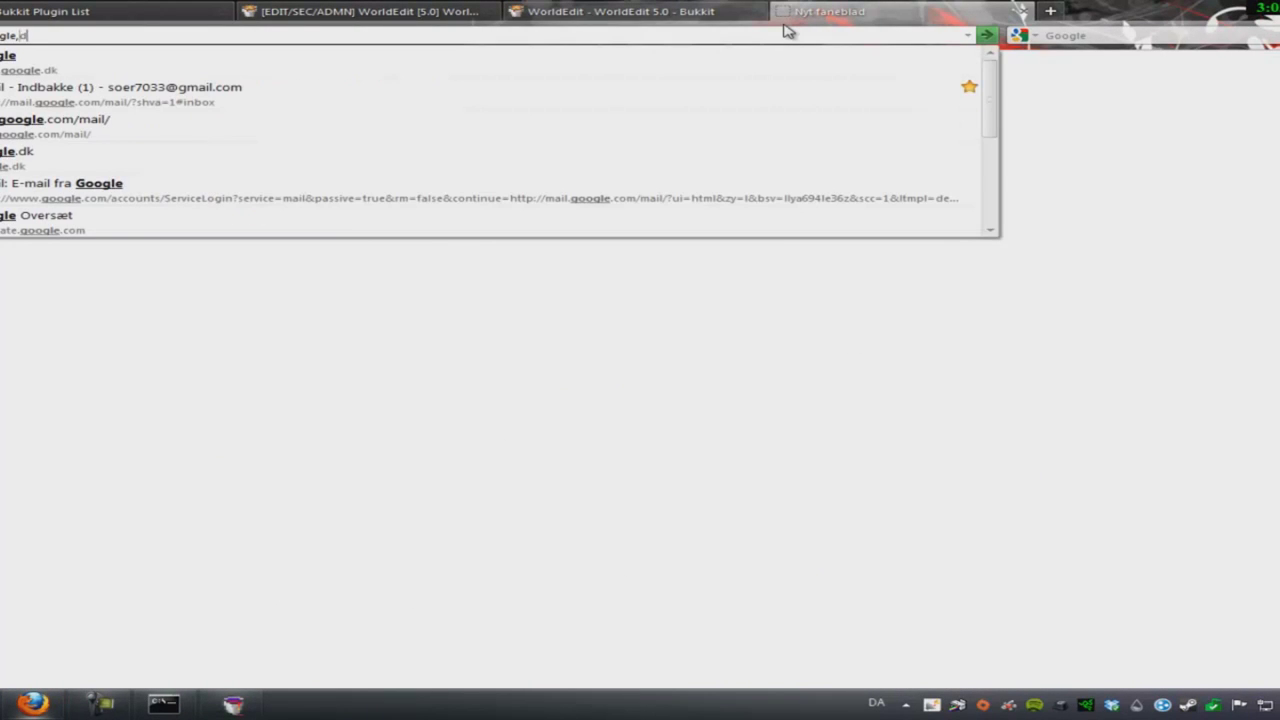
type("k")
key("Return")
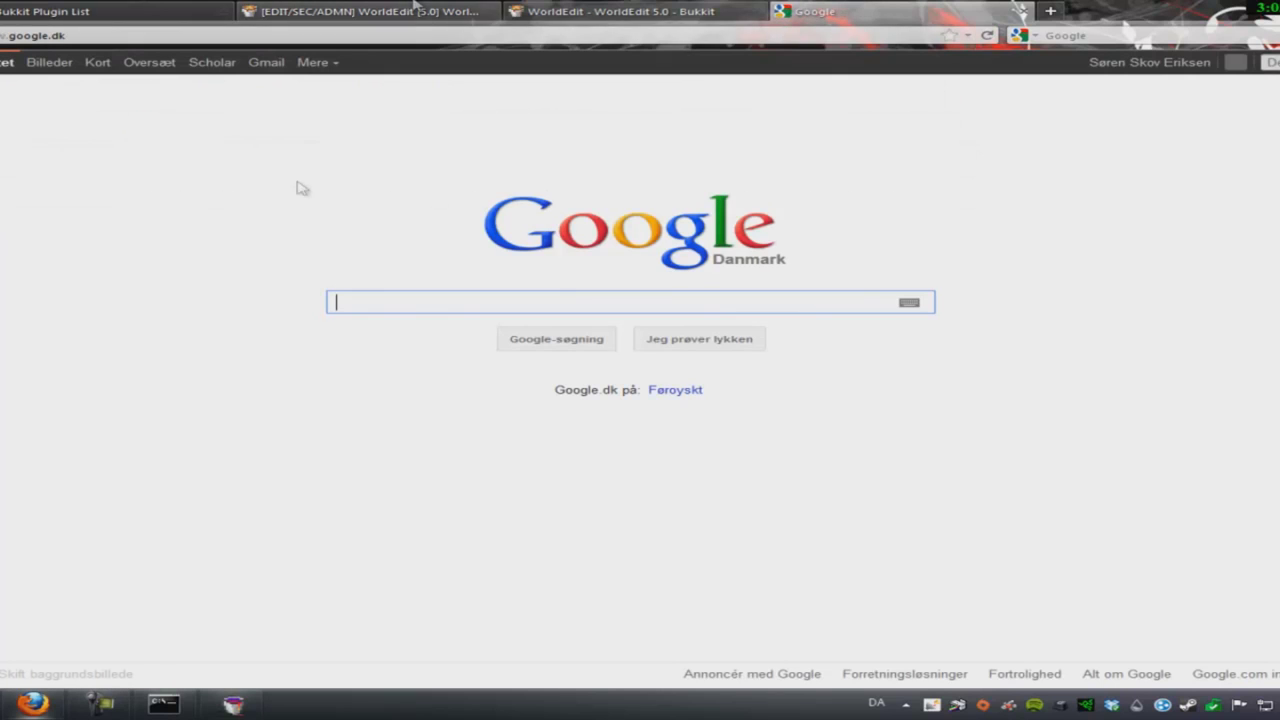
type("hamchi")
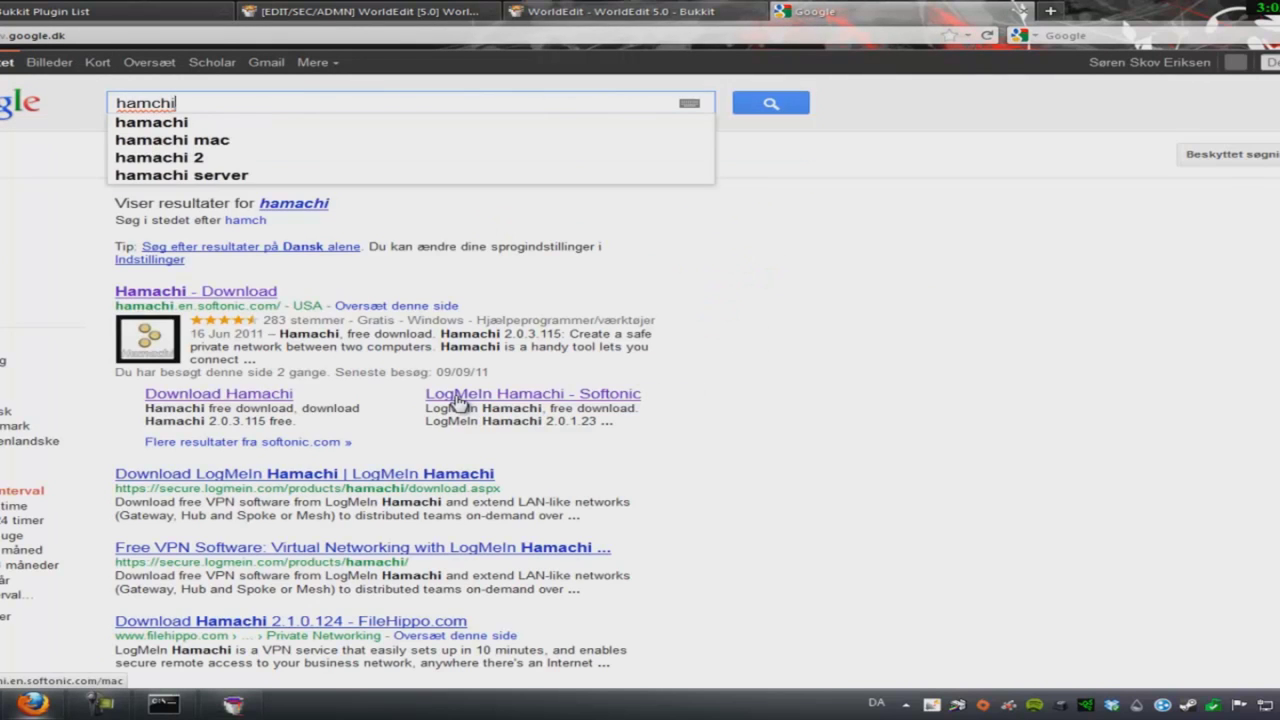
key("Return")
- Download the Hamachi 2.0.3.115 installer from Softonic, saving hamachi.msi to disk
left_click(255, 261)
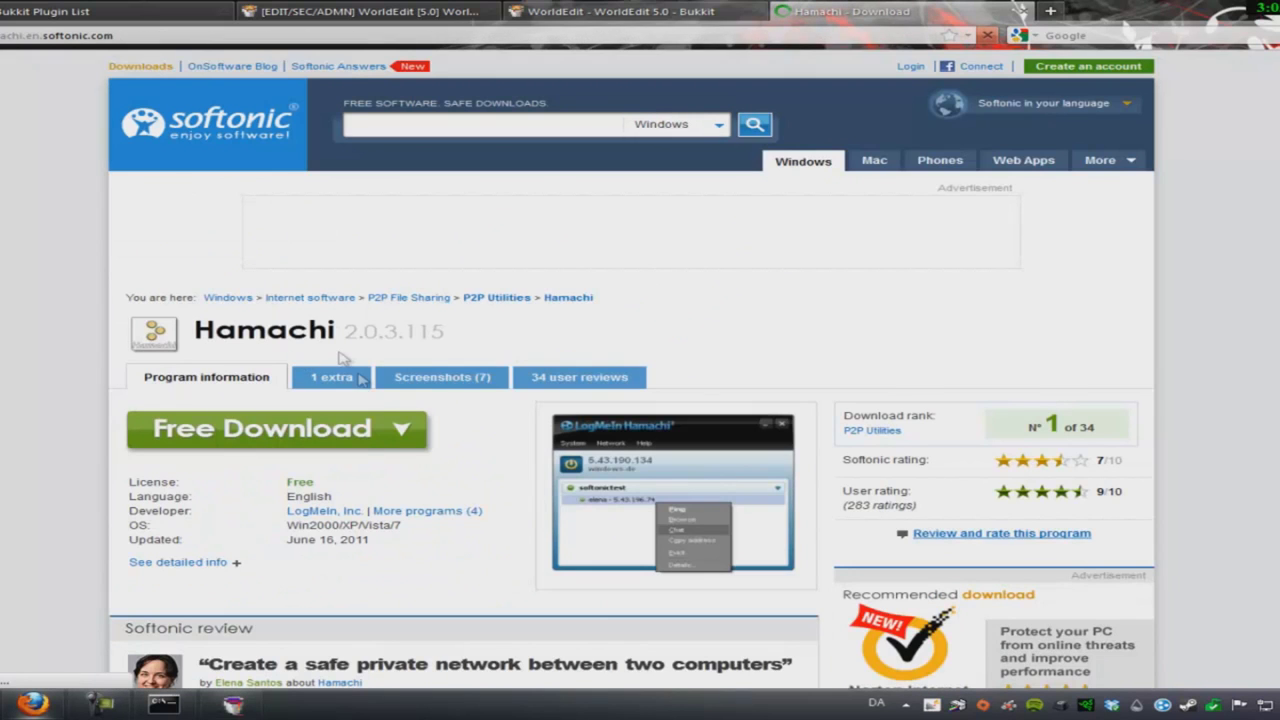
left_click(330, 432)
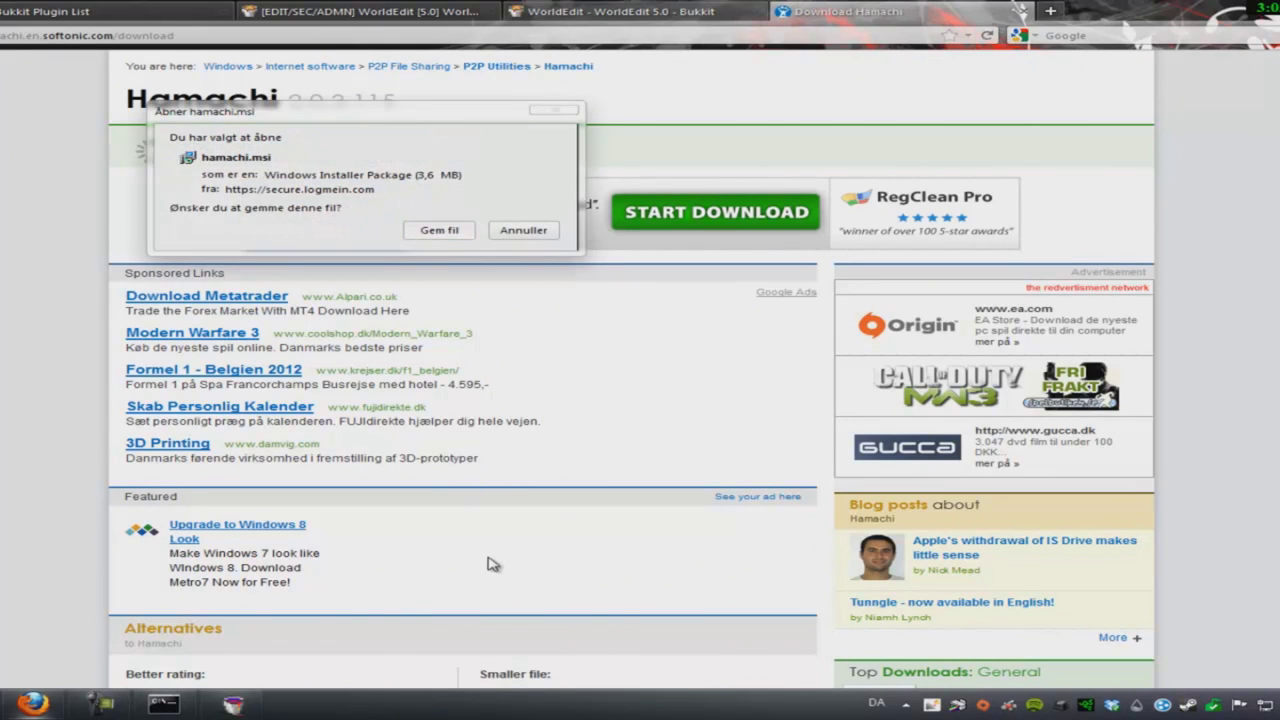
left_click(437, 230)
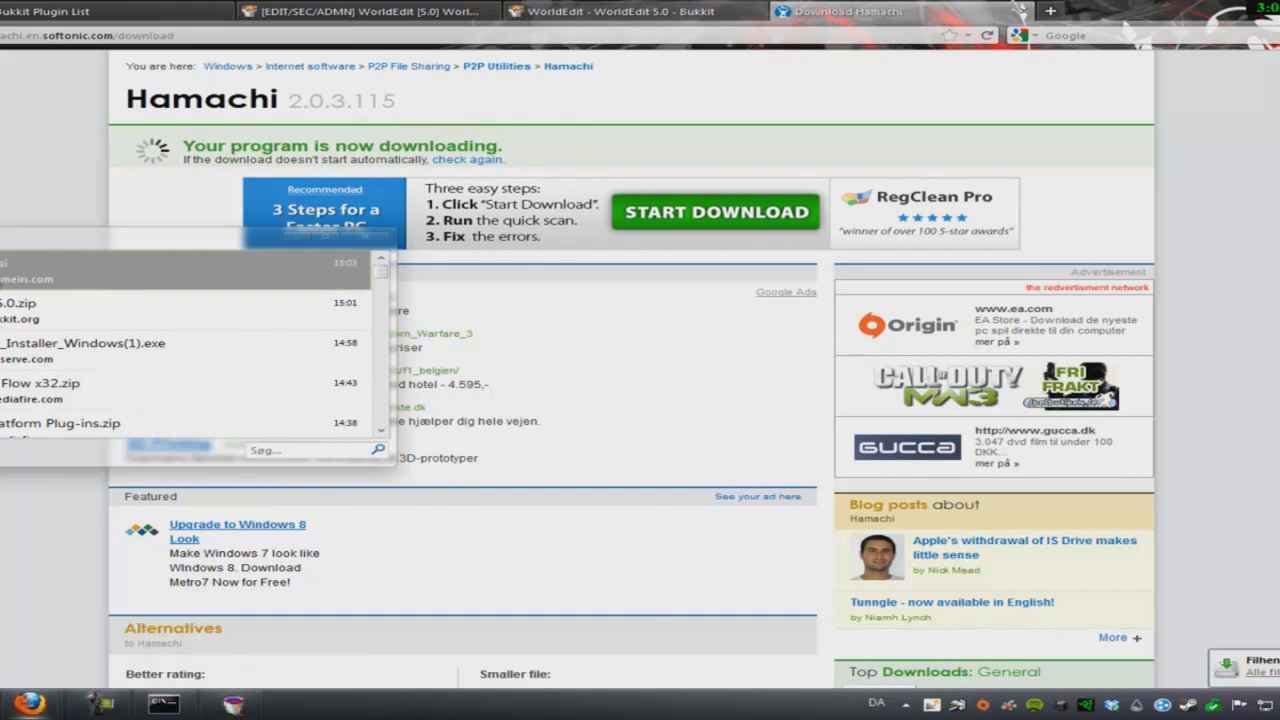
- Run hamachi.msi in Danish, cancel the reinstall, close Downloads and show the desktop
double_click(20, 270)
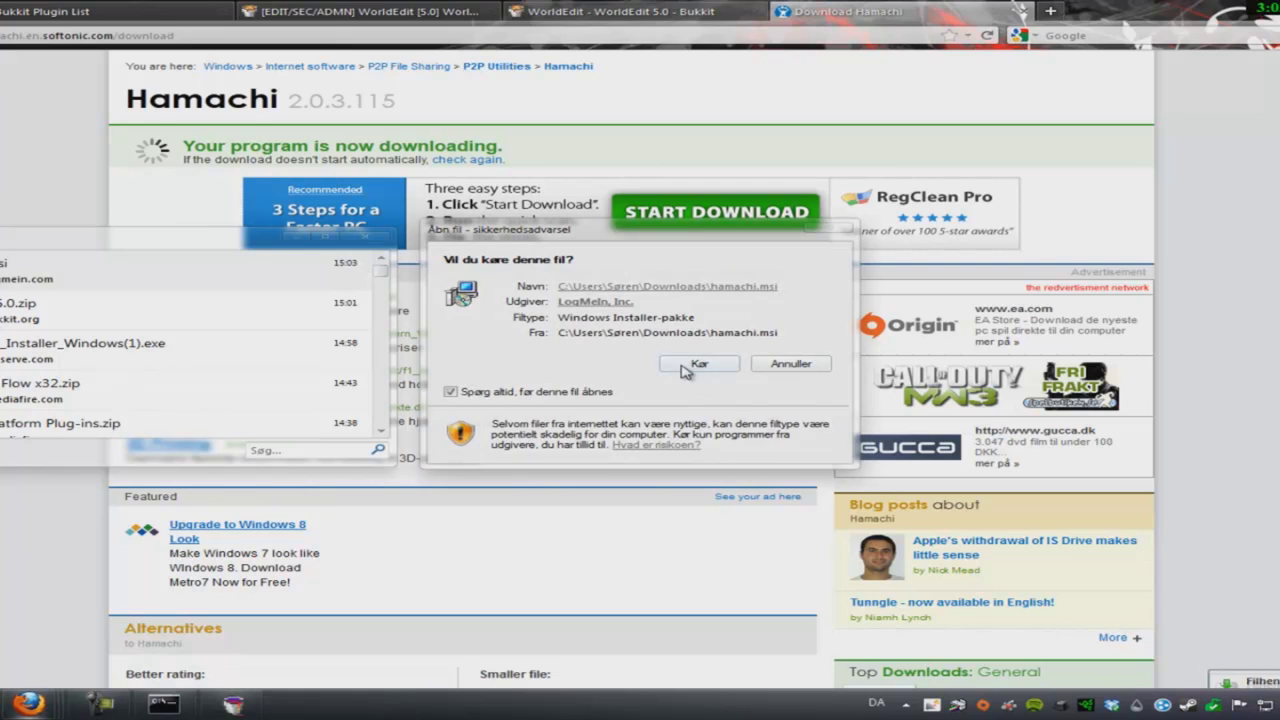
left_click(684, 368)
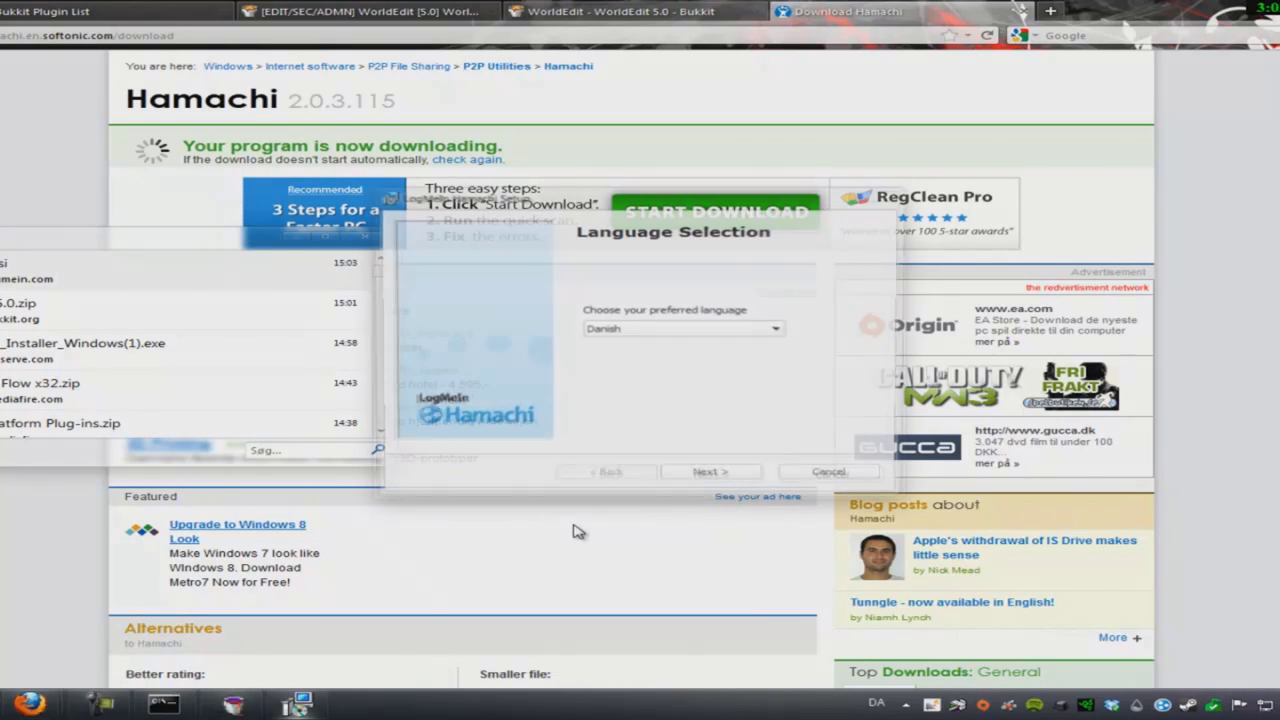
left_click(731, 477)
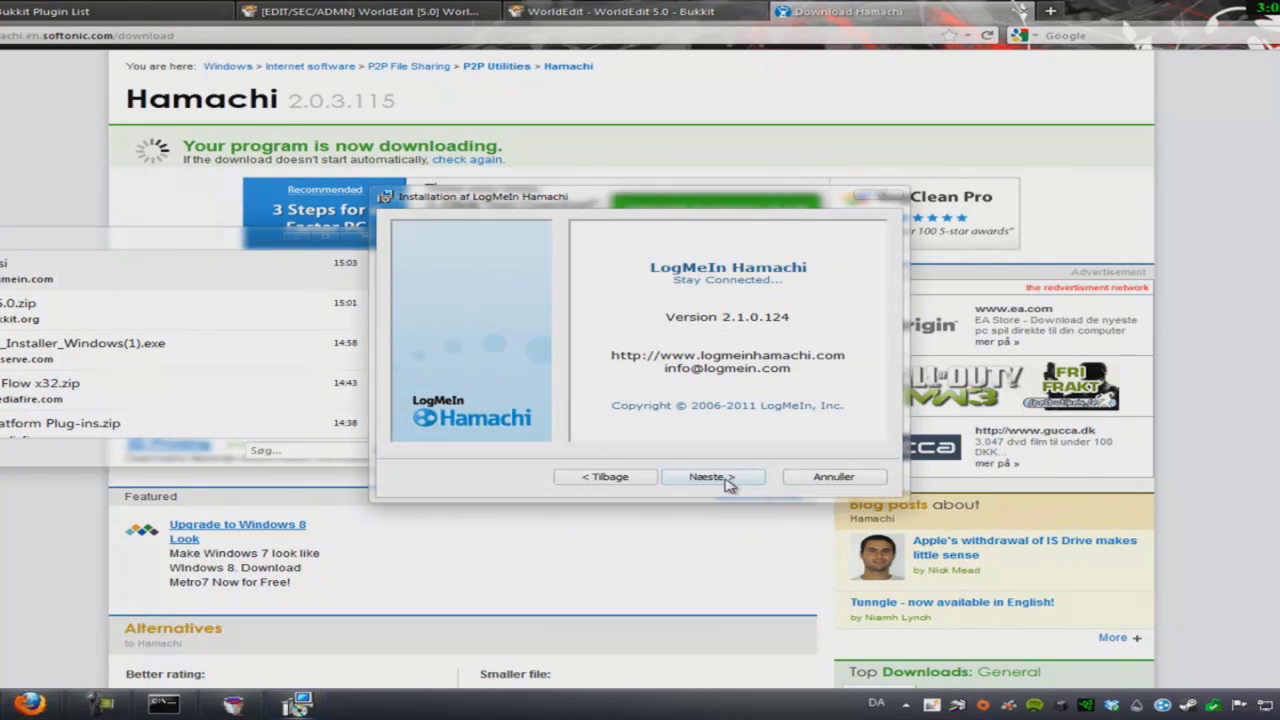
left_click(712, 477)
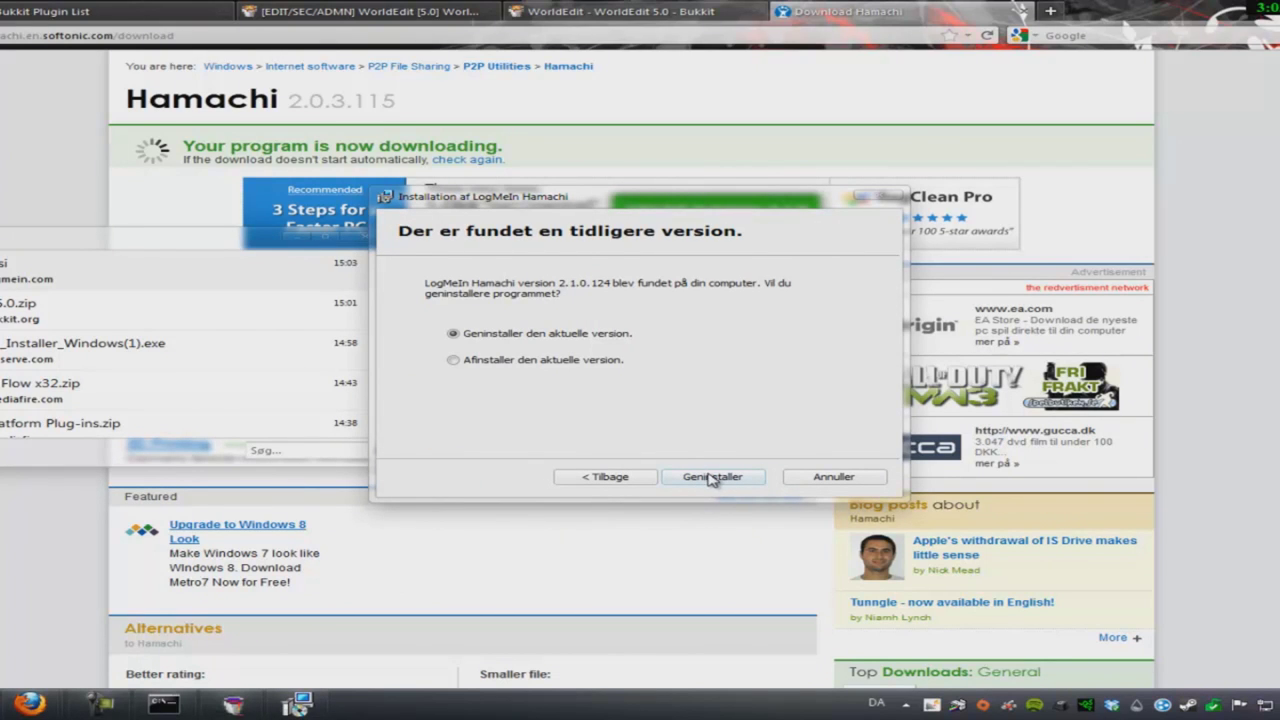
left_click(833, 477)
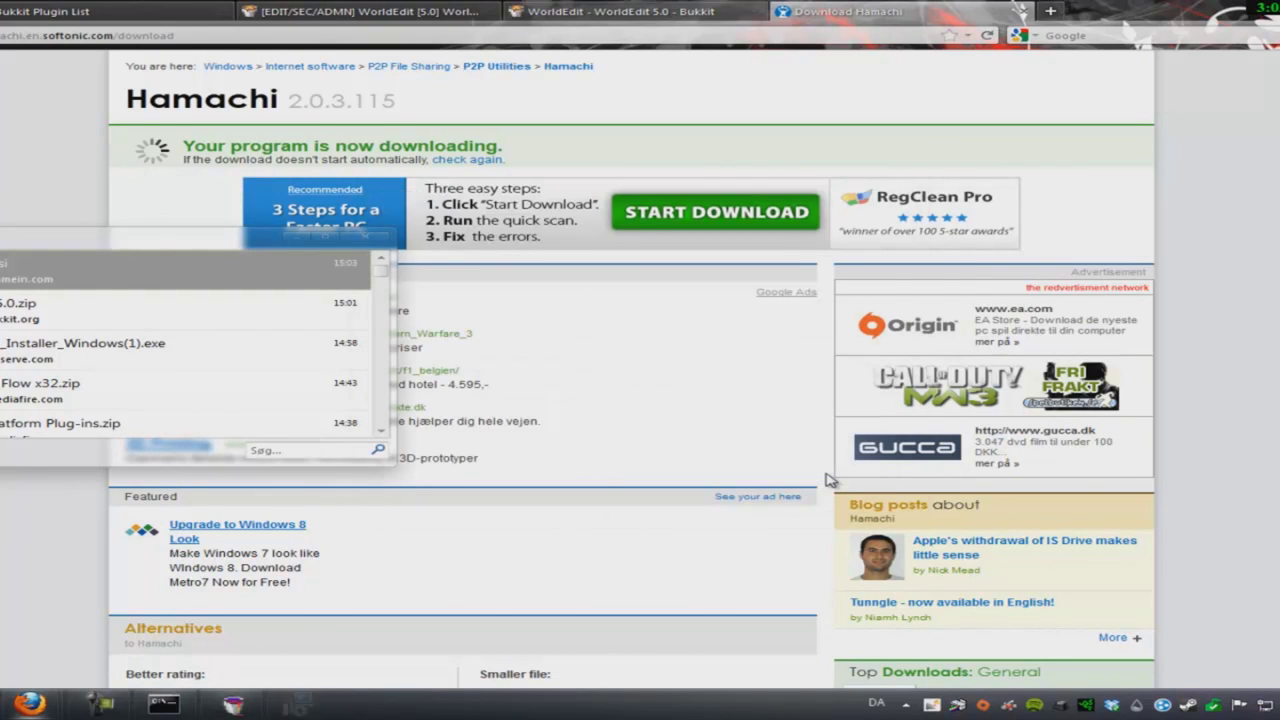
left_click(345, 240)
key("super+d")
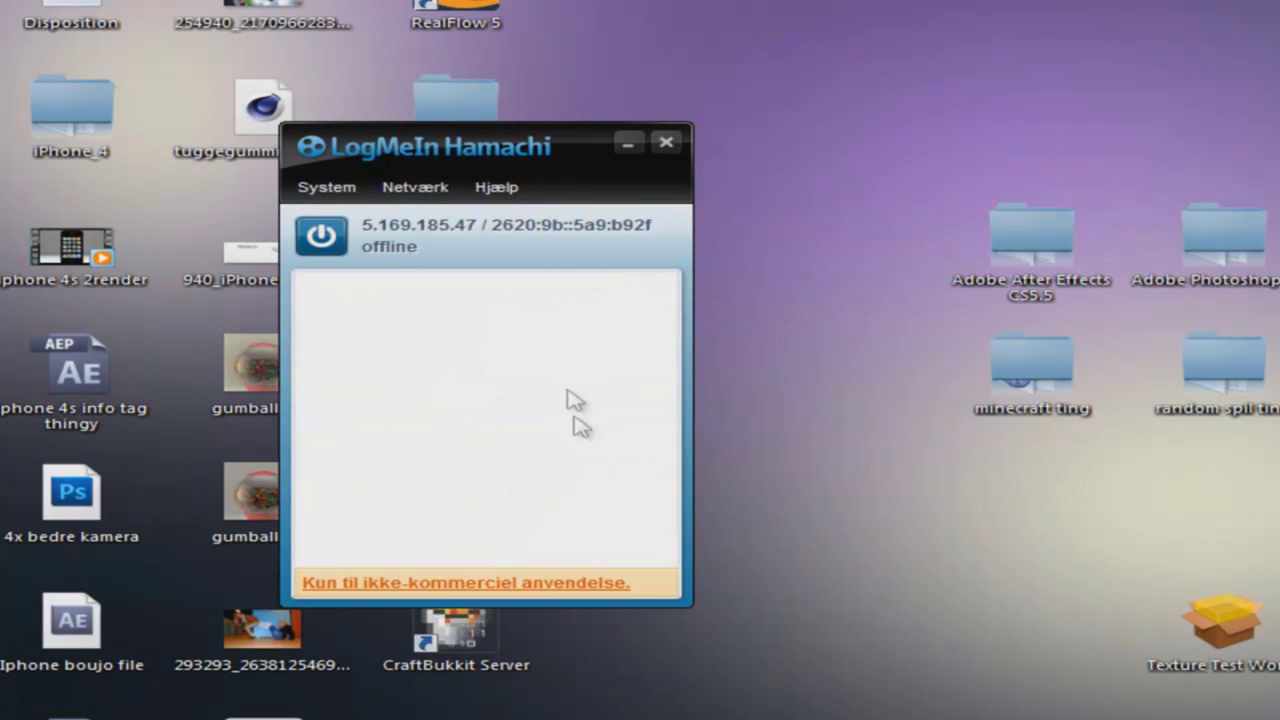
- Move the Hamachi window right, switch it online, and open the Netværk menu
left_click_drag(505, 150, 1137, 133)
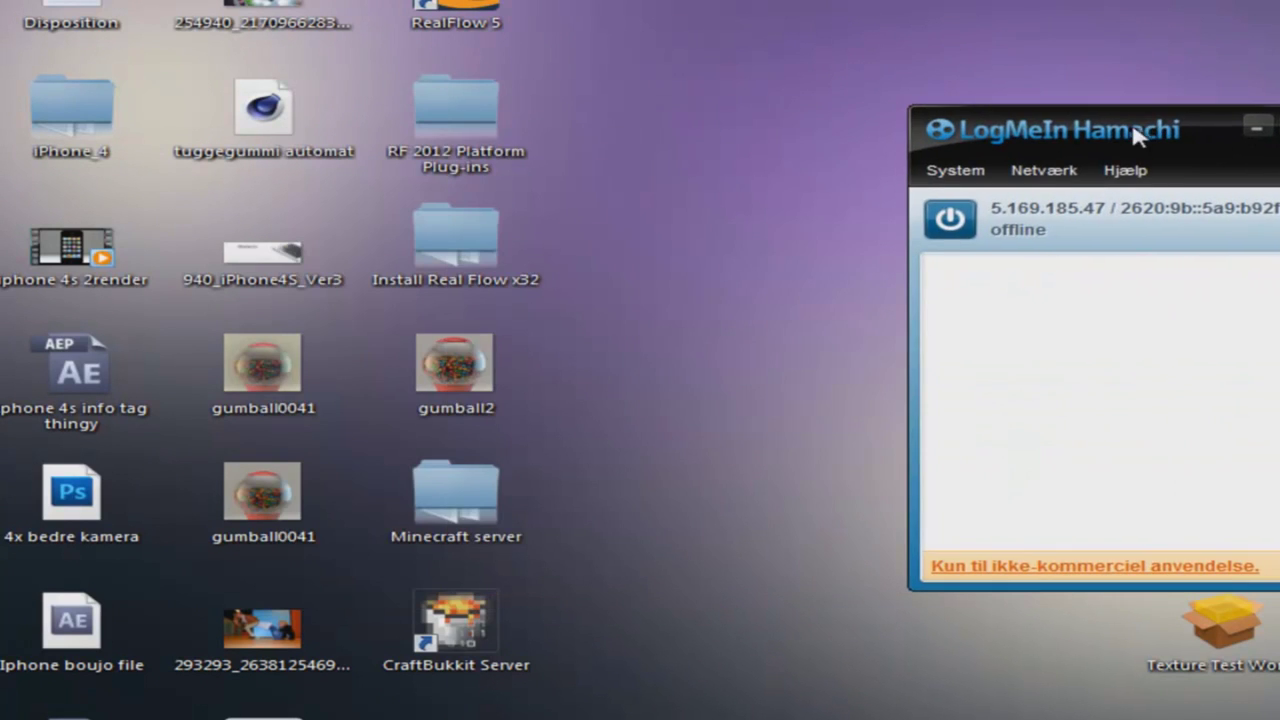
left_click(952, 218)
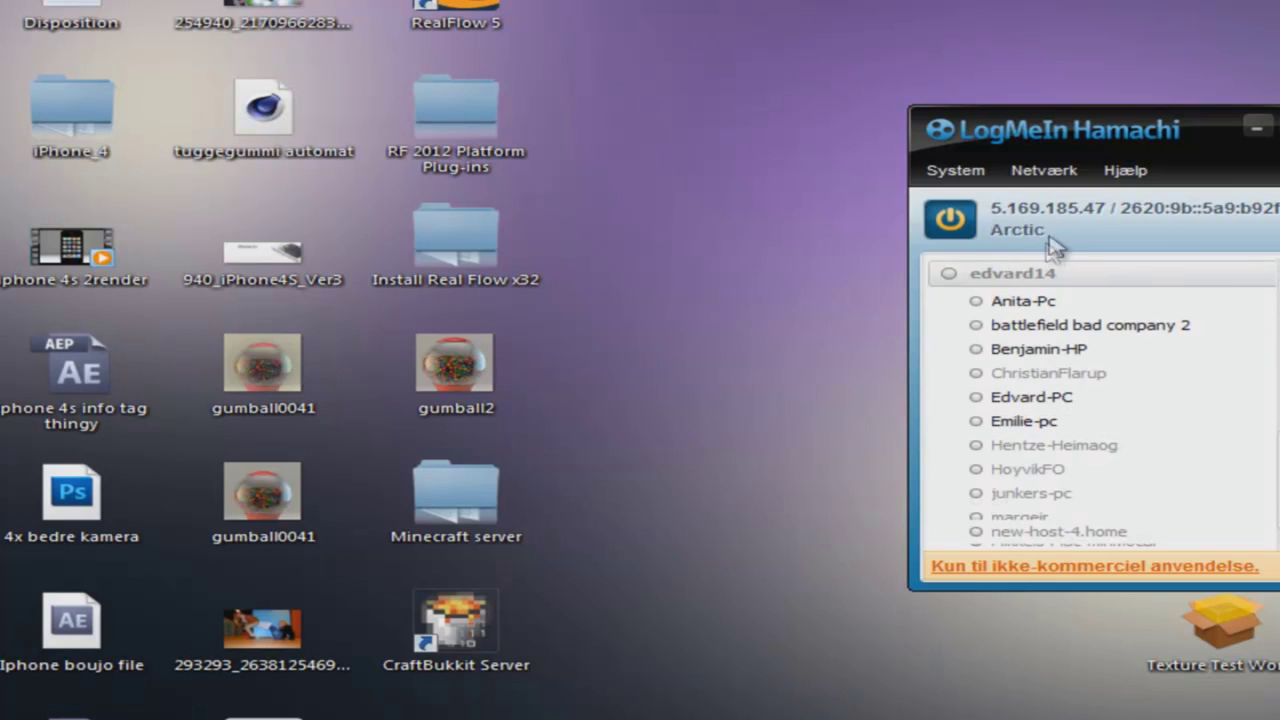
scroll(1050, 252, "down", 5)
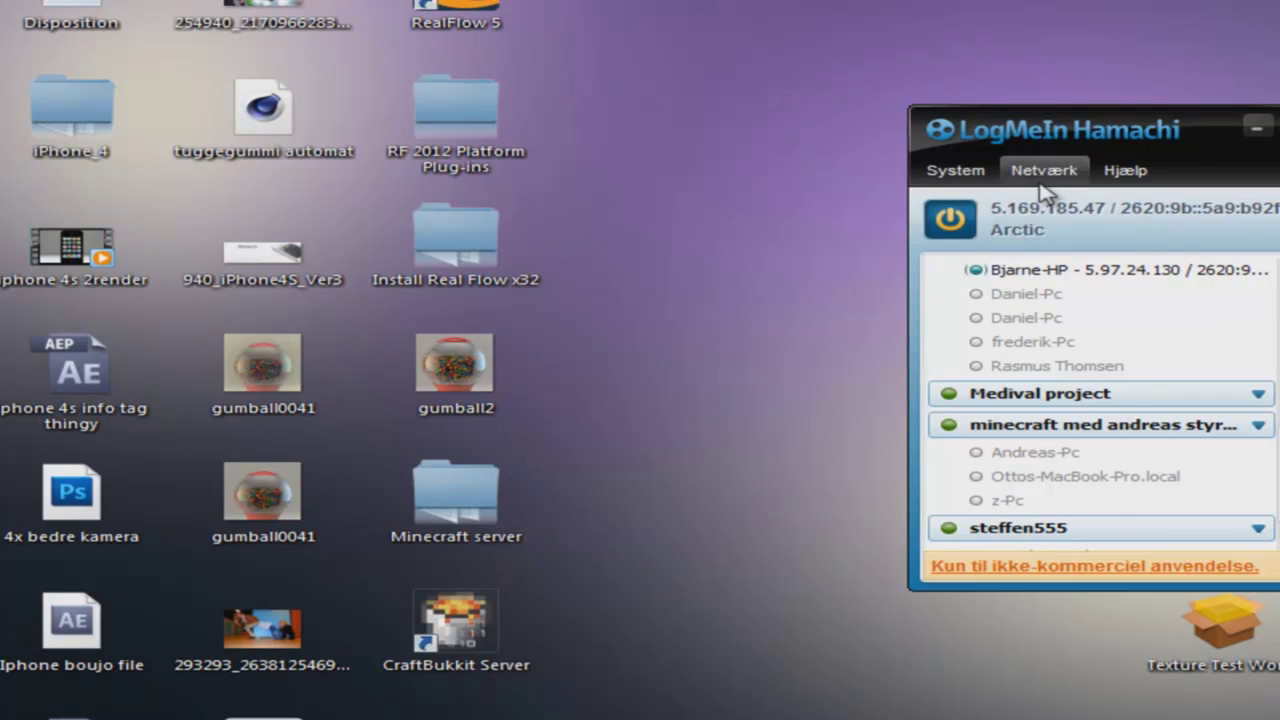
left_click(1040, 185)
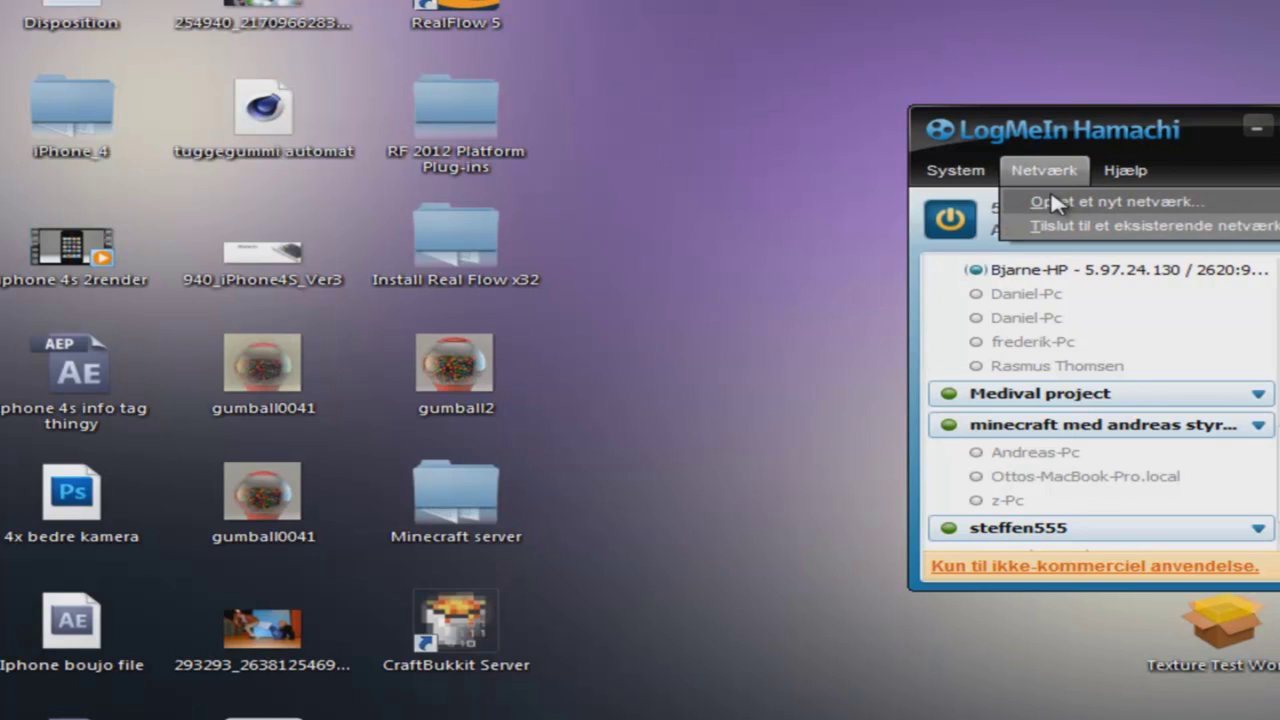
- Create a password-protected network, renaming the taken ID to yotubetestsoer7022
left_click(1058, 201)
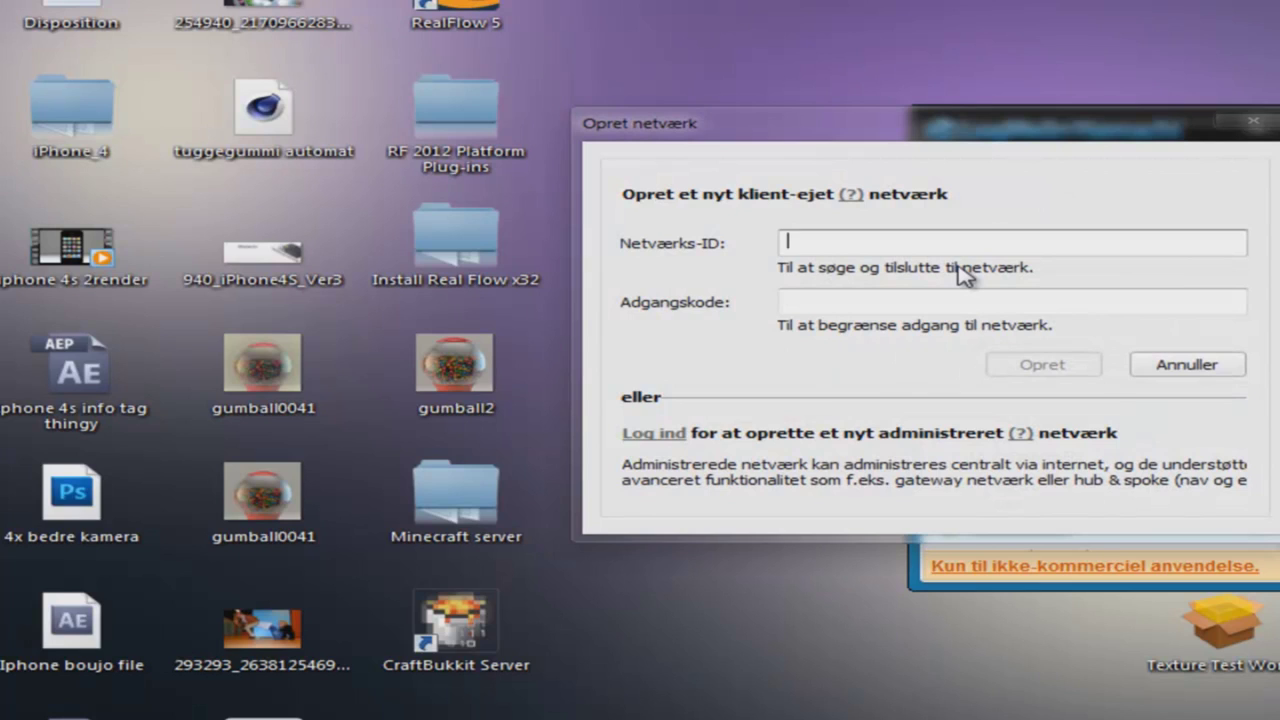
type("TES")
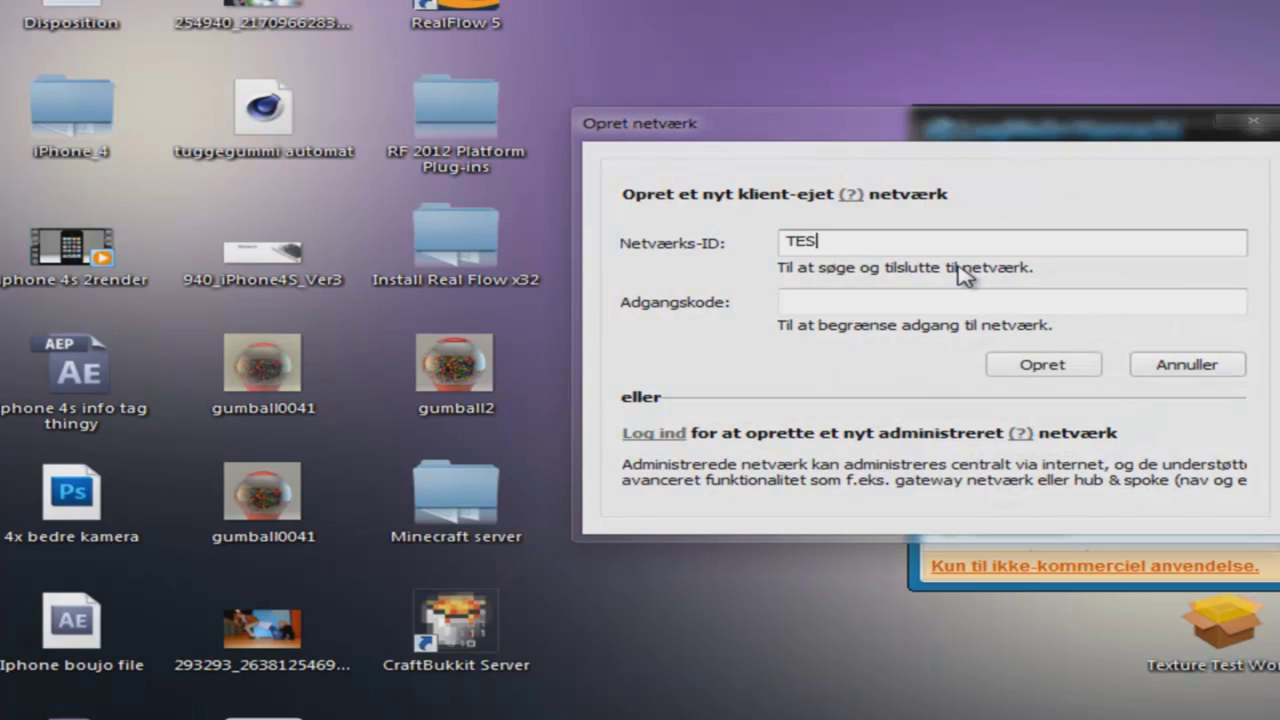
type("T")
left_click(880, 302)
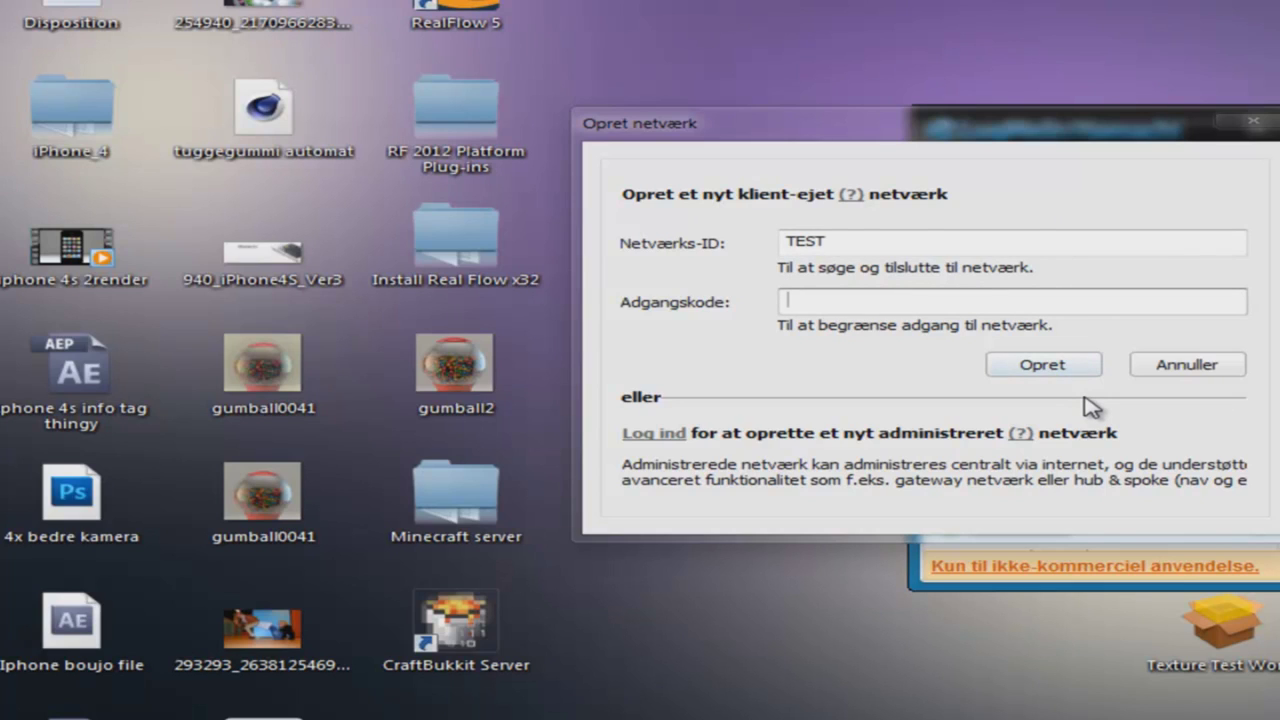
type("æd")
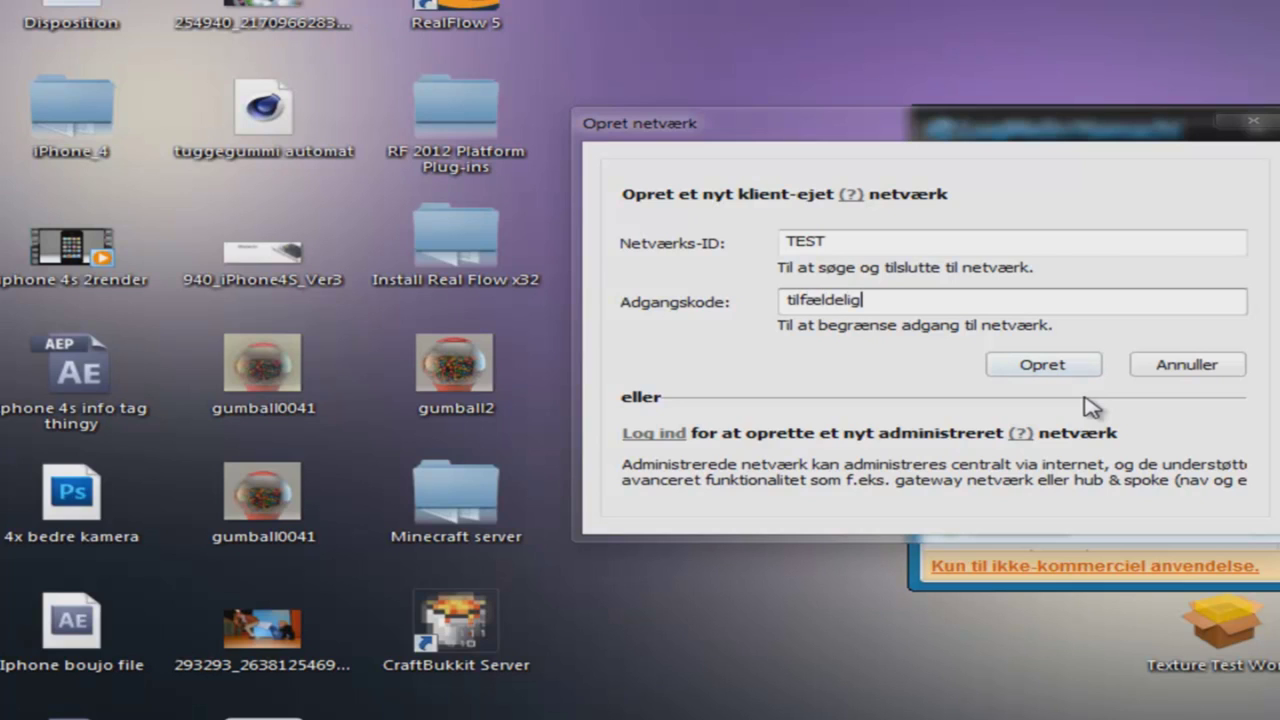
left_click(1034, 362)
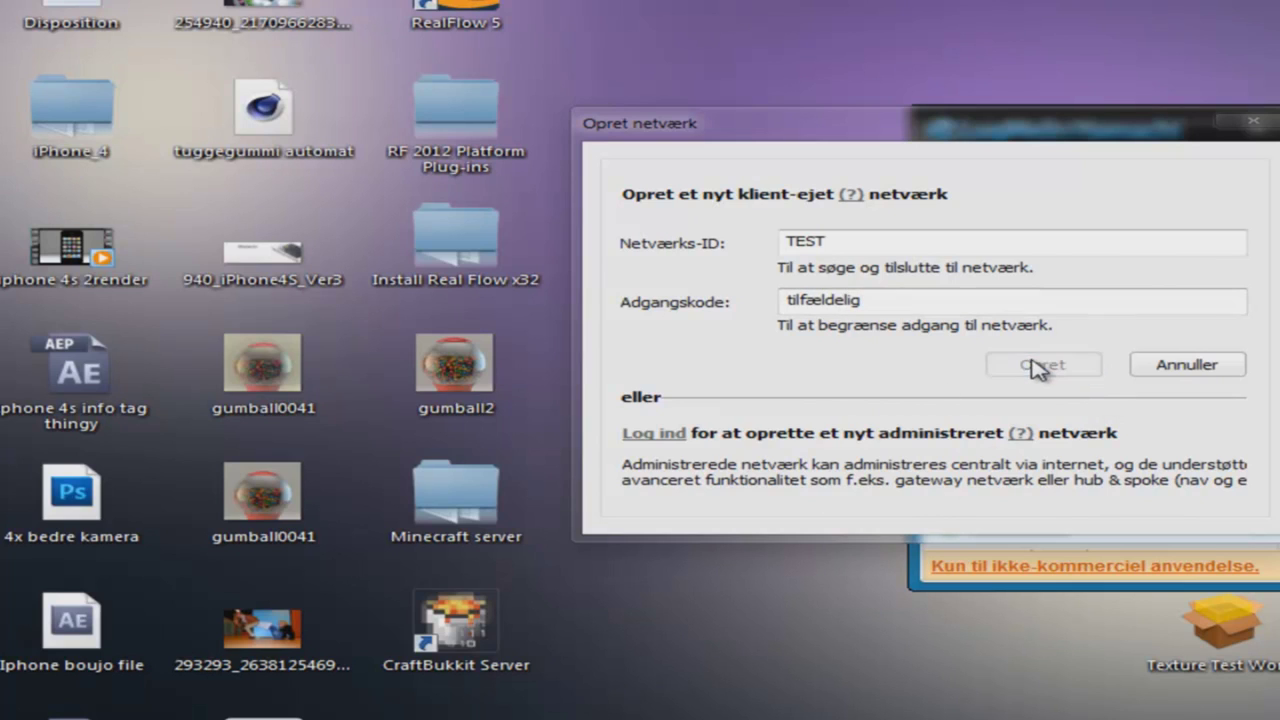
double_click(905, 240)
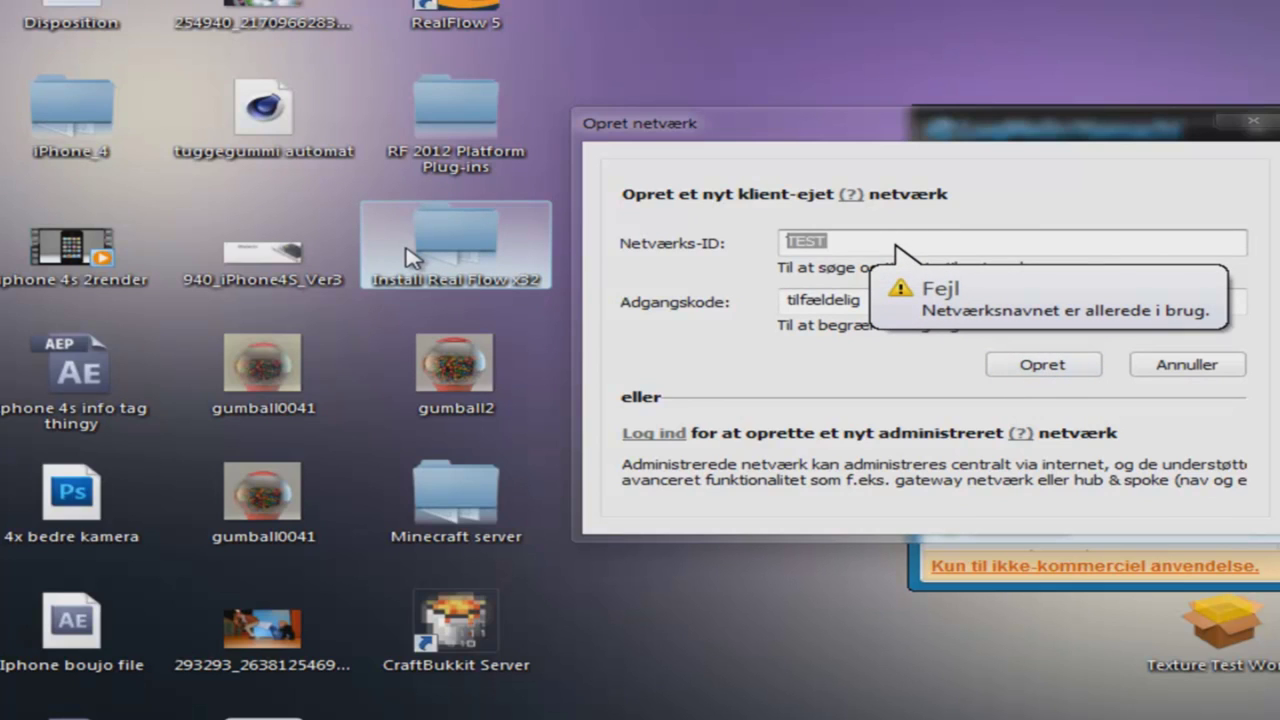
type("yotu")
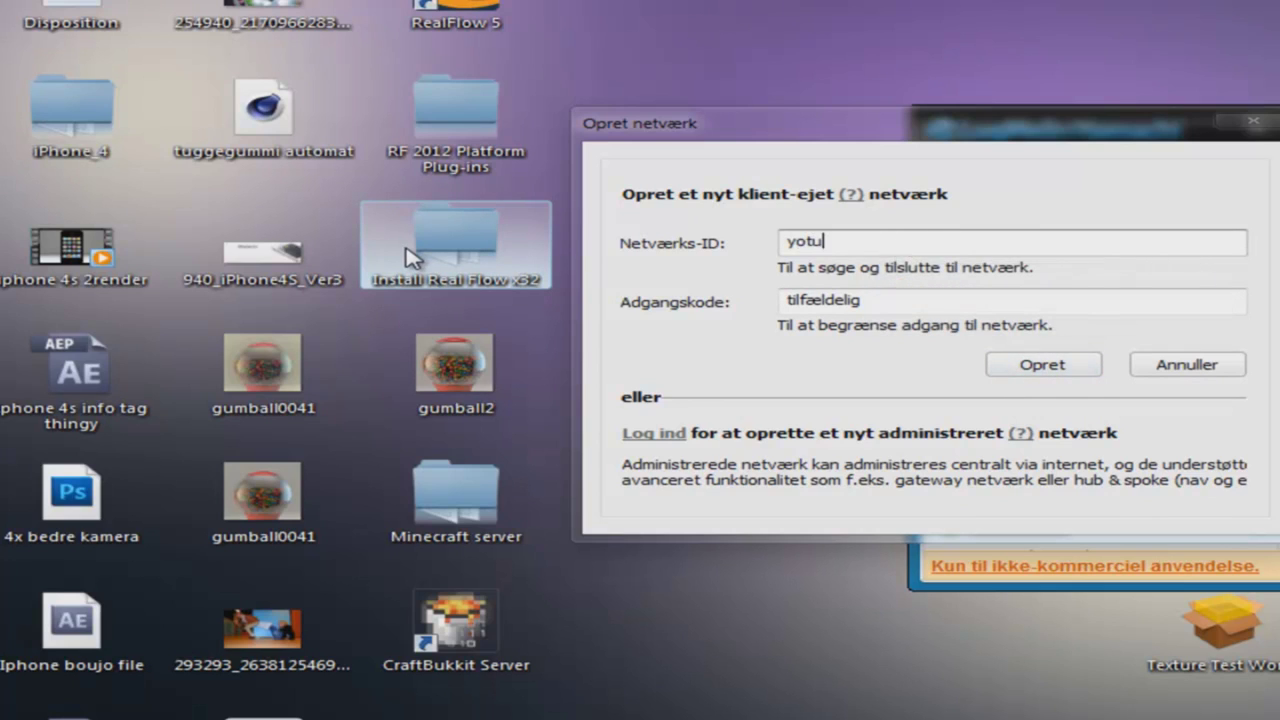
type("betestsoer7022")
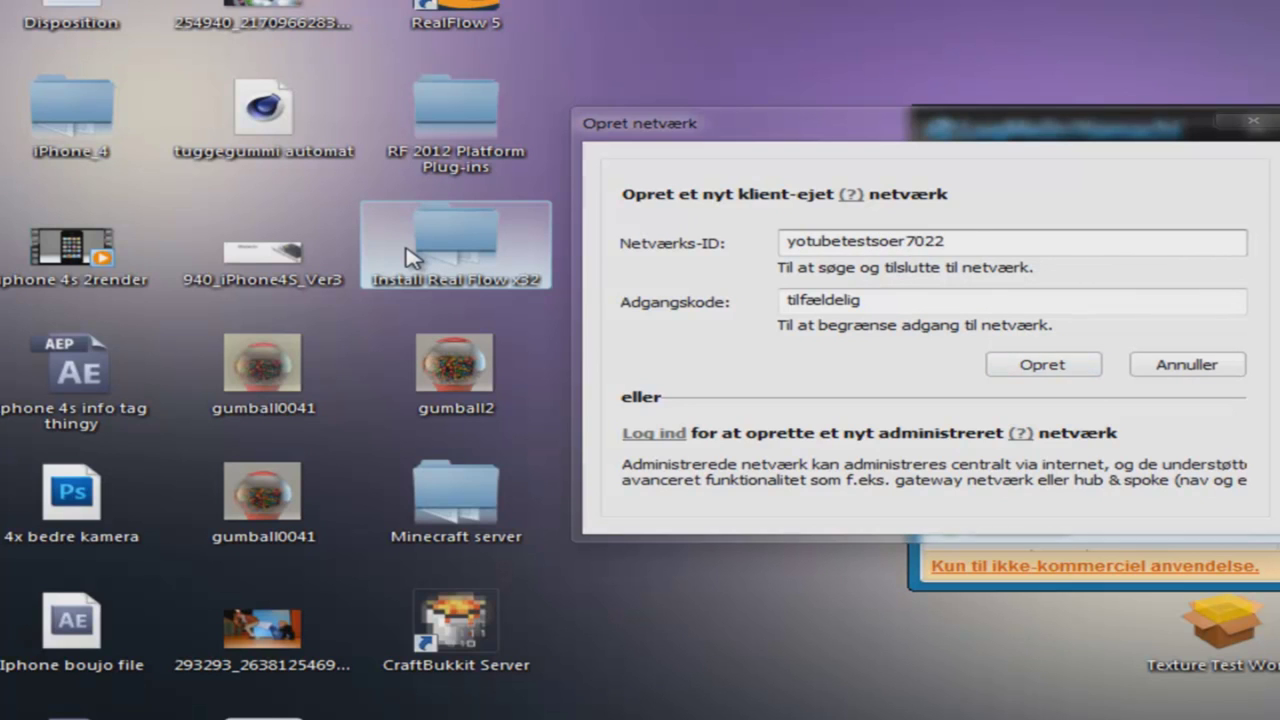
key("Return")
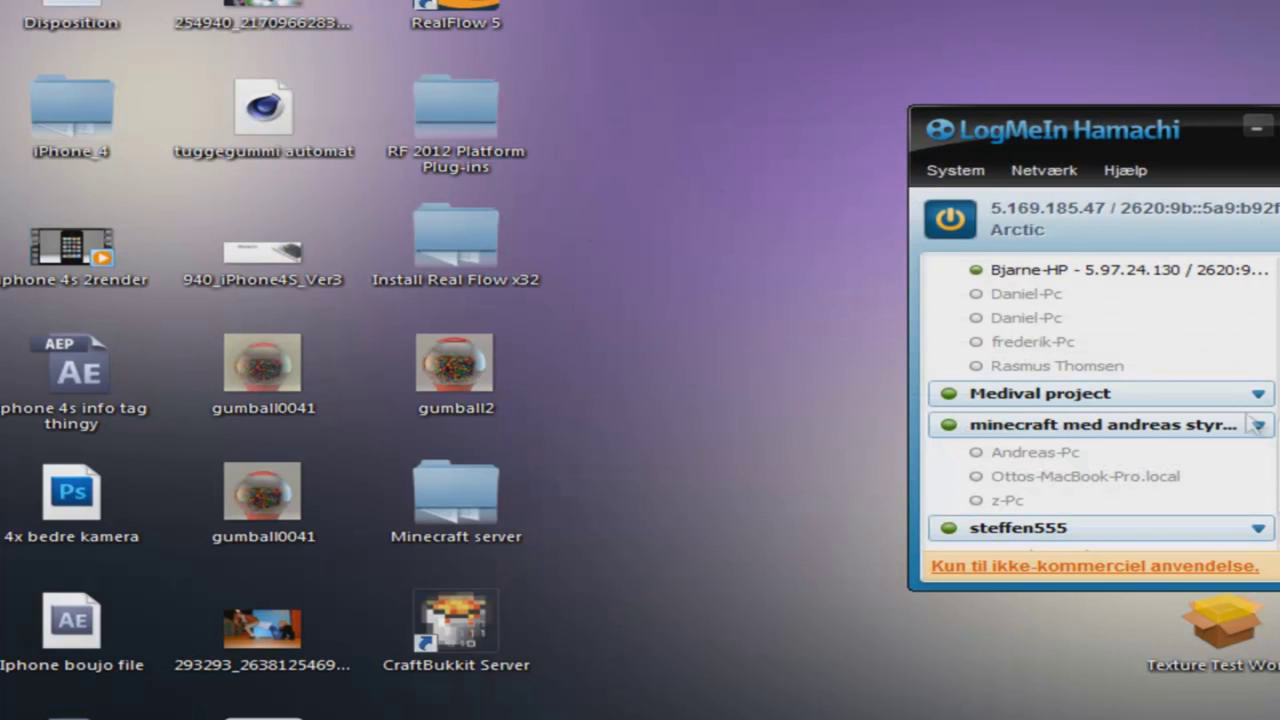
- Copy this computer's IPv4 address 5.169.185.47, then minimize Hamachi
scroll(1253, 424, "up", 10)
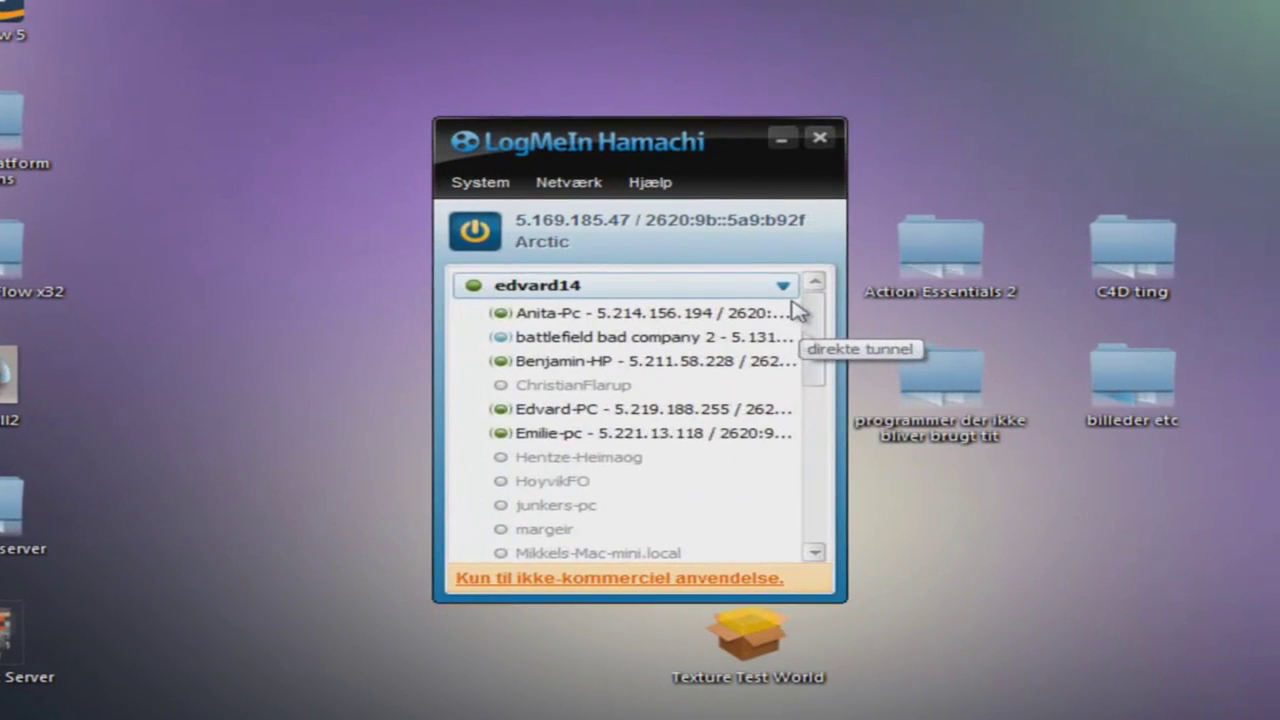
scroll(797, 311, "down", 10)
mouse_move(655, 553)
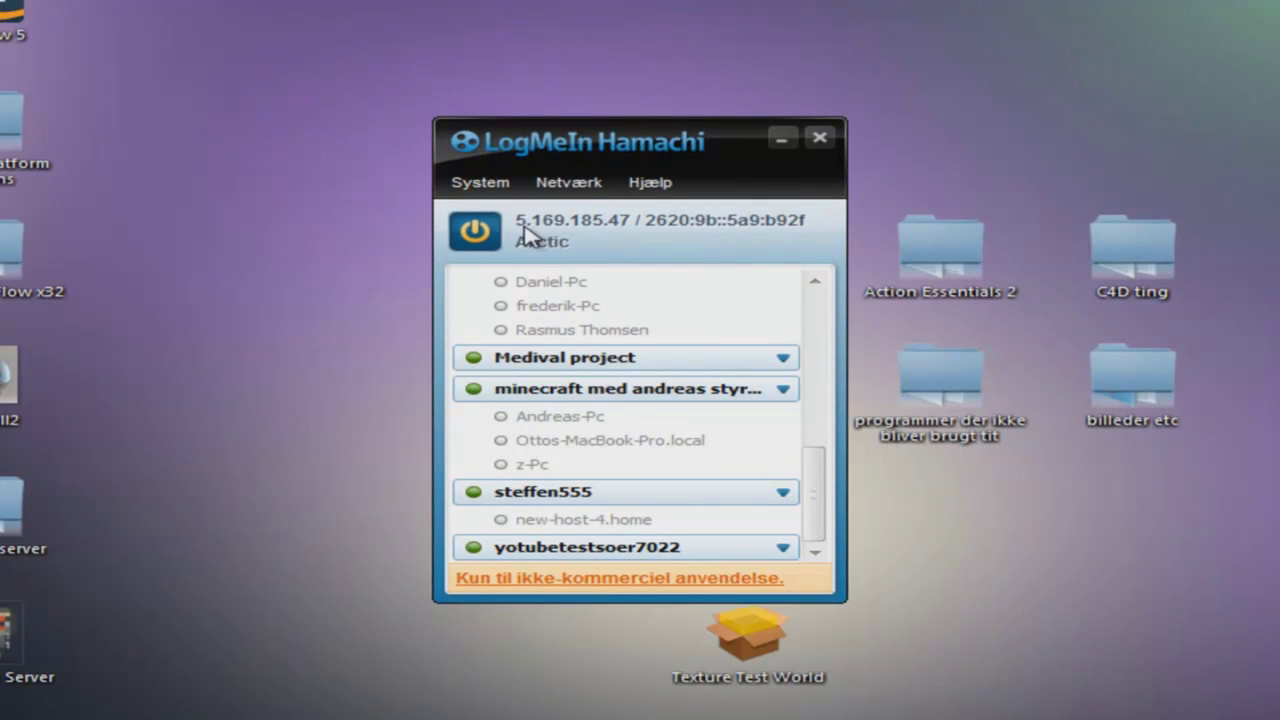
right_click(571, 224)
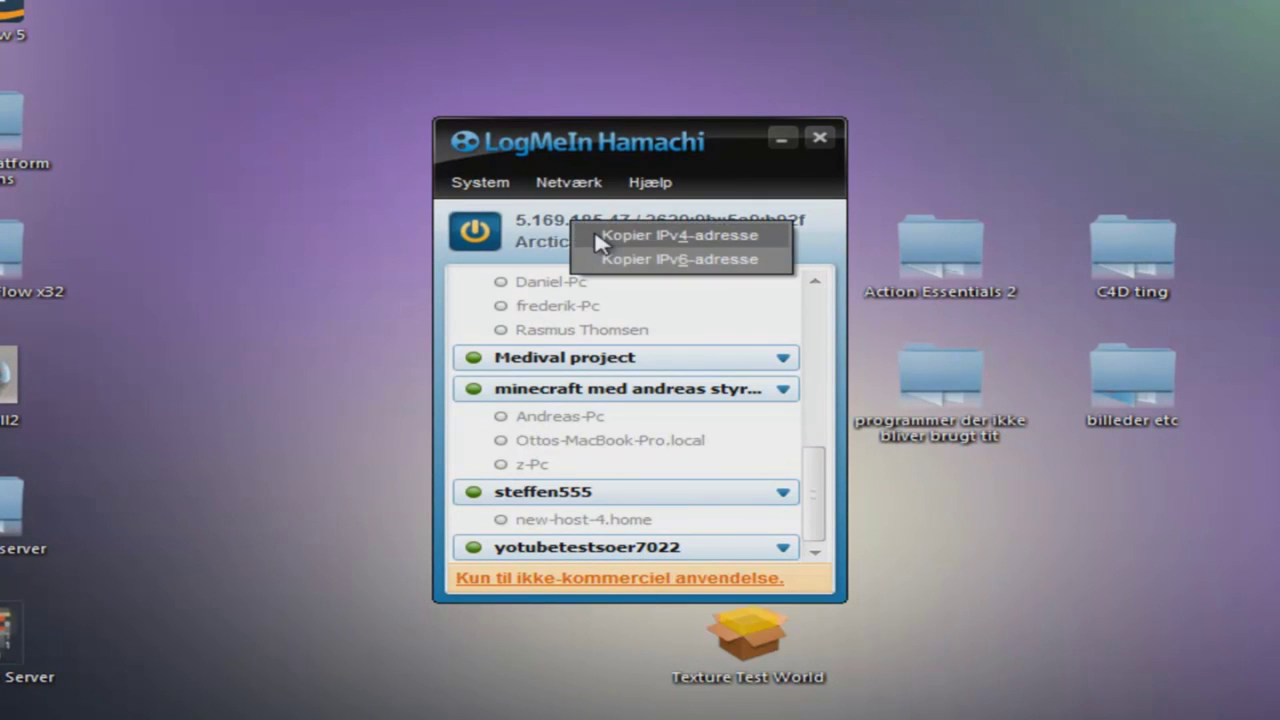
left_click(594, 234)
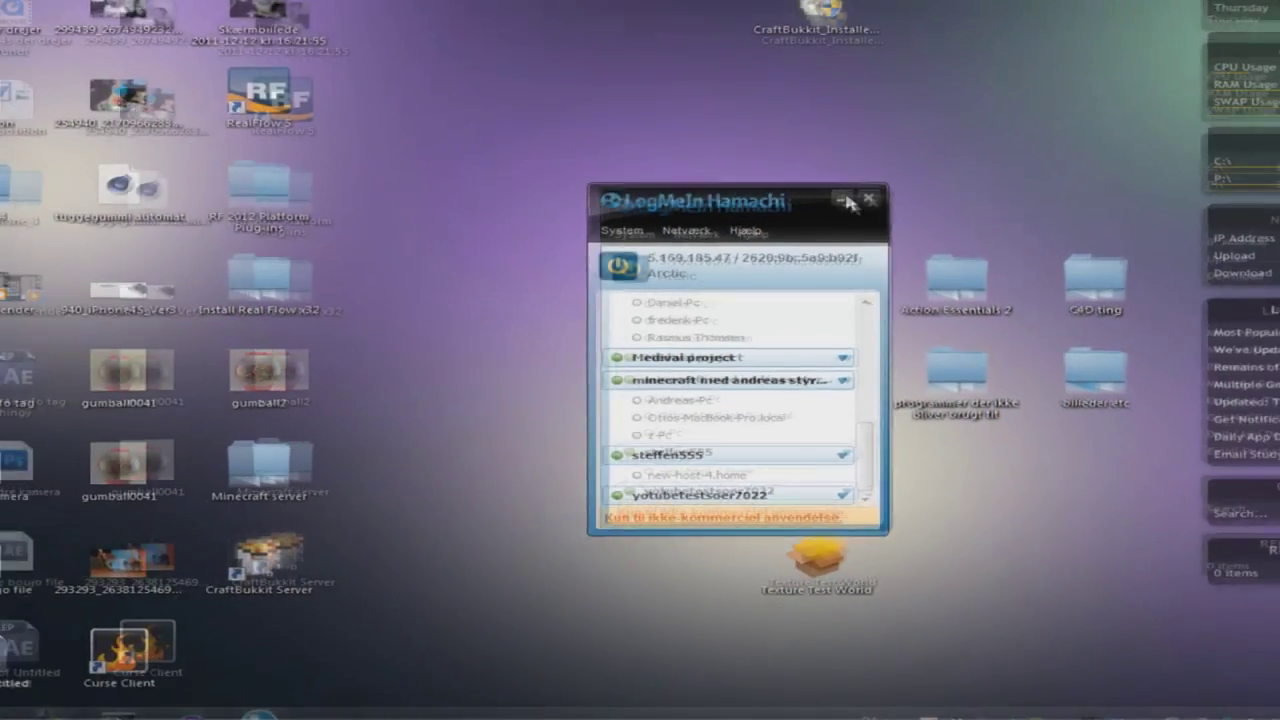
left_click(847, 203)
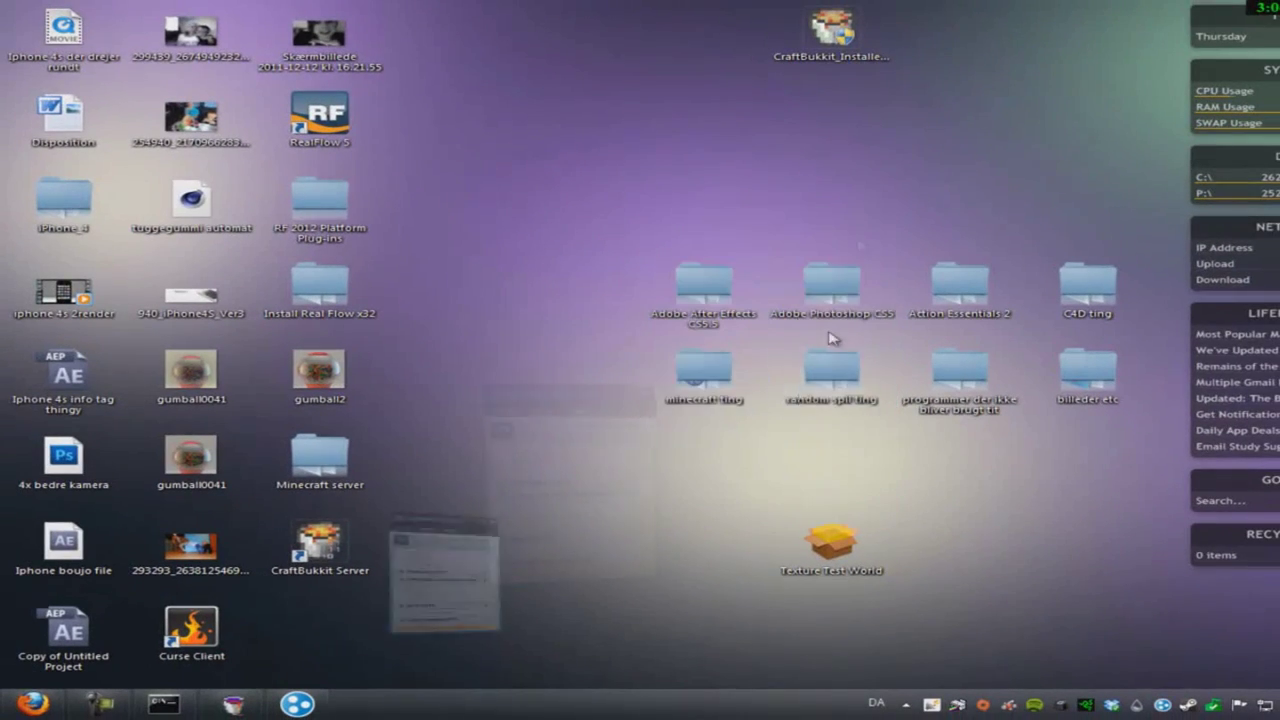
- Launch Minecraft from the minecraft ting folder, log in, and maximize the game window
double_click(716, 389)
left_click(686, 458)
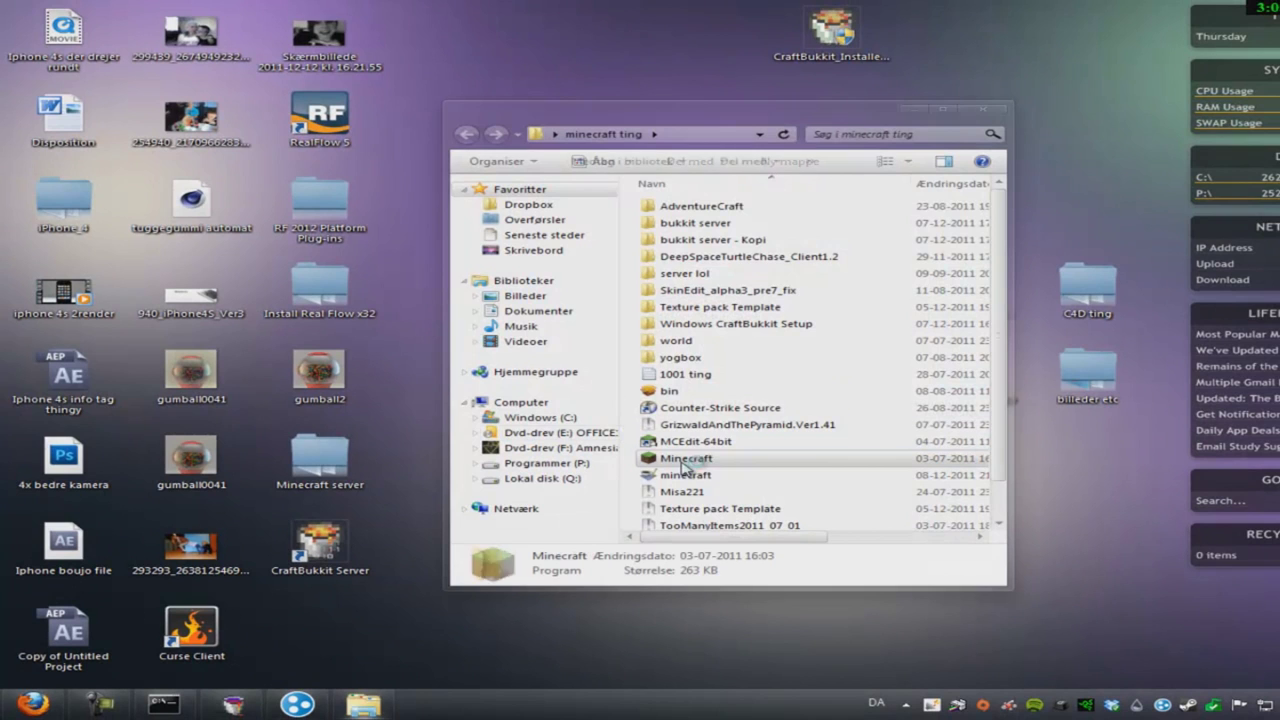
left_click(982, 110)
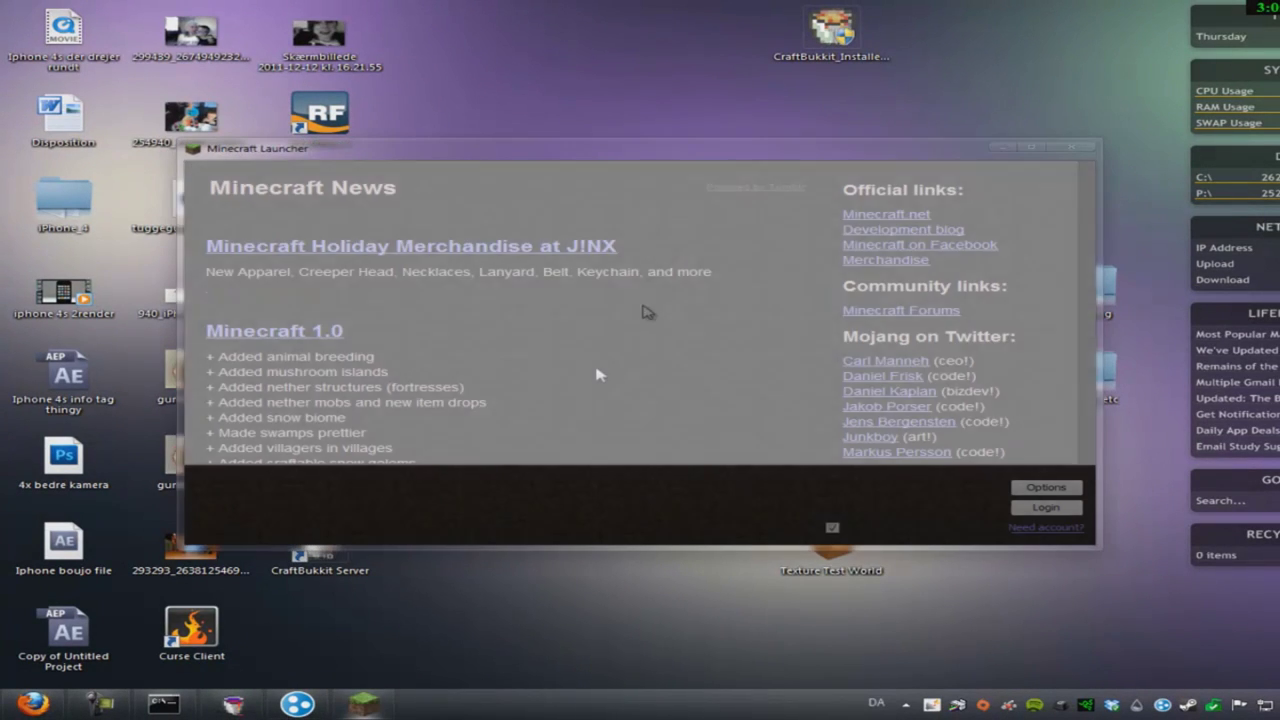
left_click(1040, 507)
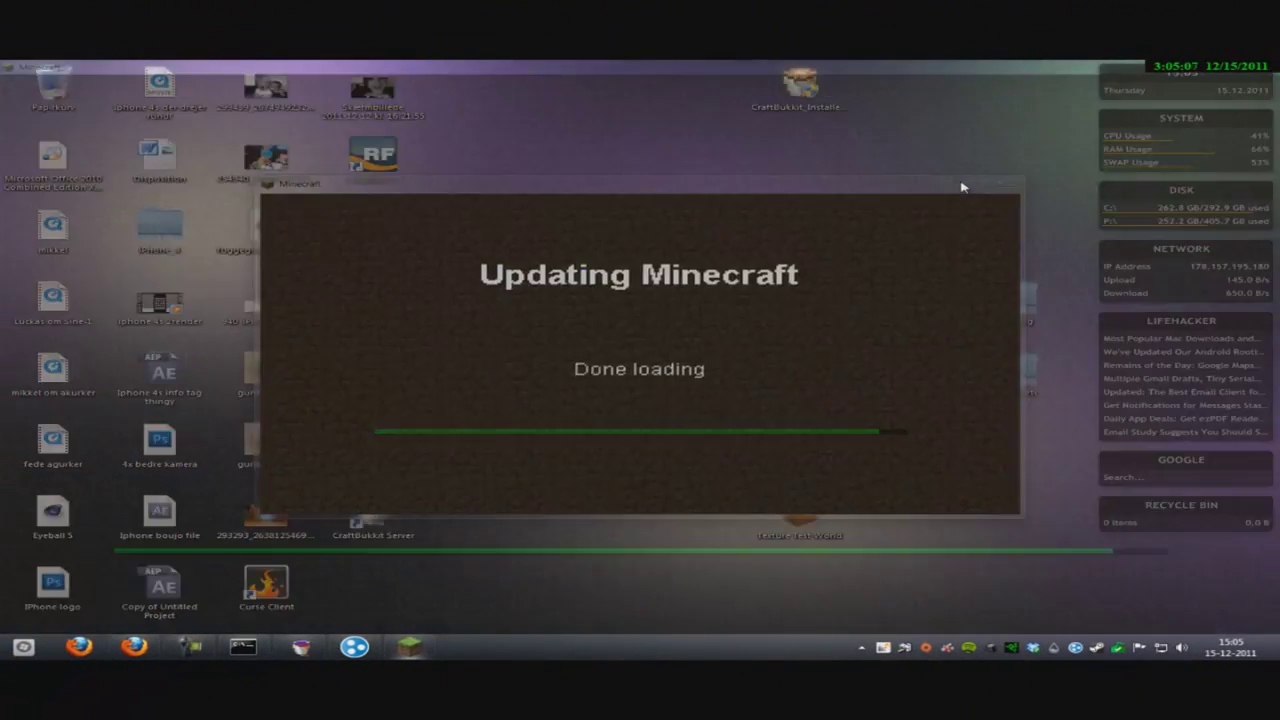
double_click(961, 187)
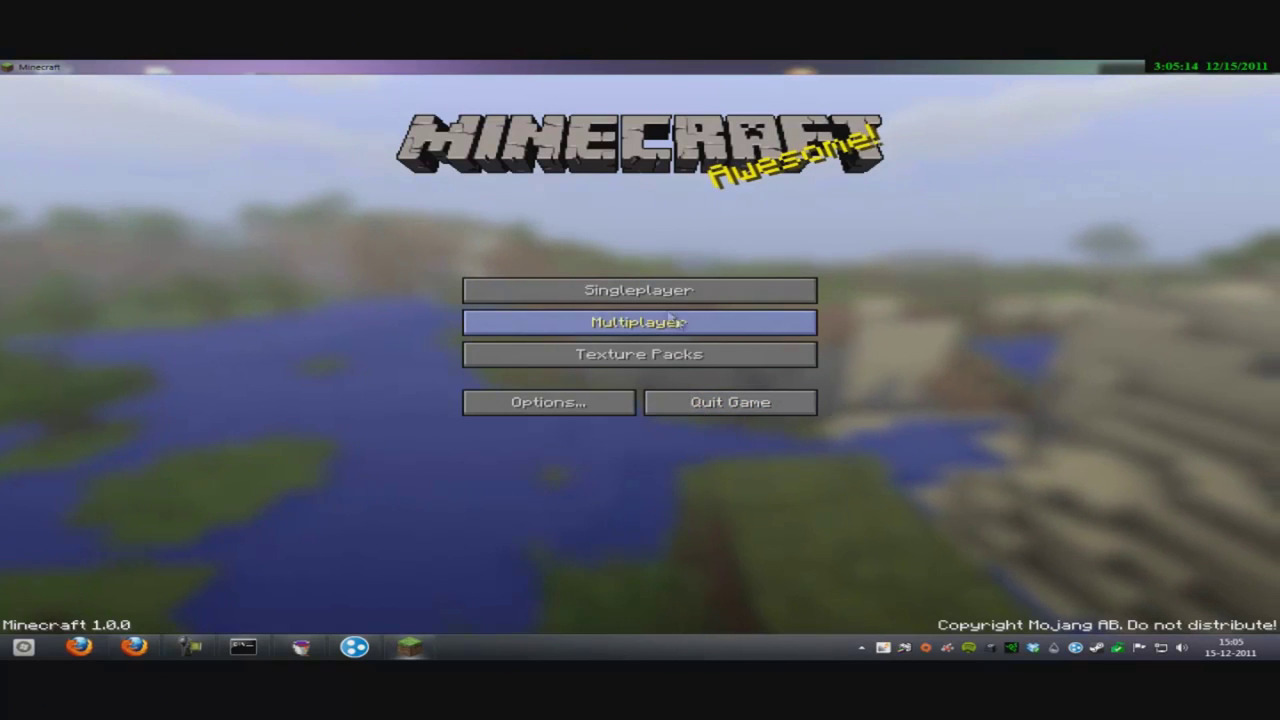
- Add a multiplayer server entry using the pasted Hamachi IPv4 address
left_click(686, 326)
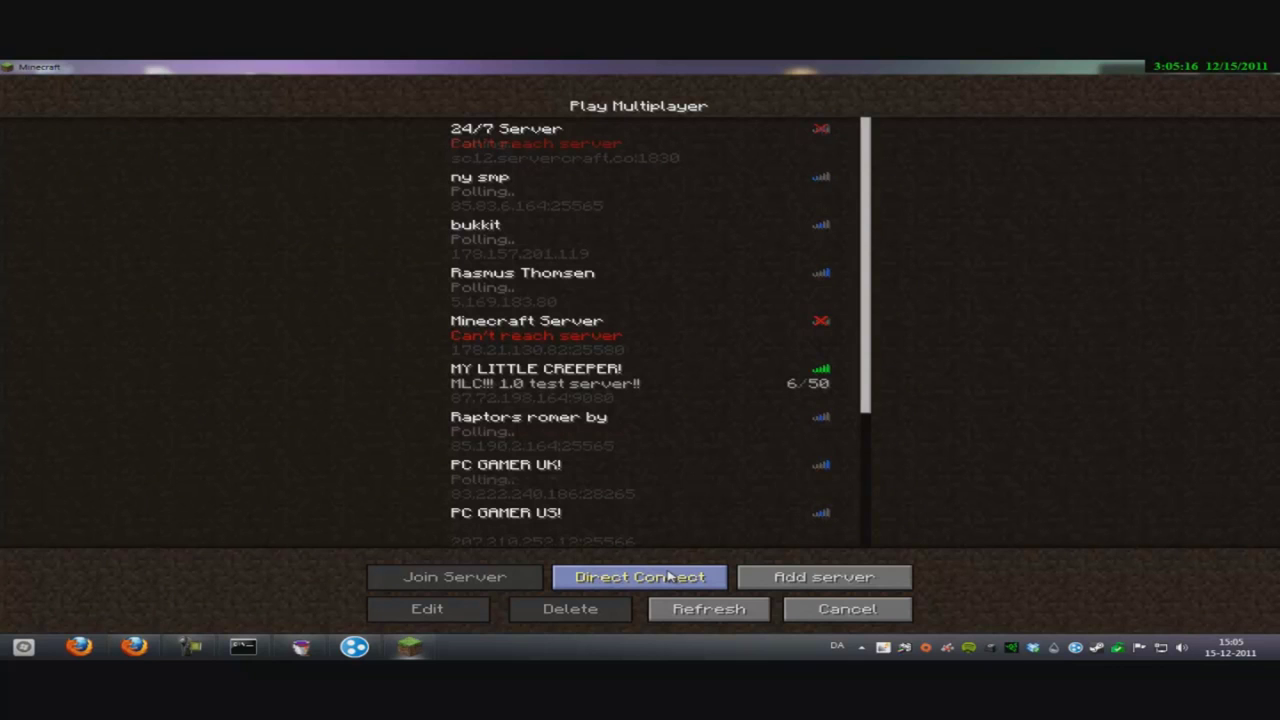
left_click(770, 578)
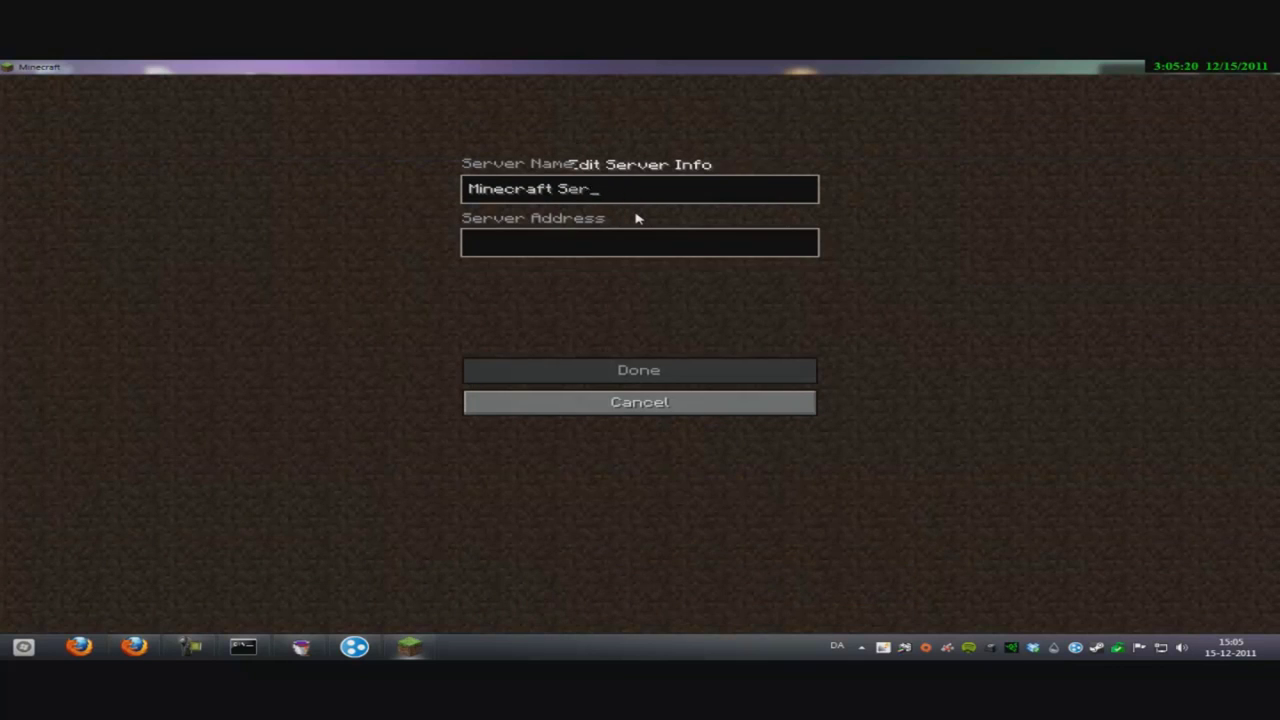
key("BackSpace")
key("BackSpace")
key("BackSpace")
key("BackSpace")
key("BackSpace")
key("BackSpace")
key("BackSpace")
key("BackSpace")
key("BackSpace")
key("BackSpace")
key("BackSpace")
key("BackSpace")
key("BackSpace")
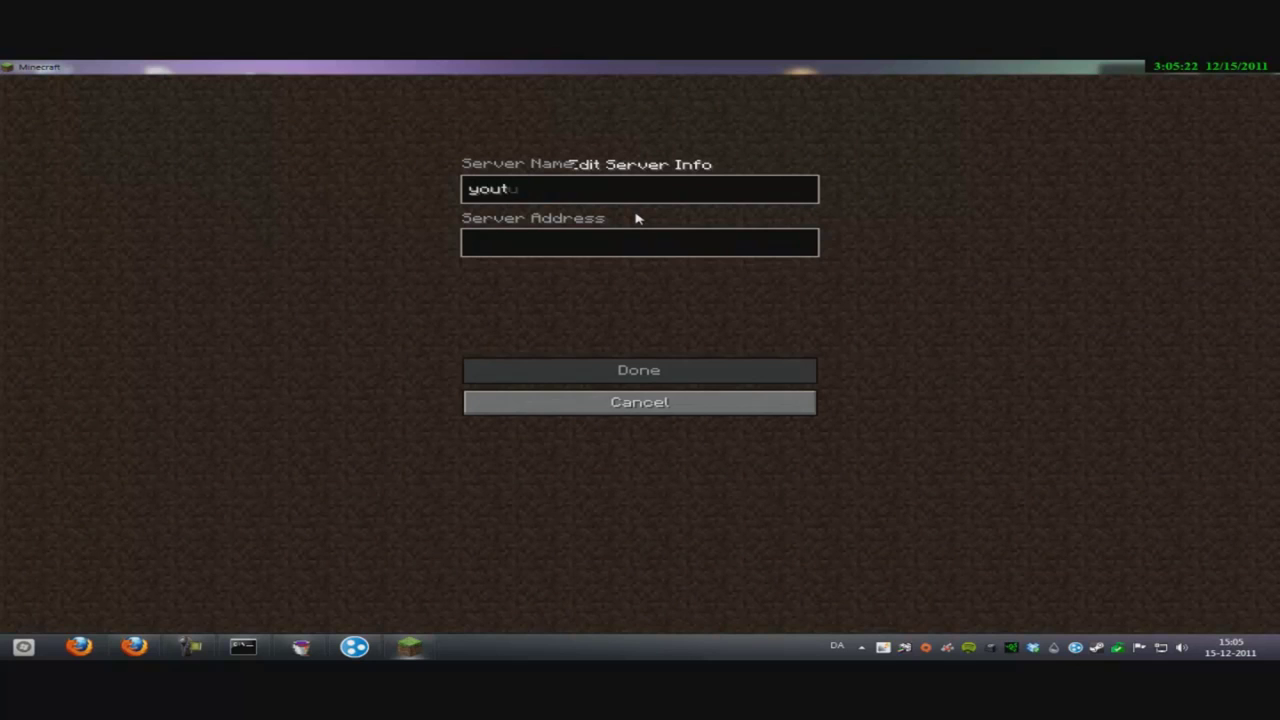
left_click(552, 242)
type("5.169.185.47")
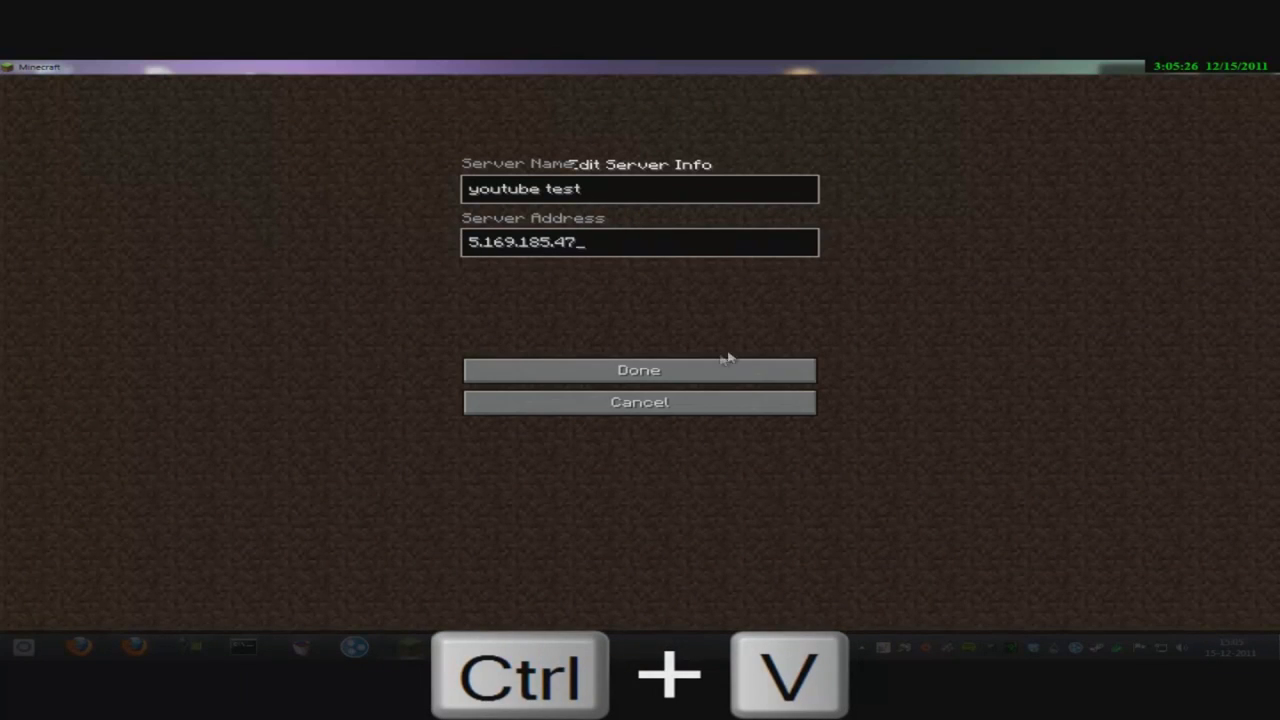
left_click(695, 376)
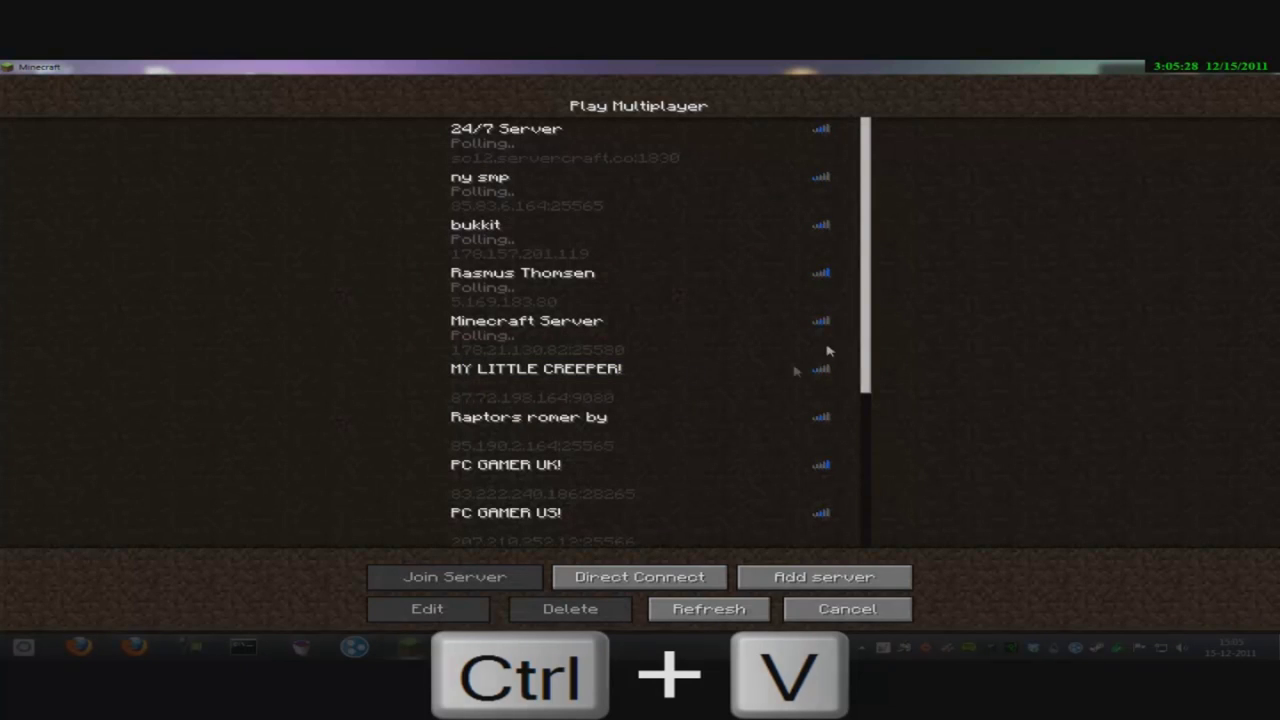
- Select the youtube test server in the list and join it
left_click_drag(718, 425, 722, 180)
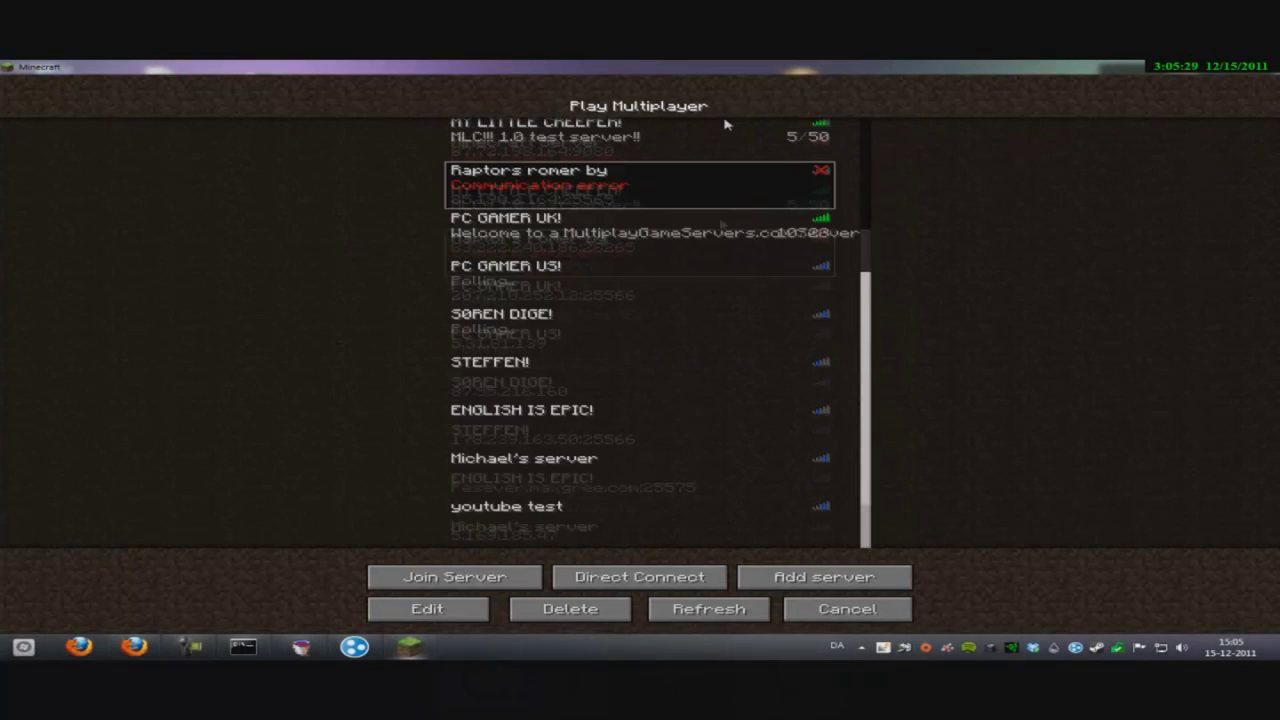
left_click(574, 536)
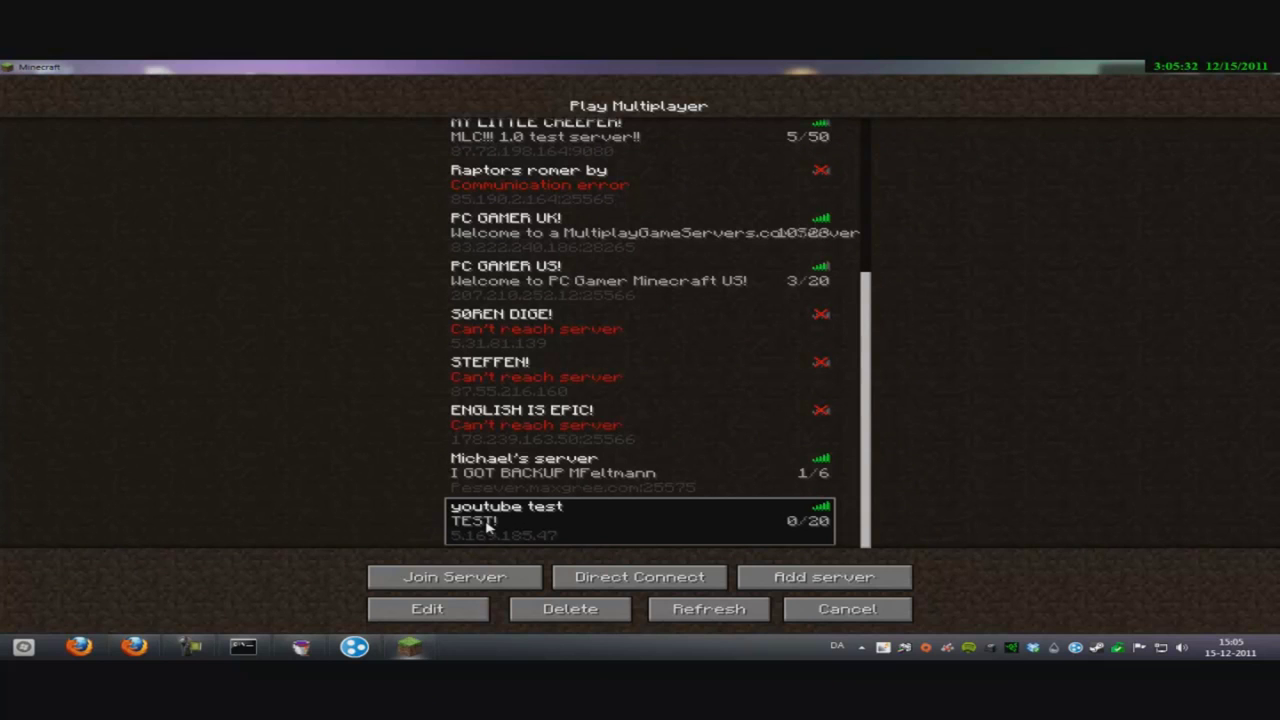
double_click(508, 522)
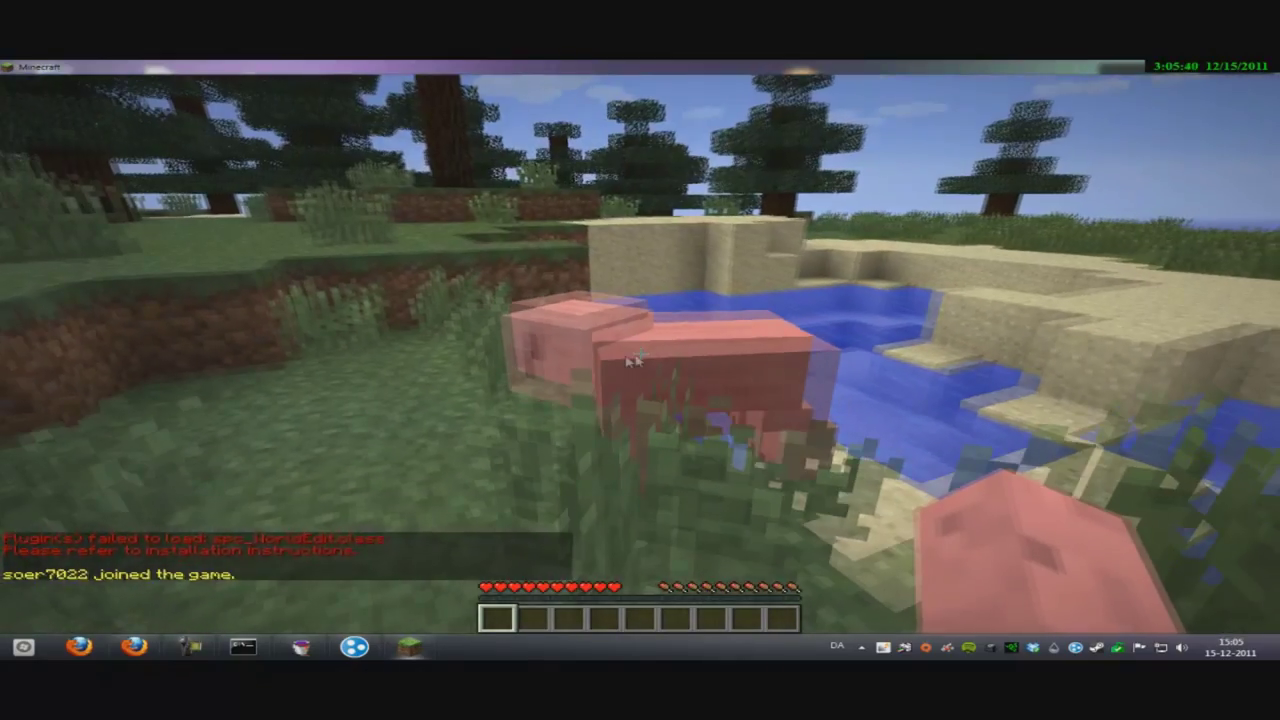
- Send a slash command in chat, which the server refuses for lack of permission
key("t")
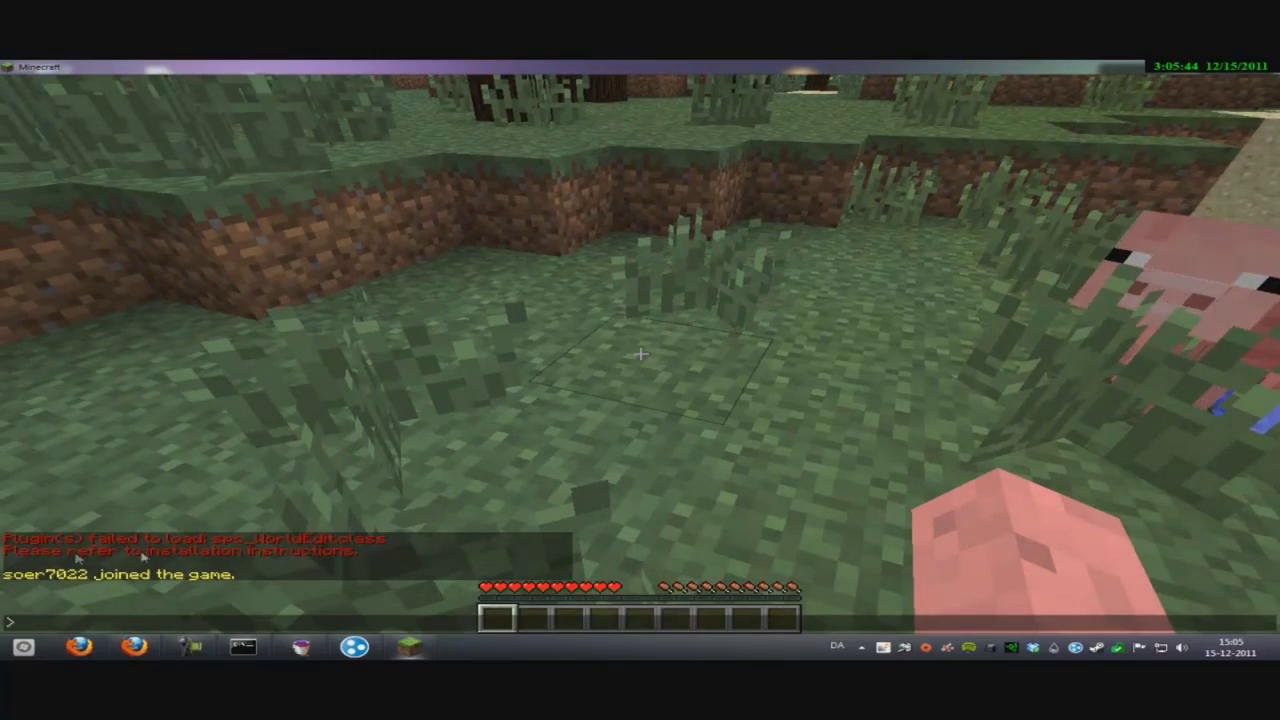
key("Escape")
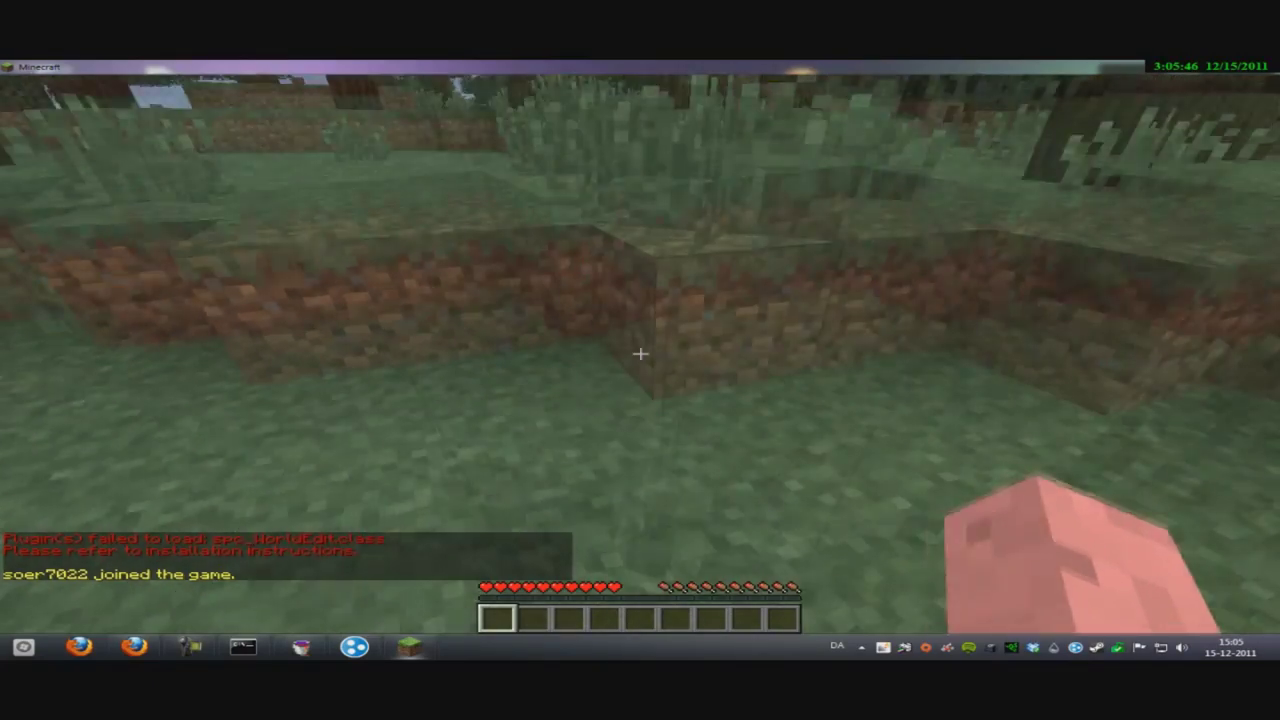
key("e")
key("e")
type("t//wan")
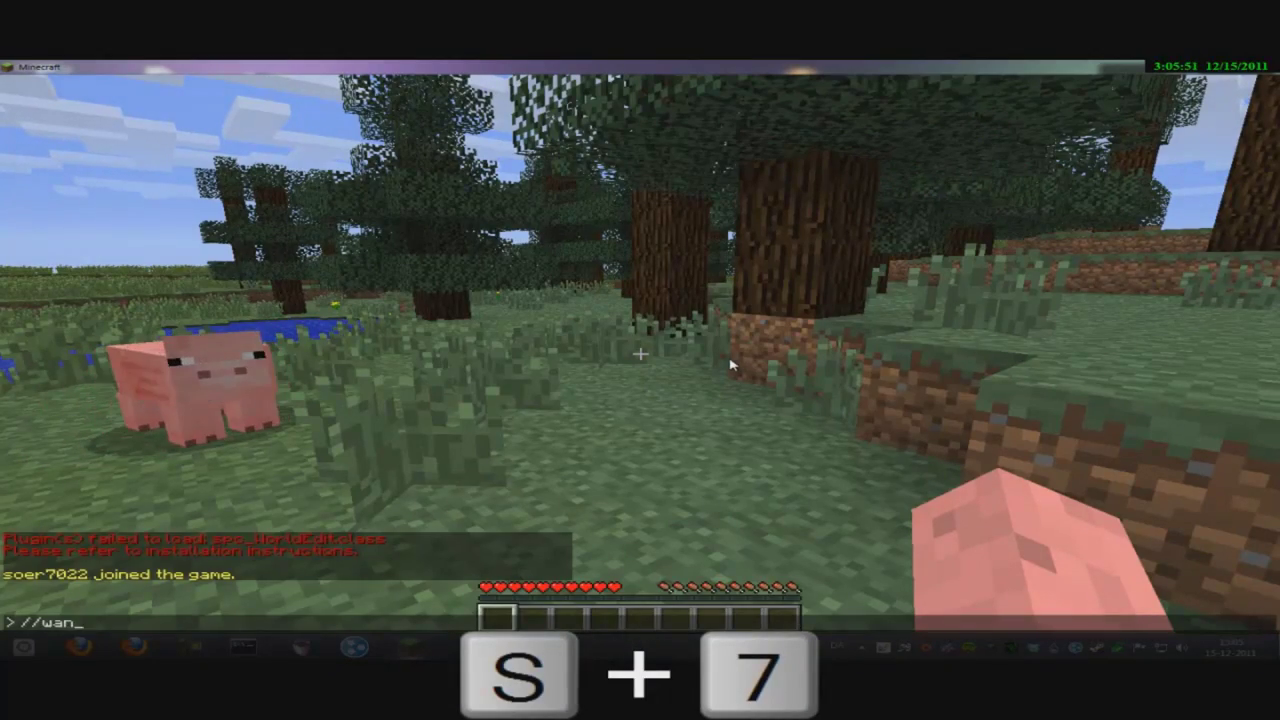
key("Return")
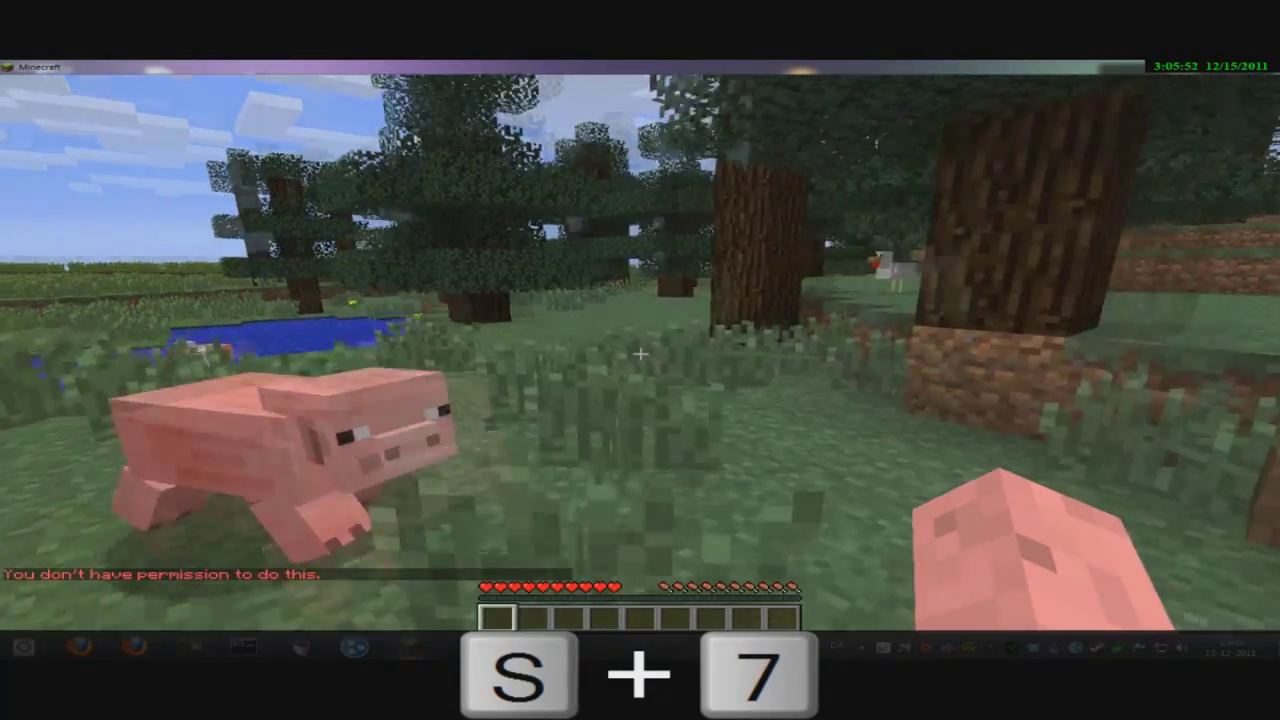
- Run the op command for the player in Pail Server Manager's console, then resume the game
key("e")
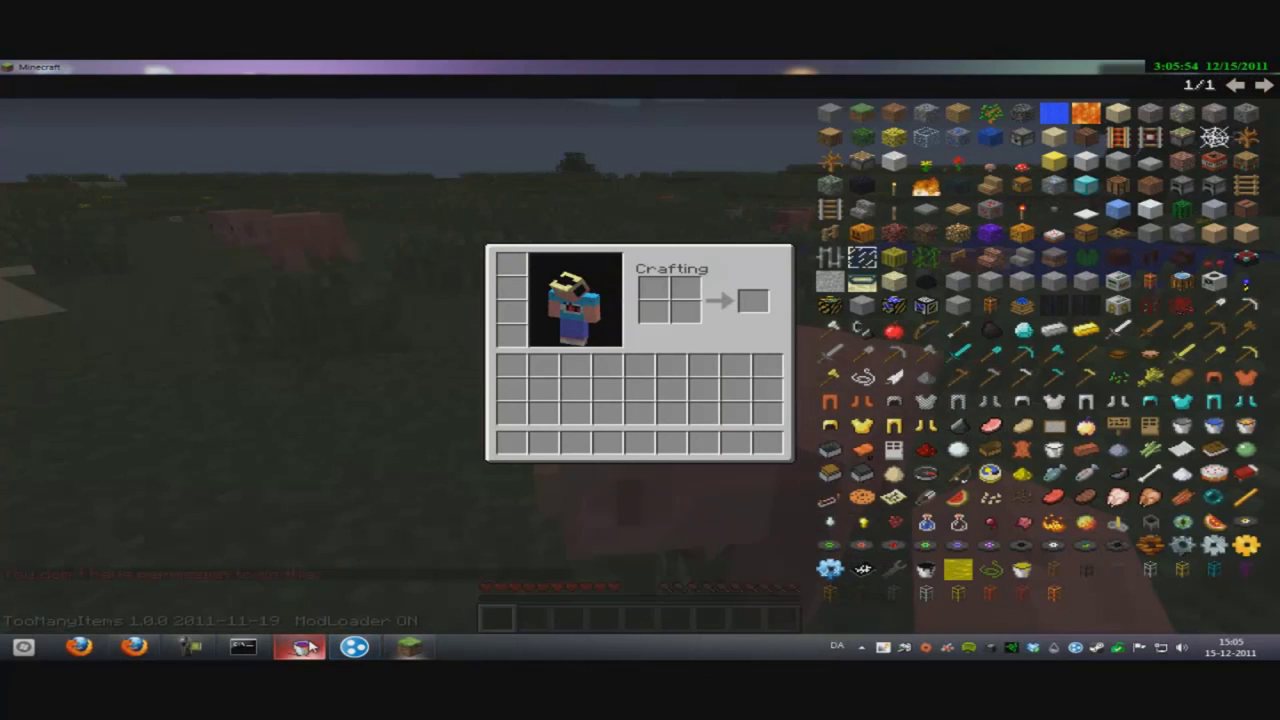
left_click(305, 647)
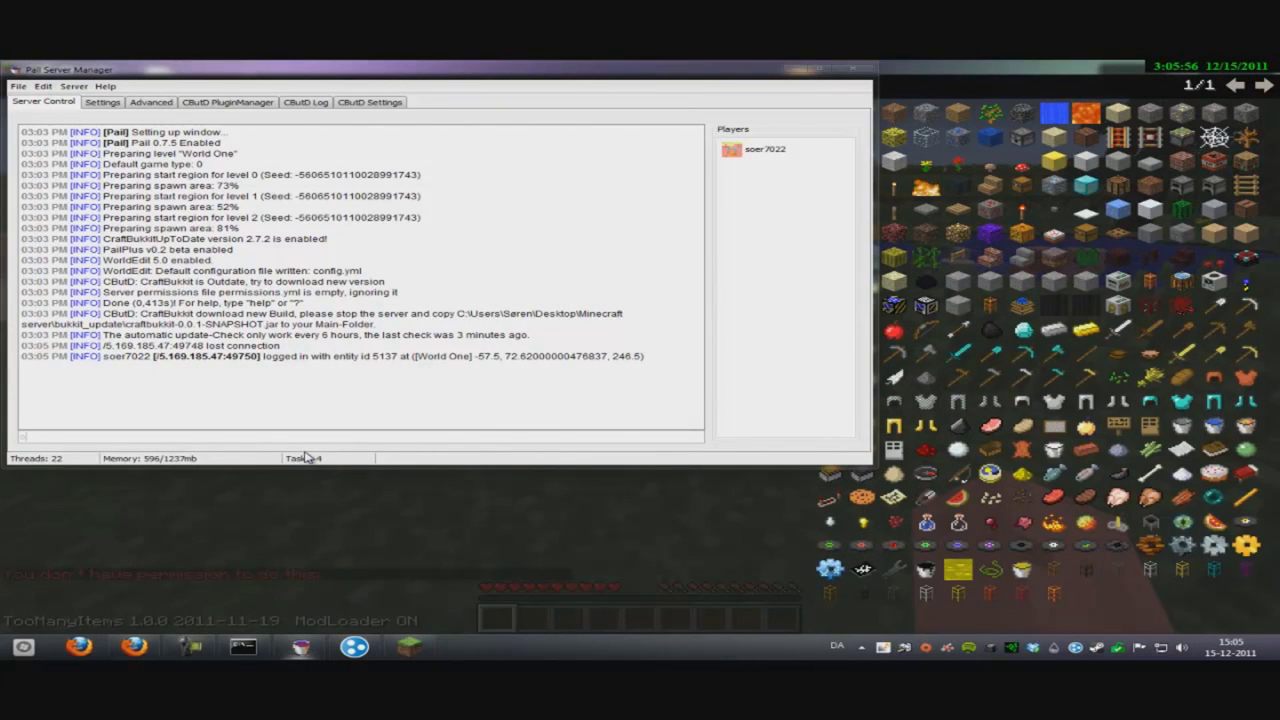
type("op soer7")
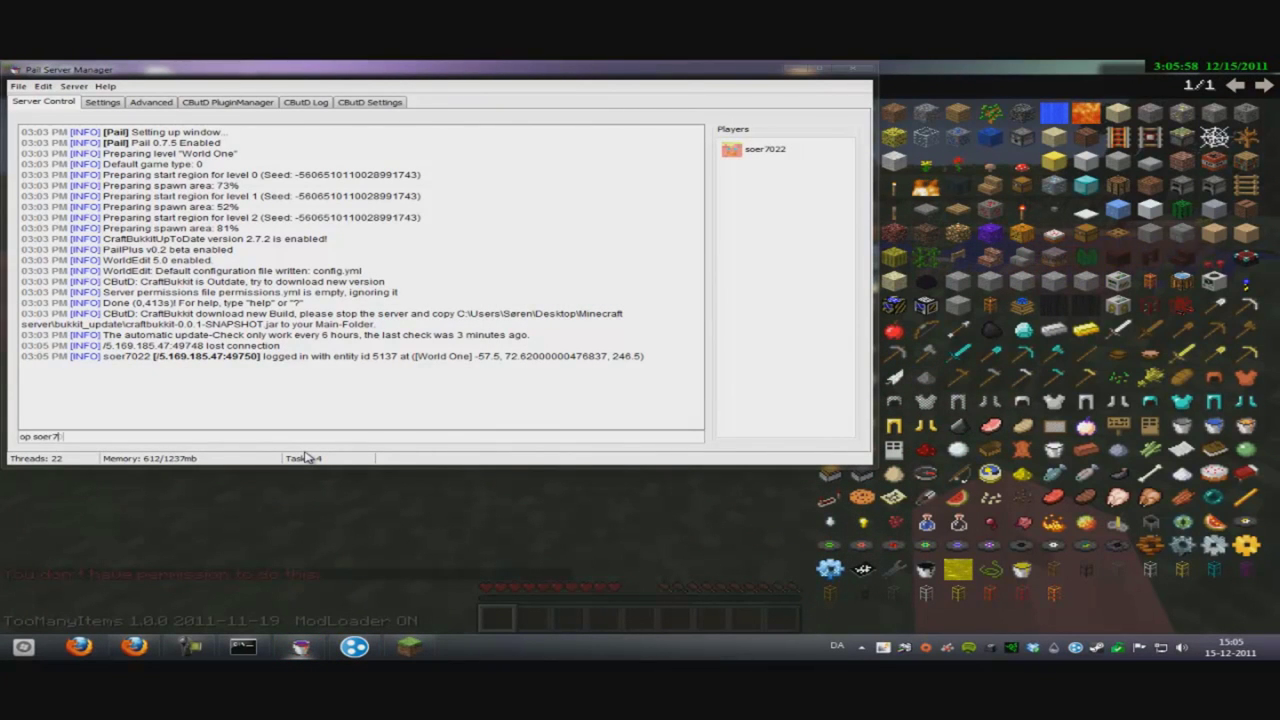
key("Return")
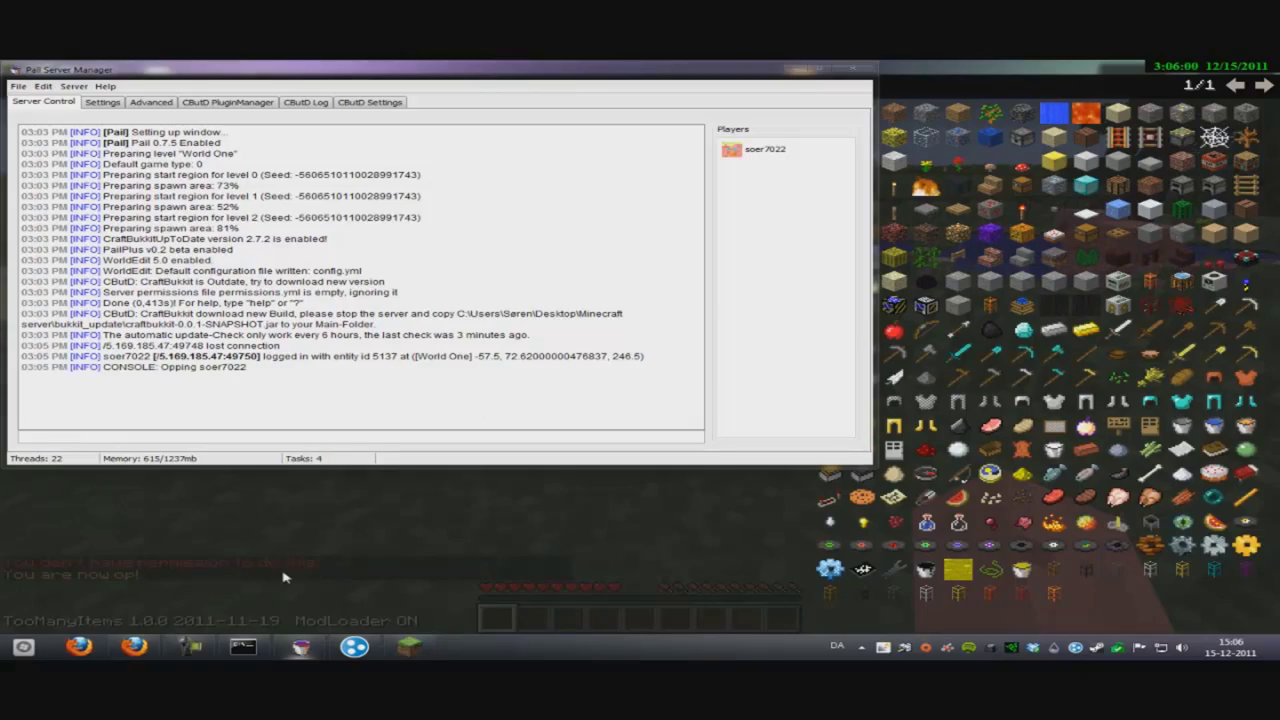
left_click(283, 577)
key("e")
key("e")
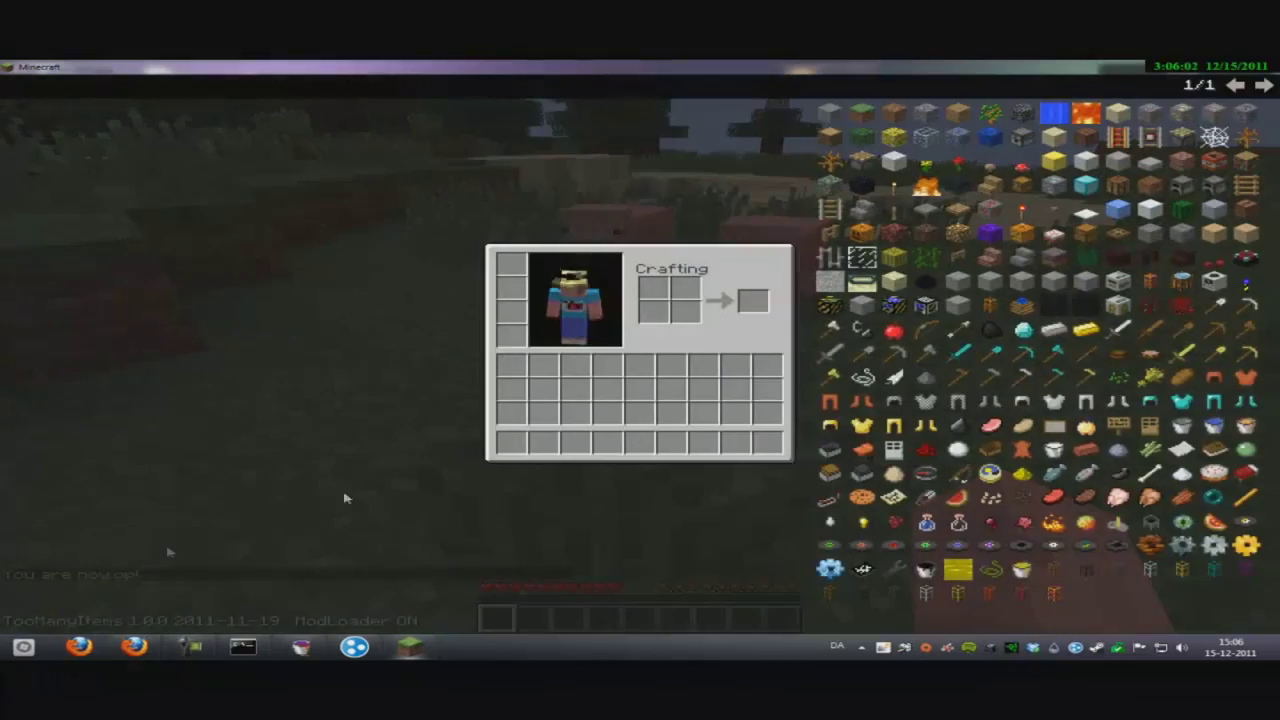
- Get the WorldEdit wand, mark the selection corners, and set the 25 blocks to dirt
type("et")
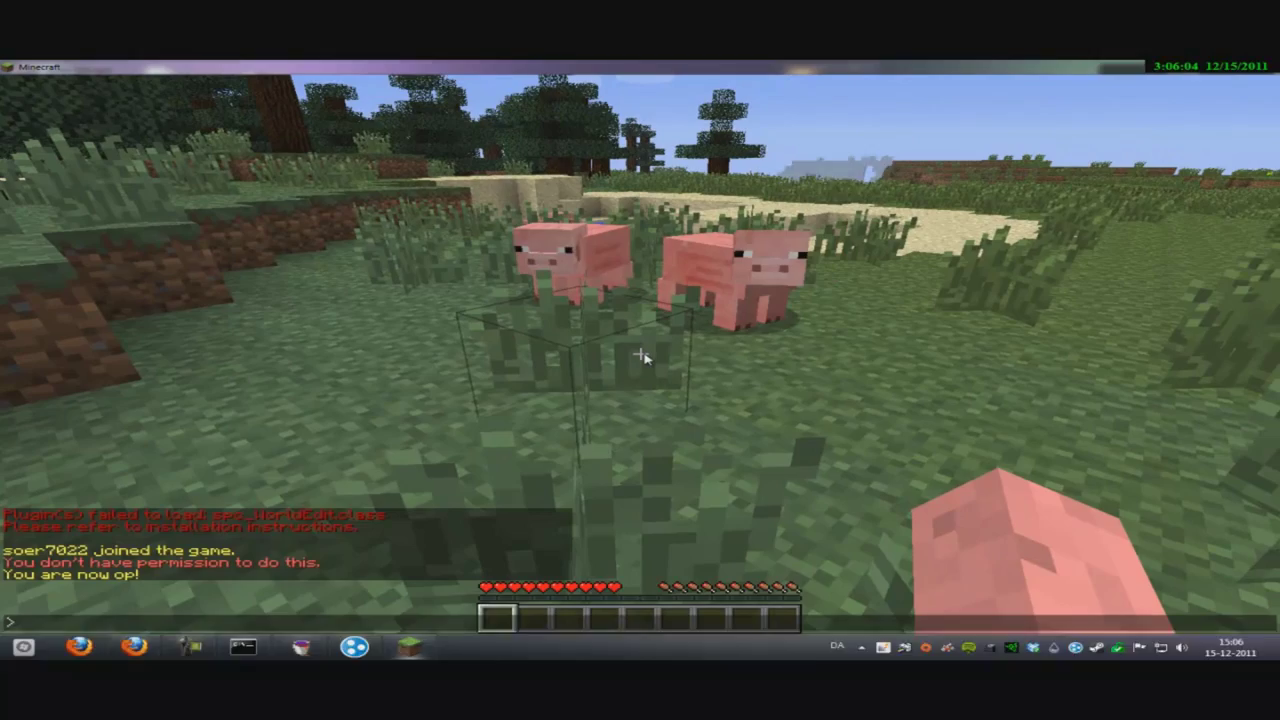
type("//wa")
key("Escape")
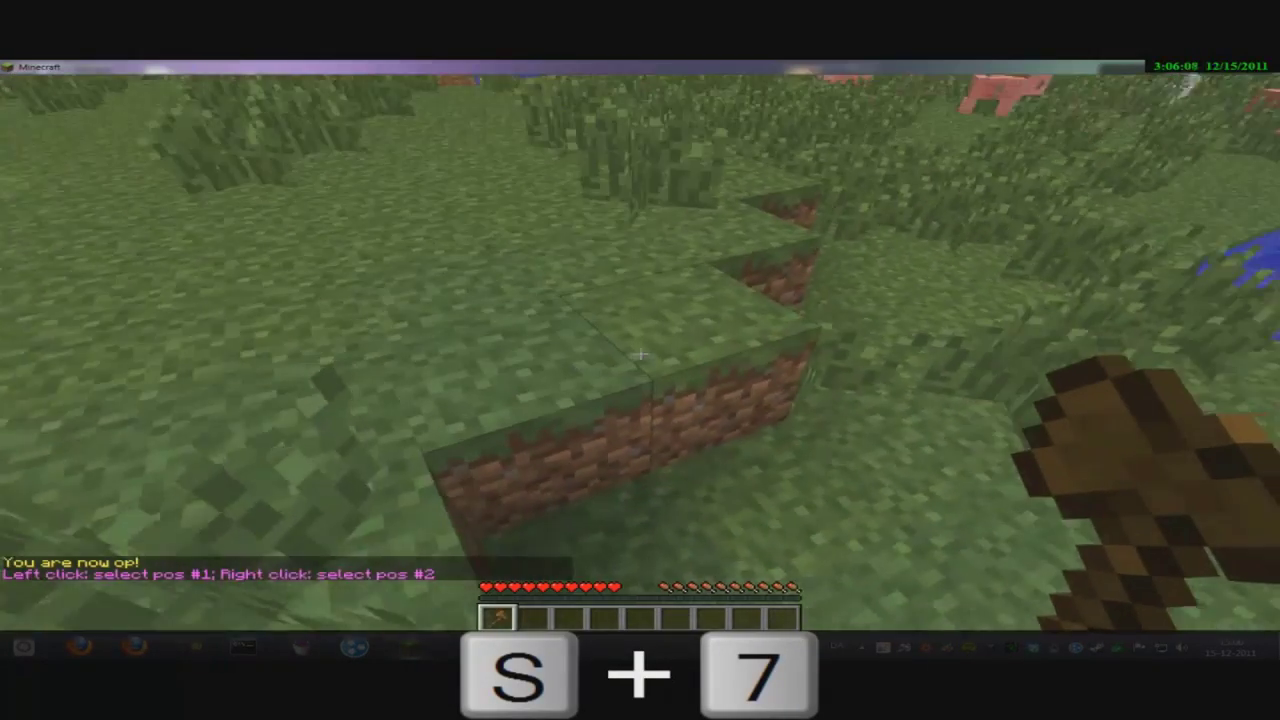
left_click(640, 353)
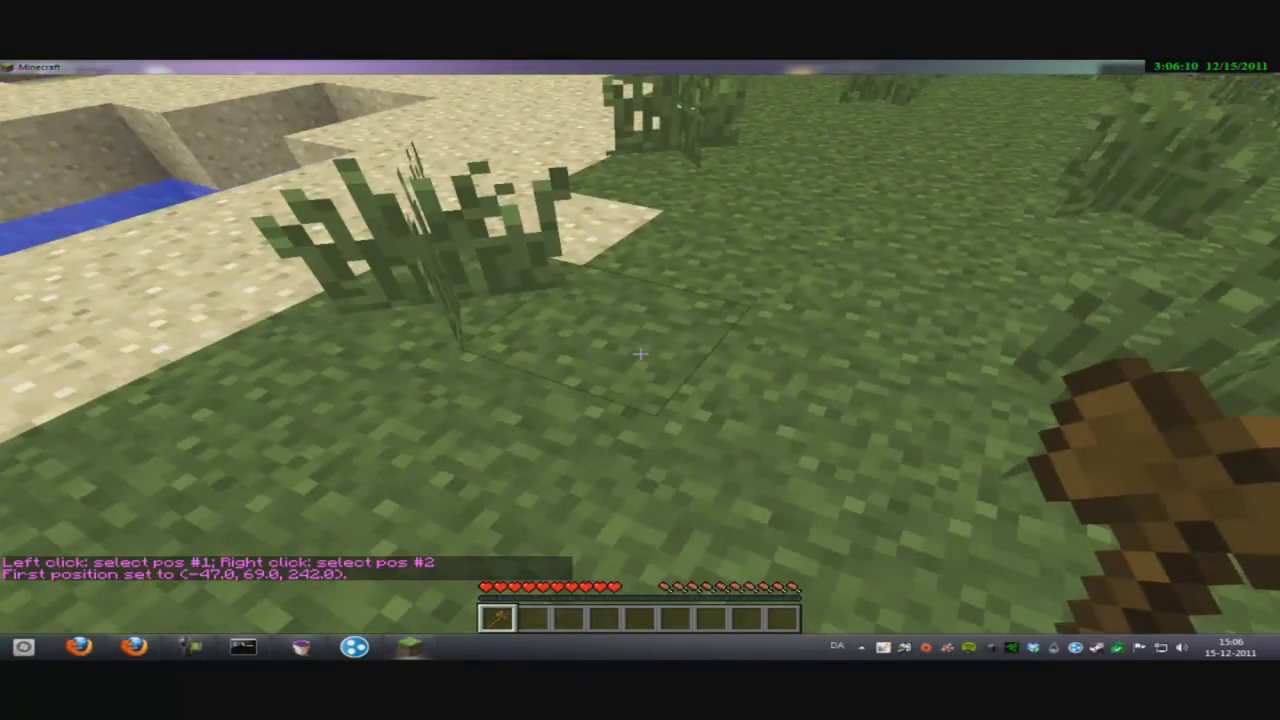
type("//")
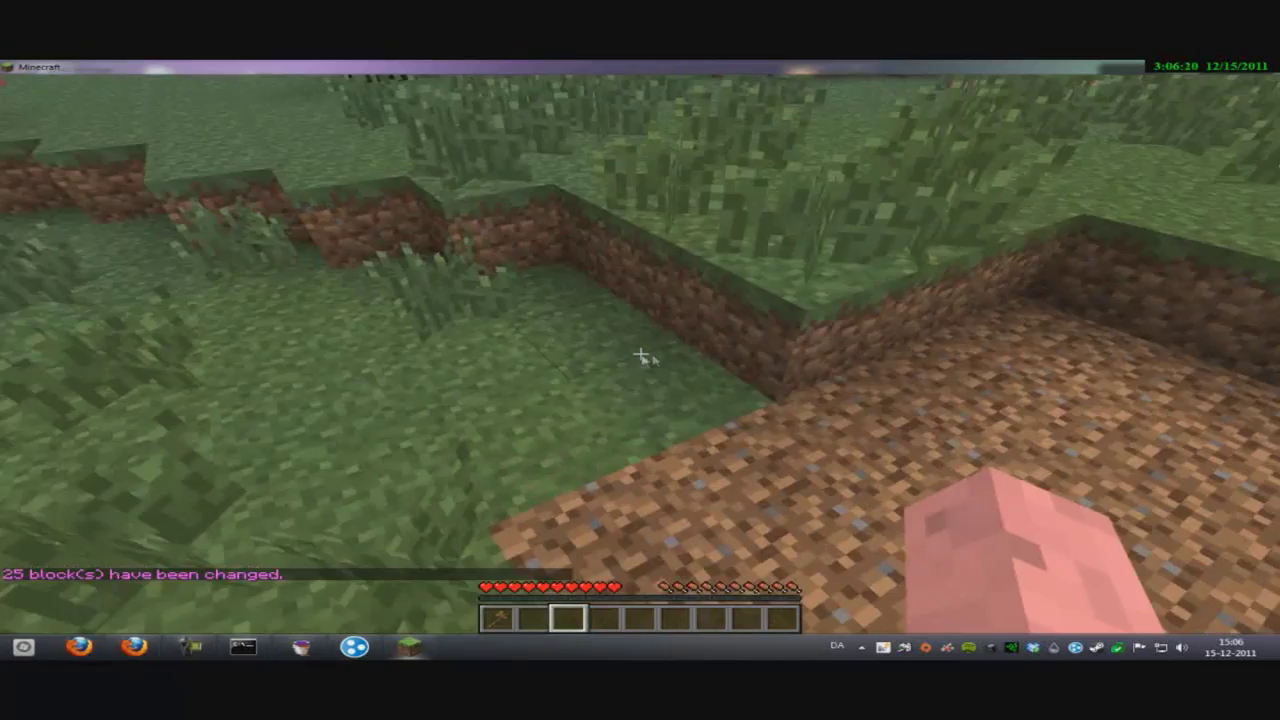
key("e")
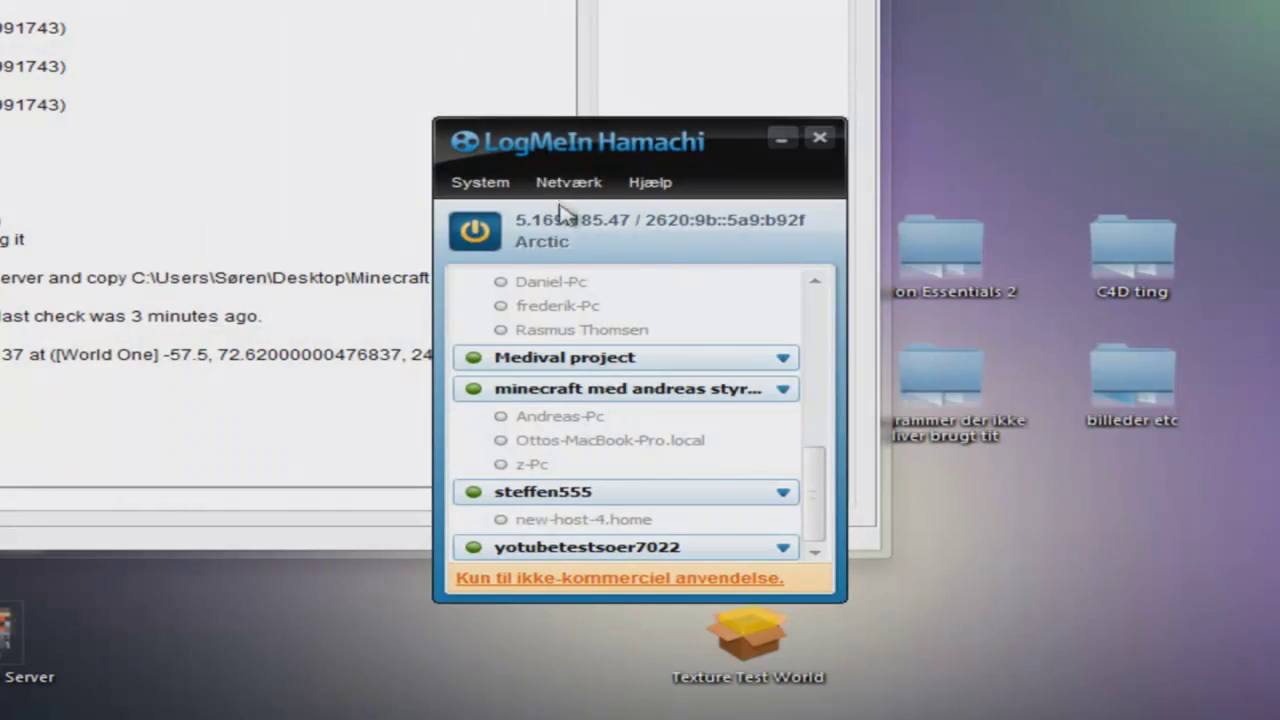
- Try joining the yotubetestsoer7022 network with its ID and password, then close the rejected dialog
left_click(568, 183)
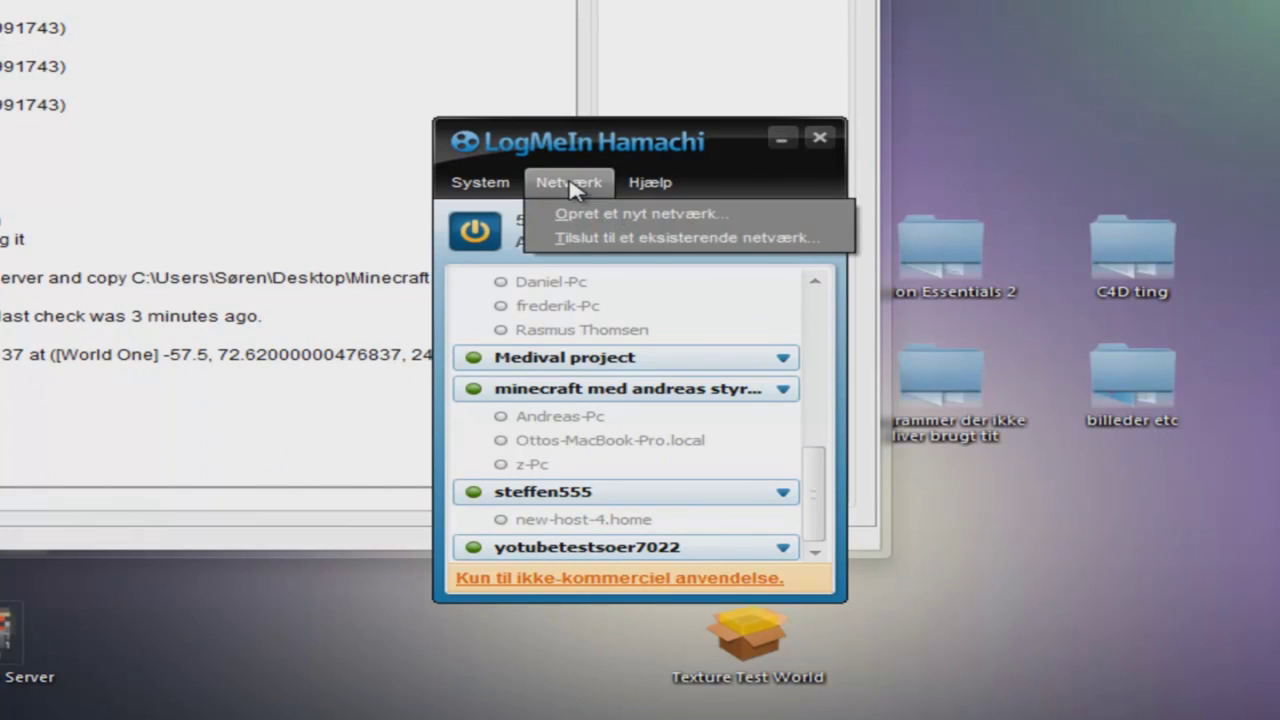
left_click(570, 240)
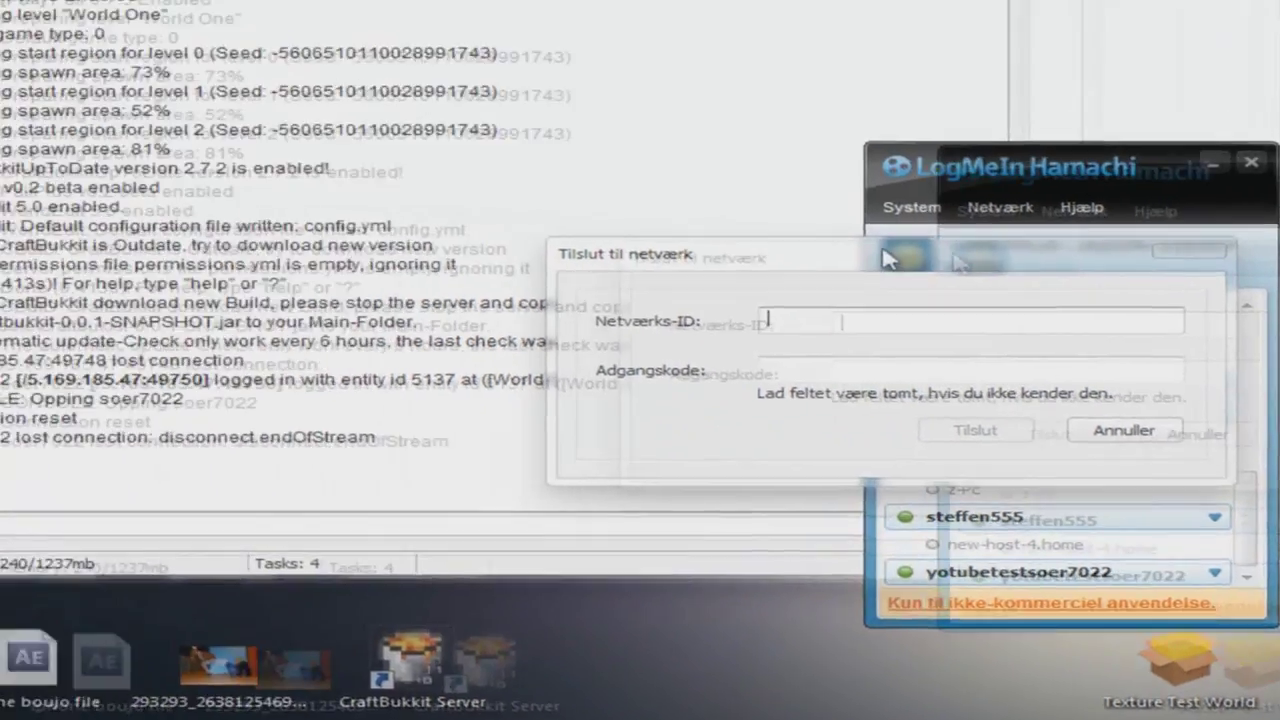
type("yotubetestsoer7022")
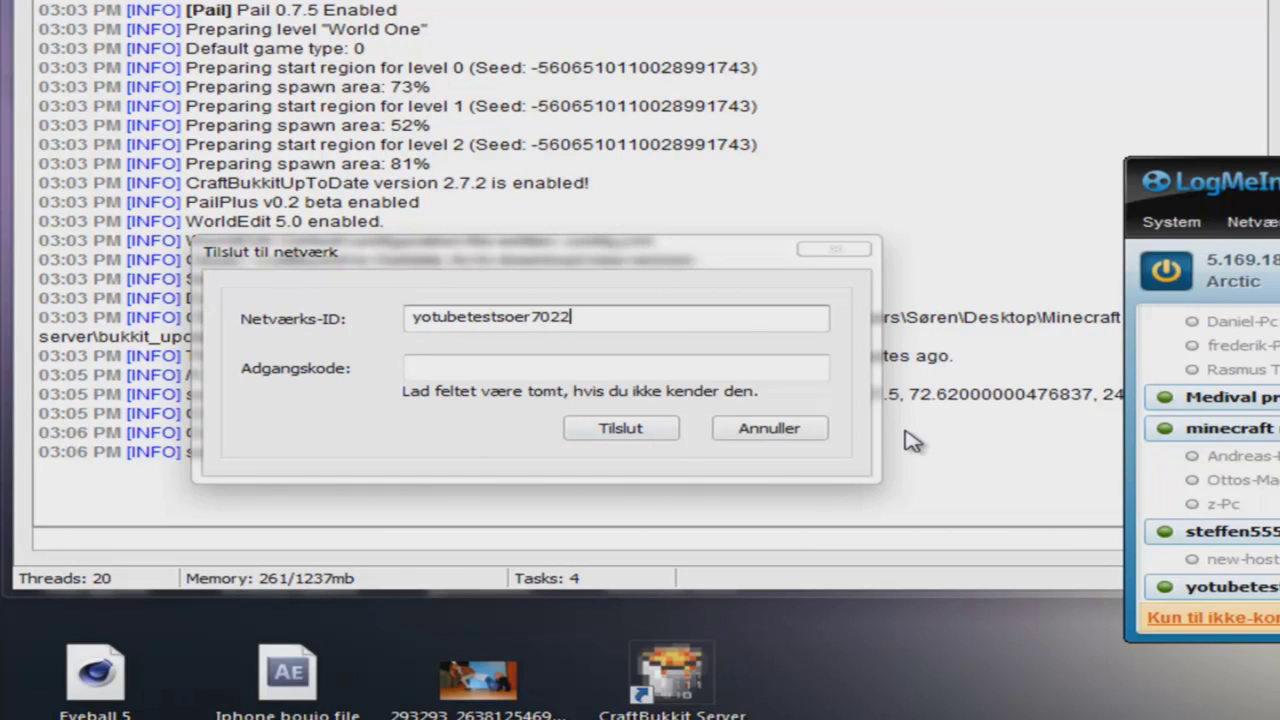
key("Tab")
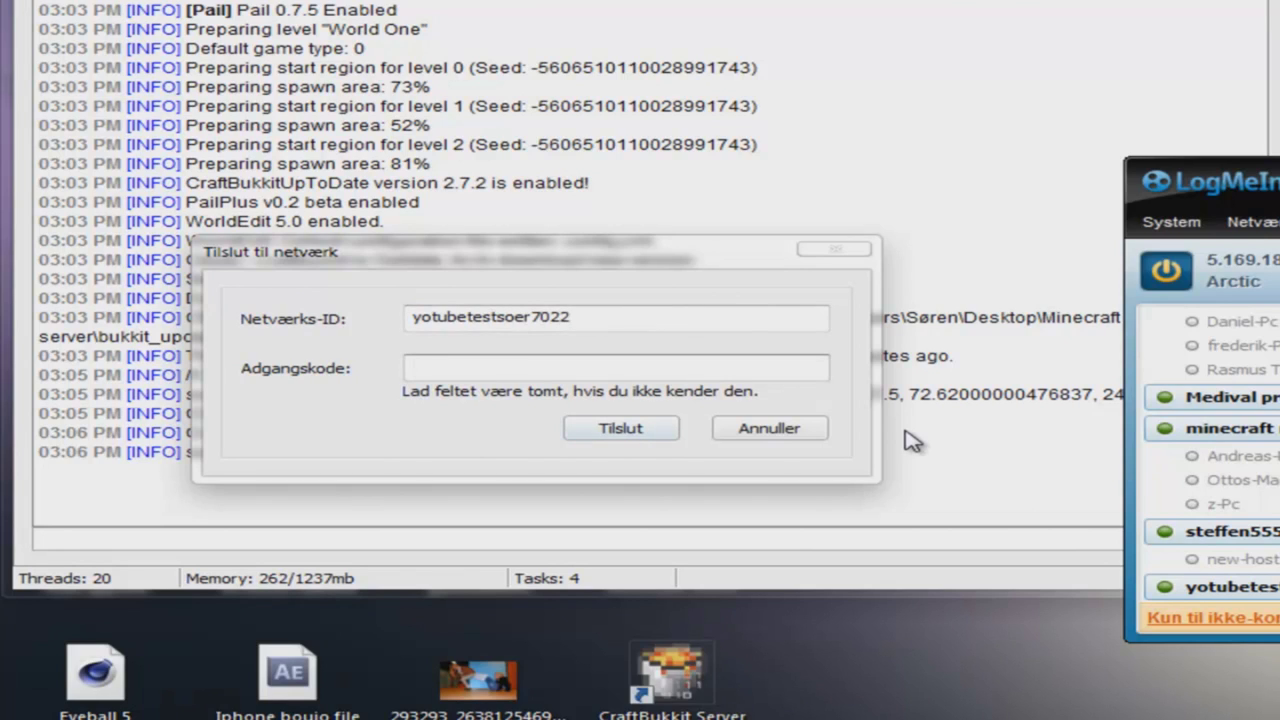
type("•••••••••••")
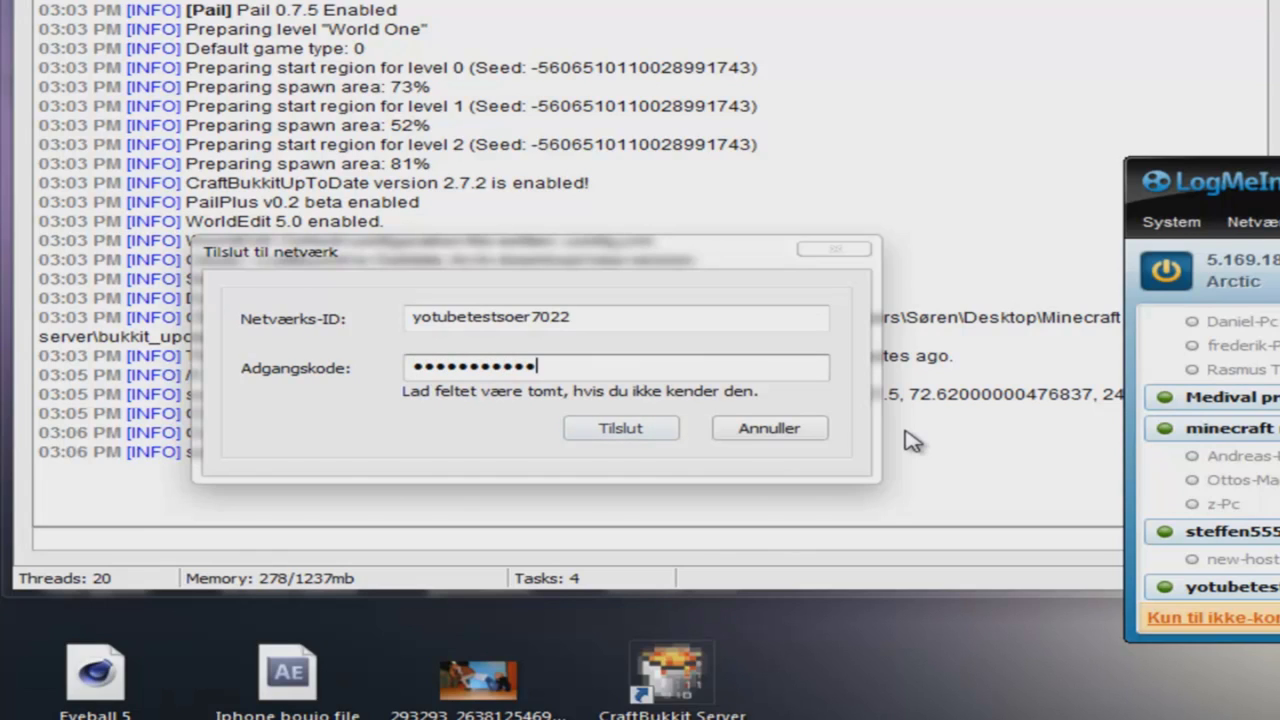
key("Return")
key("BackSpace")
key("BackSpace")
key("BackSpace")
key("BackSpace")
key("BackSpace")
key("BackSpace")
key("BackSpace")
key("BackSpace")
key("BackSpace")
key("BackSpace")
key("BackSpace")
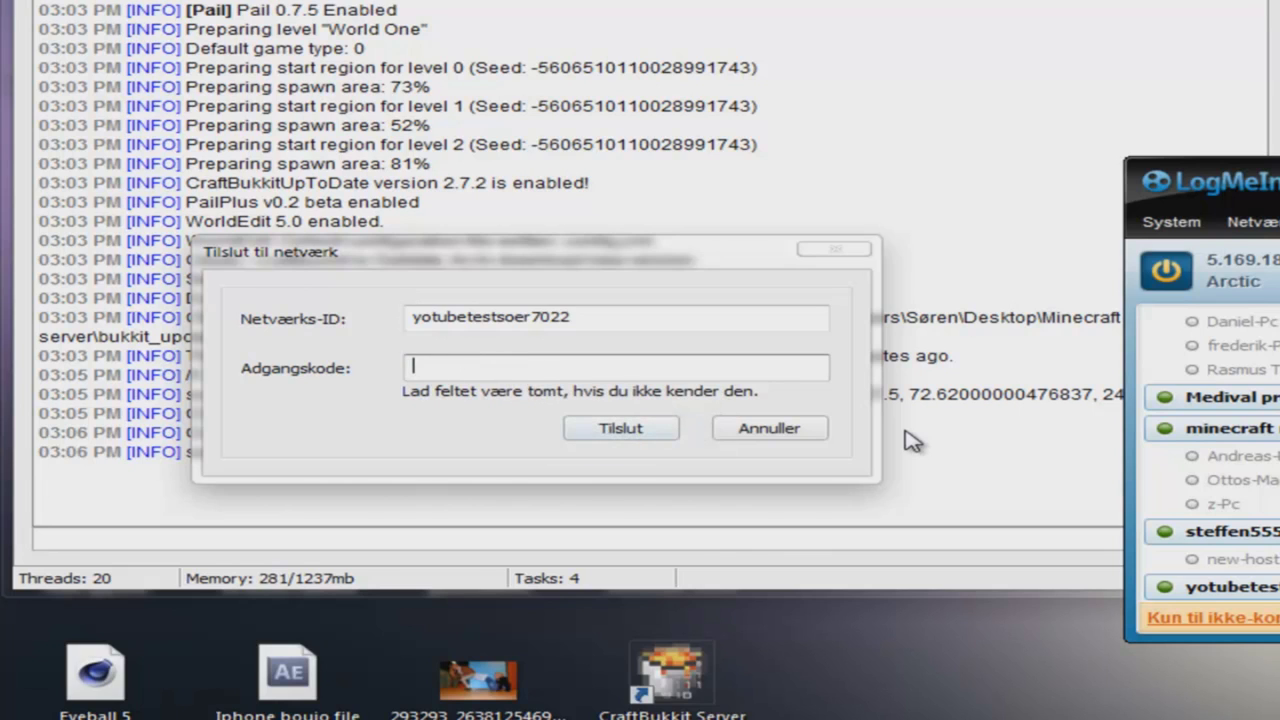
left_click(850, 256)
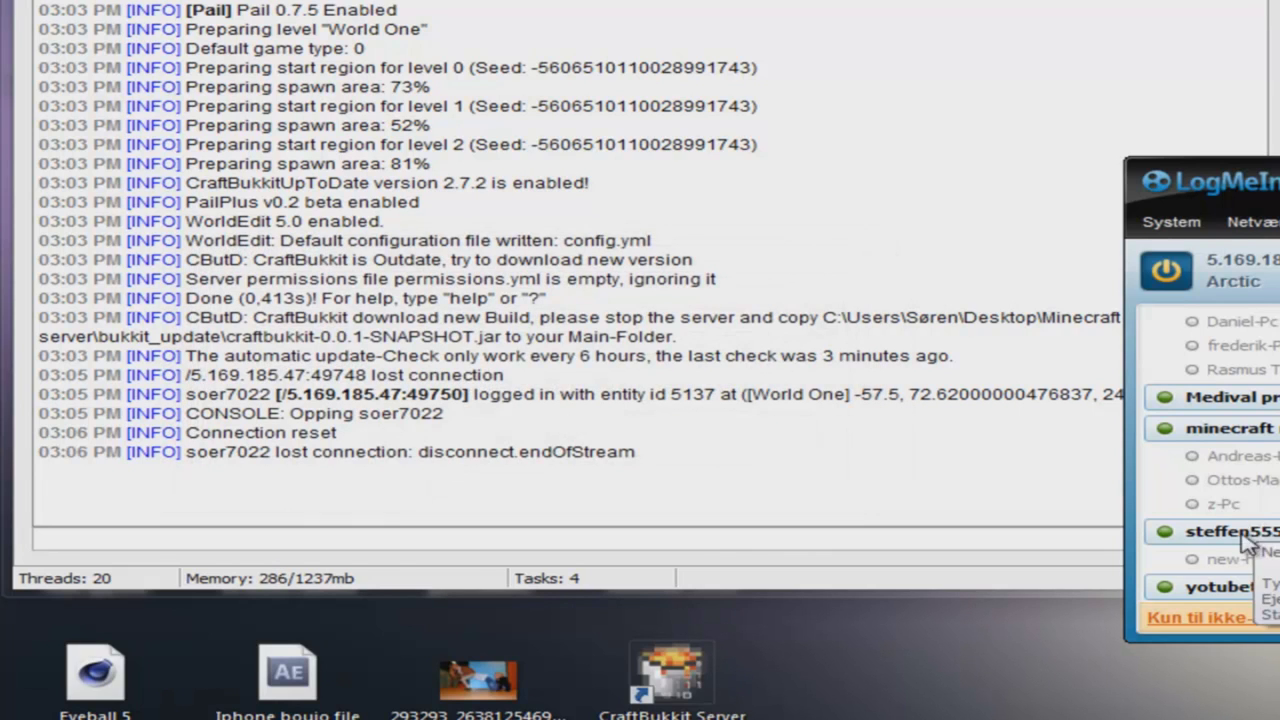
- Open and dismiss the new-host-4.home peer options, then close Hamachi
right_click(1276, 560)
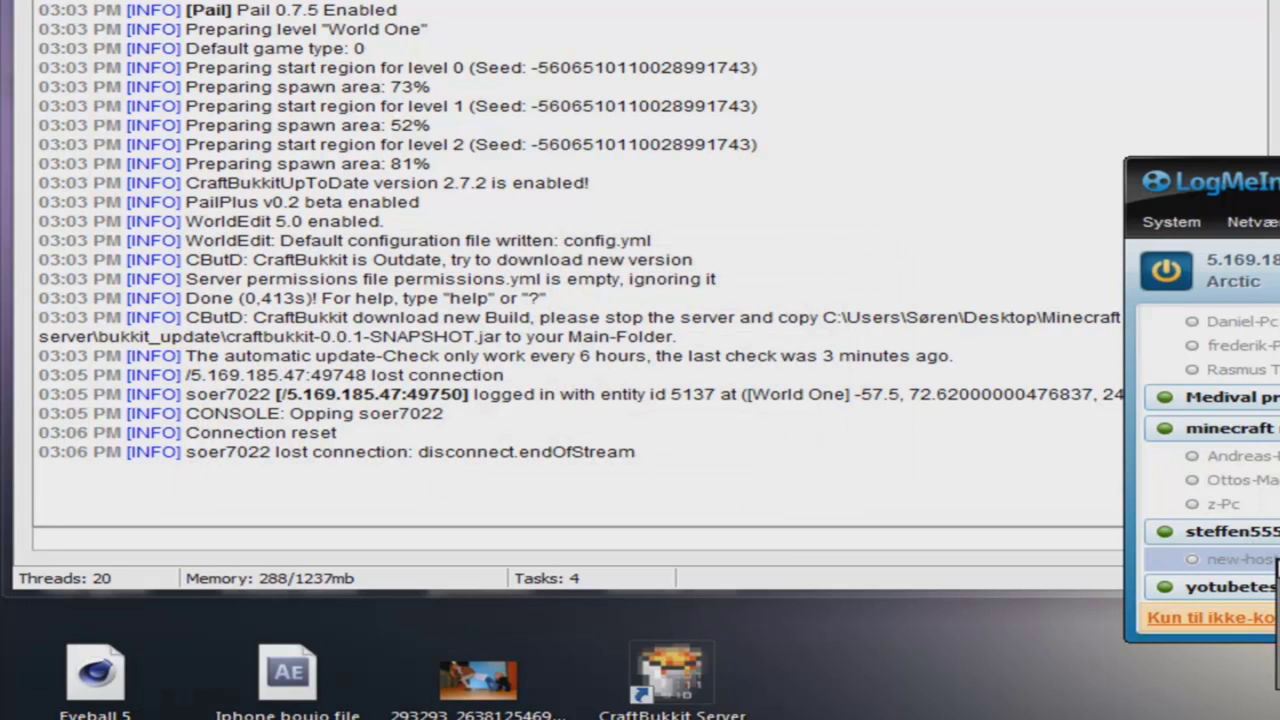
left_click(1250, 480)
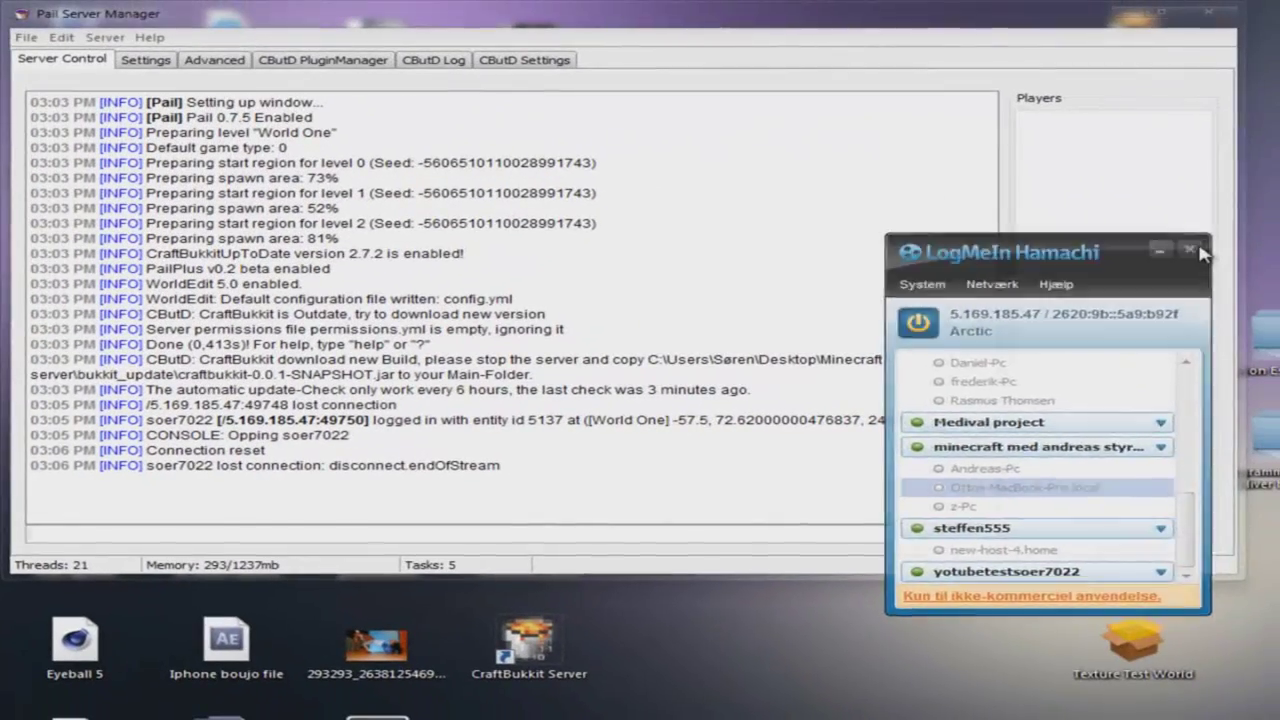
left_click(1200, 250)
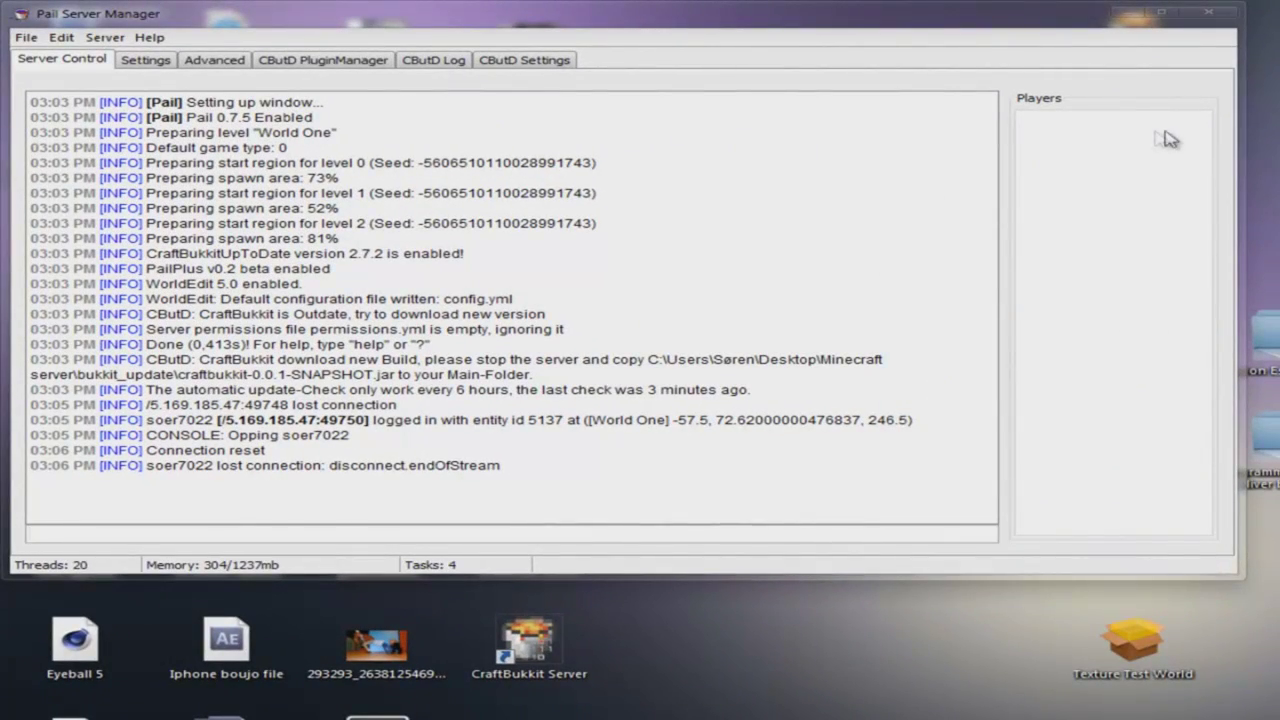